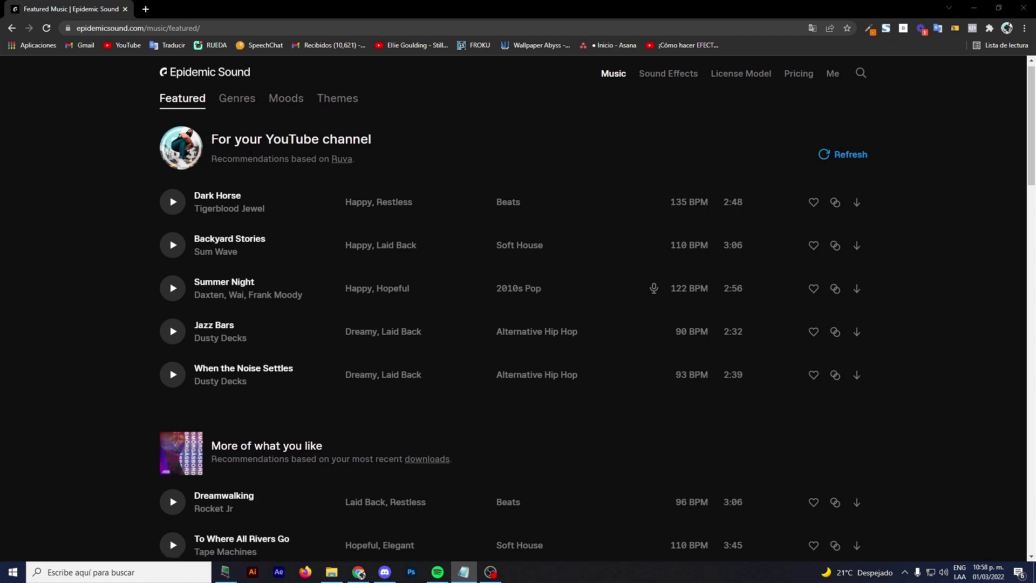
- Scroll up and down through the Epidemic Sound page
scroll(254, 157, "down", 1)
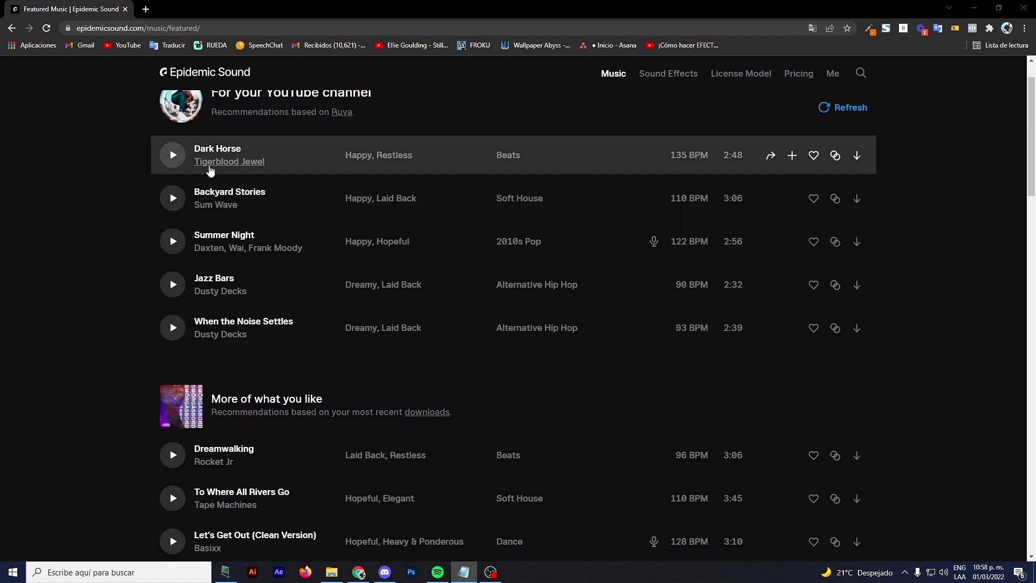
scroll(161, 177, "down", 1)
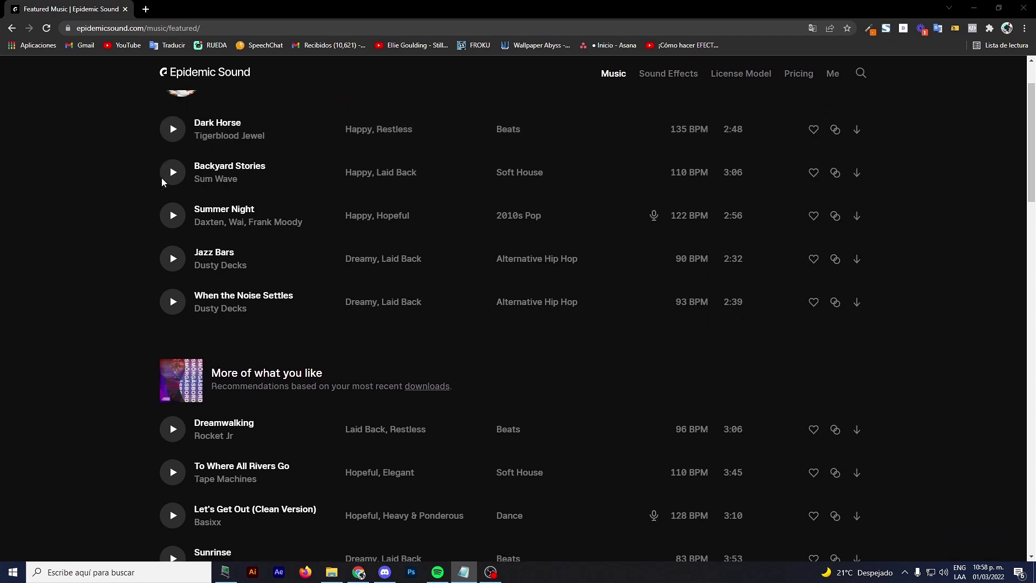
scroll(161, 179, "down", 1)
scroll(161, 179, "down", 2)
scroll(162, 183, "down", 1)
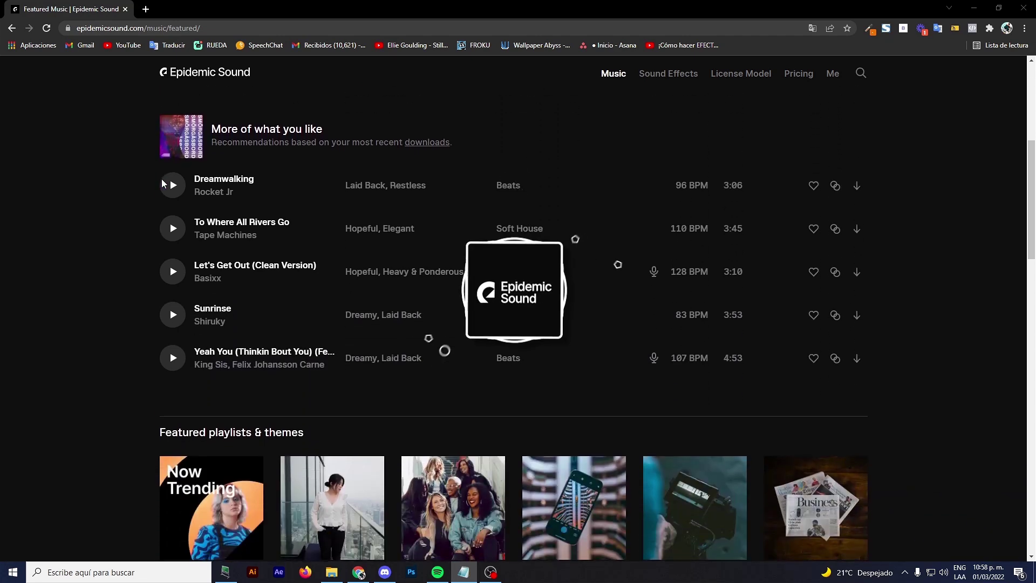
scroll(161, 179, "down", 1)
scroll(160, 179, "down", 1)
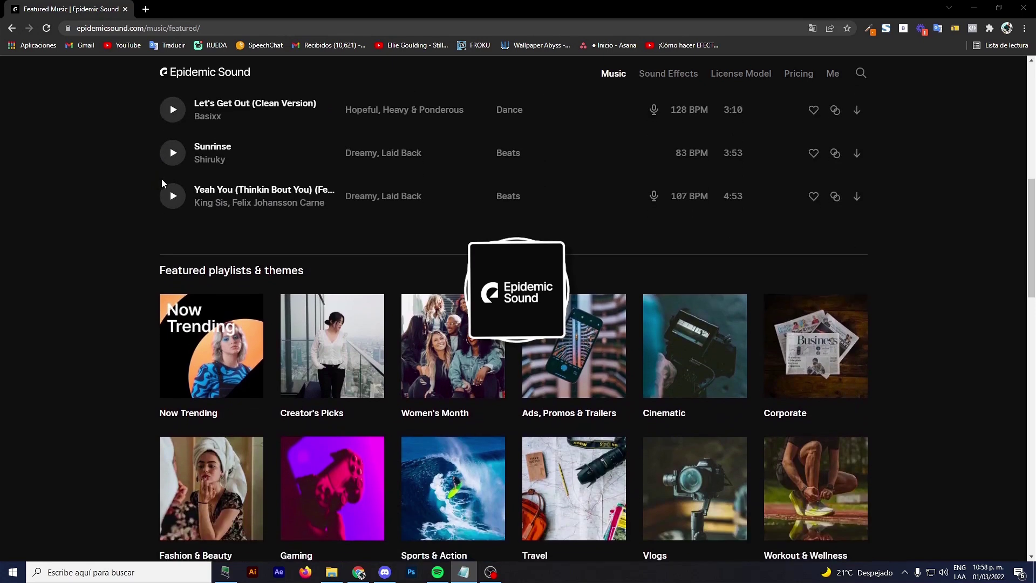
scroll(178, 210, "down", 1)
scroll(213, 258, "down", 1)
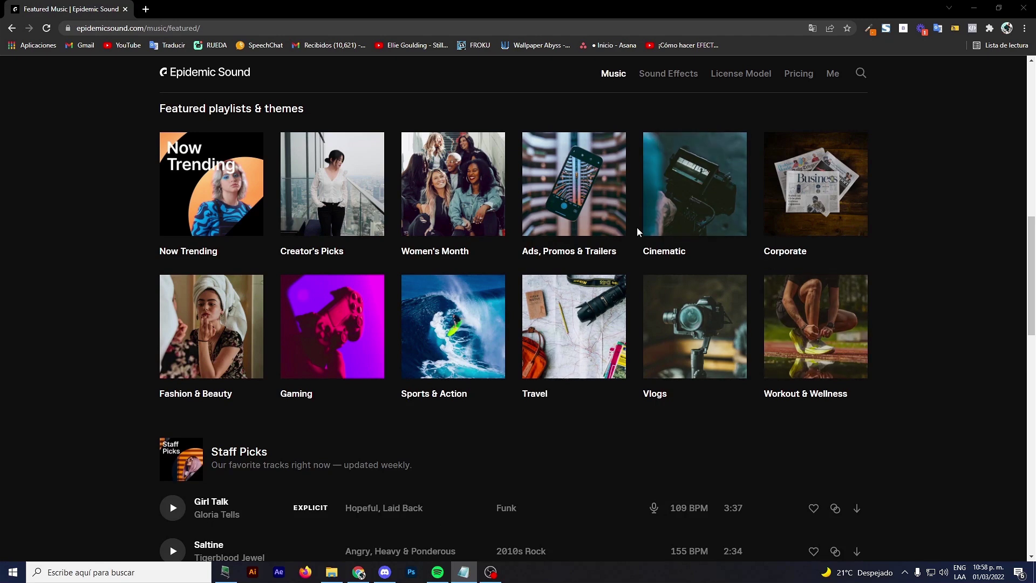
scroll(263, 309, "up", 1)
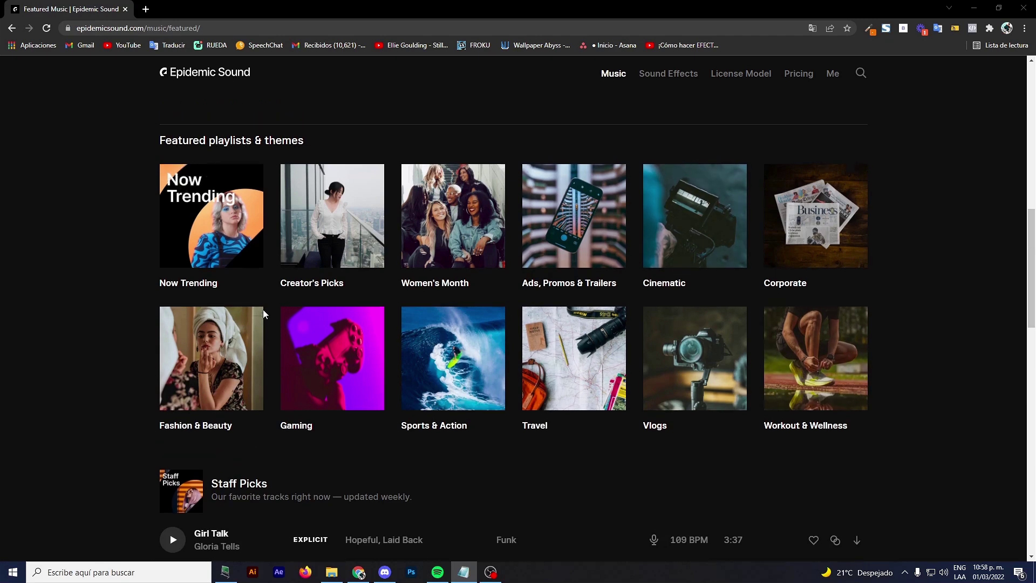
scroll(329, 361, "up", 6)
scroll(209, 301, "up", 3)
scroll(208, 301, "up", 2)
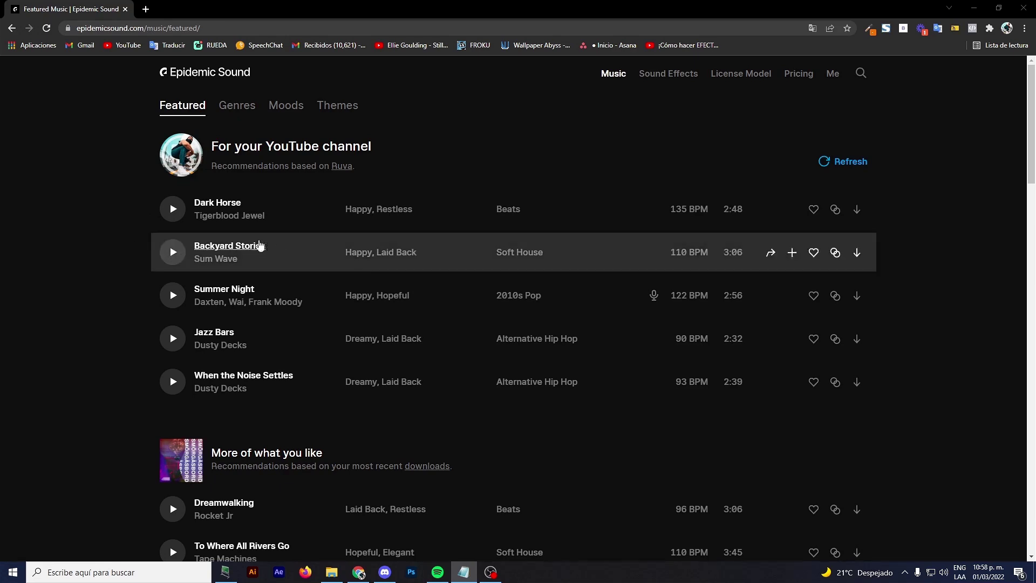
scroll(264, 324, "down", 2)
scroll(266, 327, "down", 2)
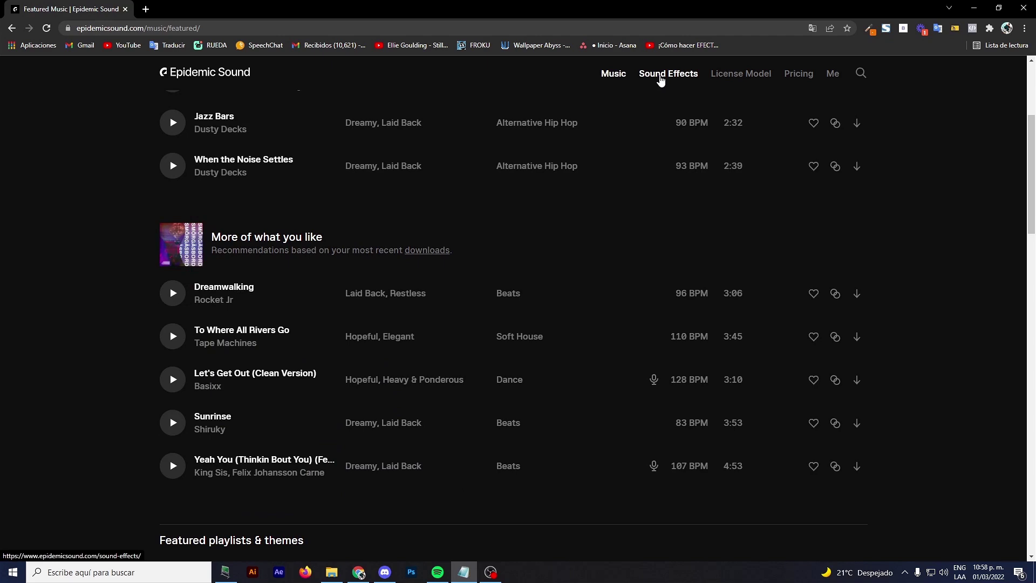
- Go to the Sound Effects section and browse the Featured sound effects grid
left_click(661, 78)
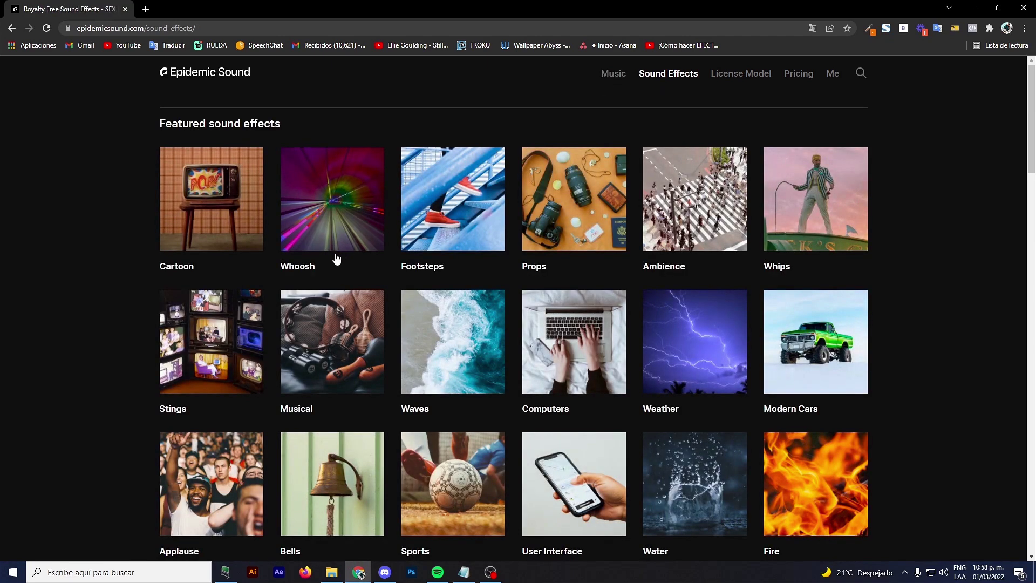
scroll(378, 264, "down", 2)
scroll(590, 296, "down", 1)
scroll(651, 306, "up", 3)
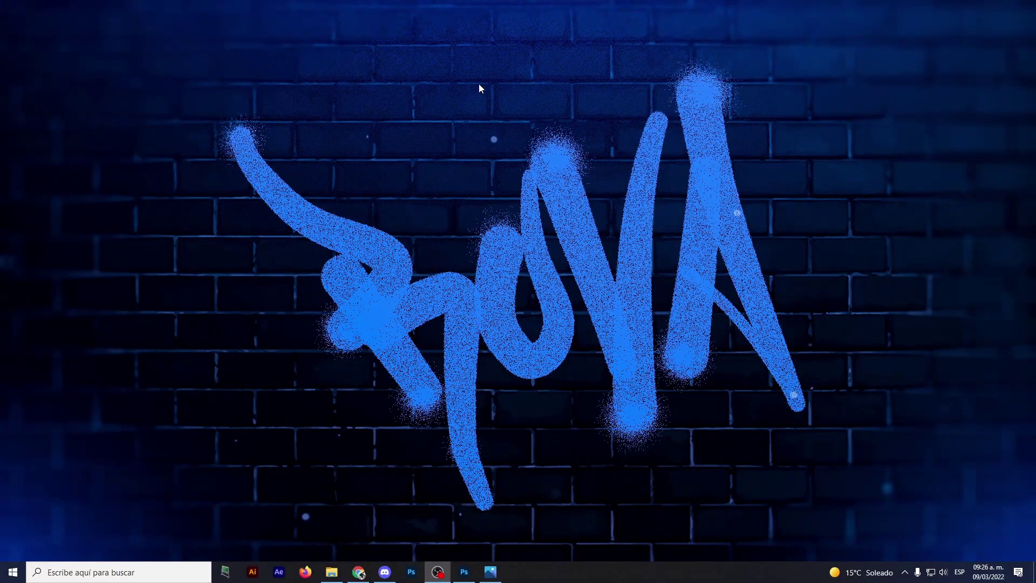
- Open the Materiales Tutorial texto image folder, minimize it, and bring up Discord
left_click(332, 572)
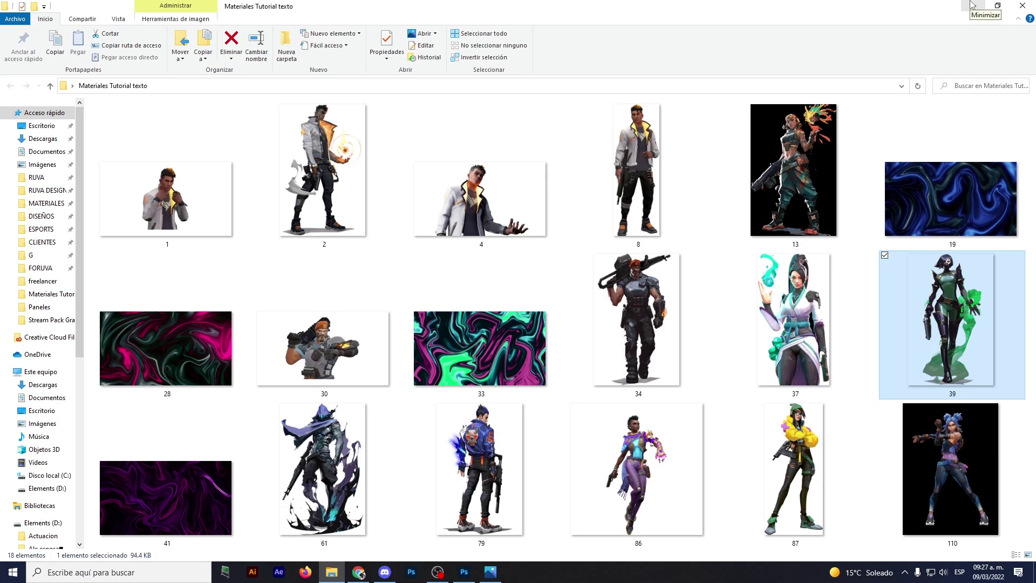
left_click(971, 4)
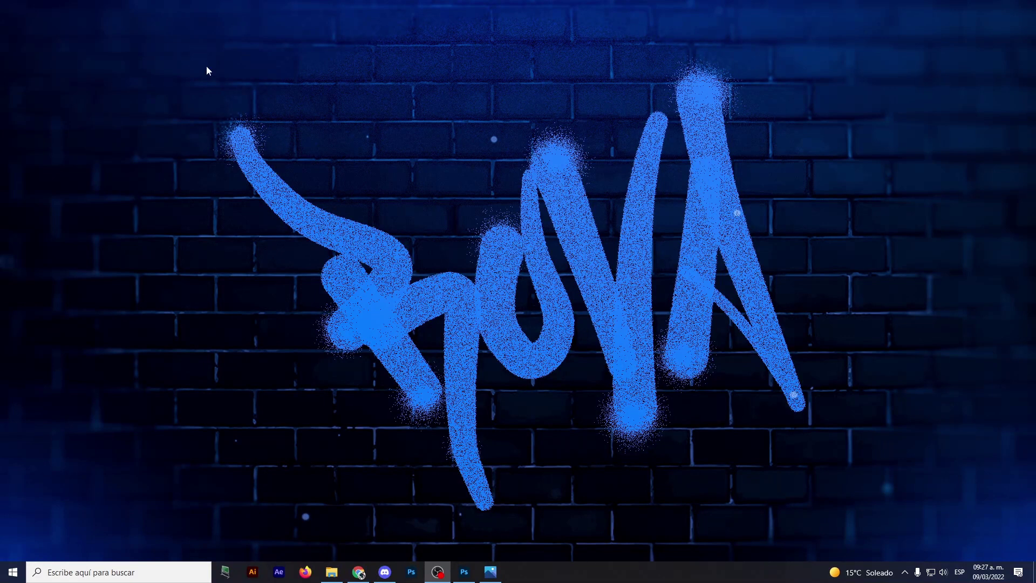
left_click(389, 576)
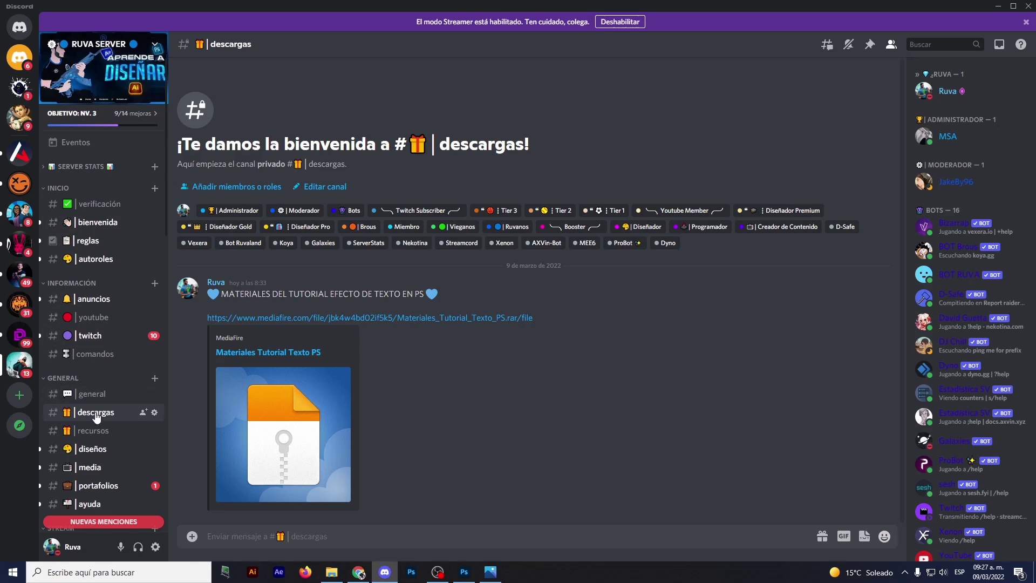
- Browse the diseños and verificación channels, then go to the descargas channel
left_click(97, 450)
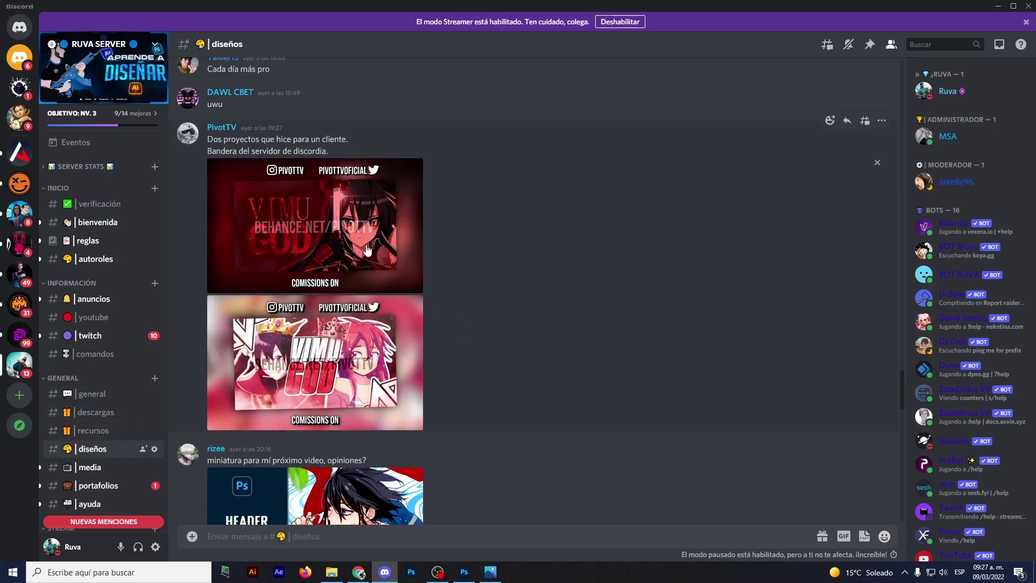
scroll(339, 312, "down", 1)
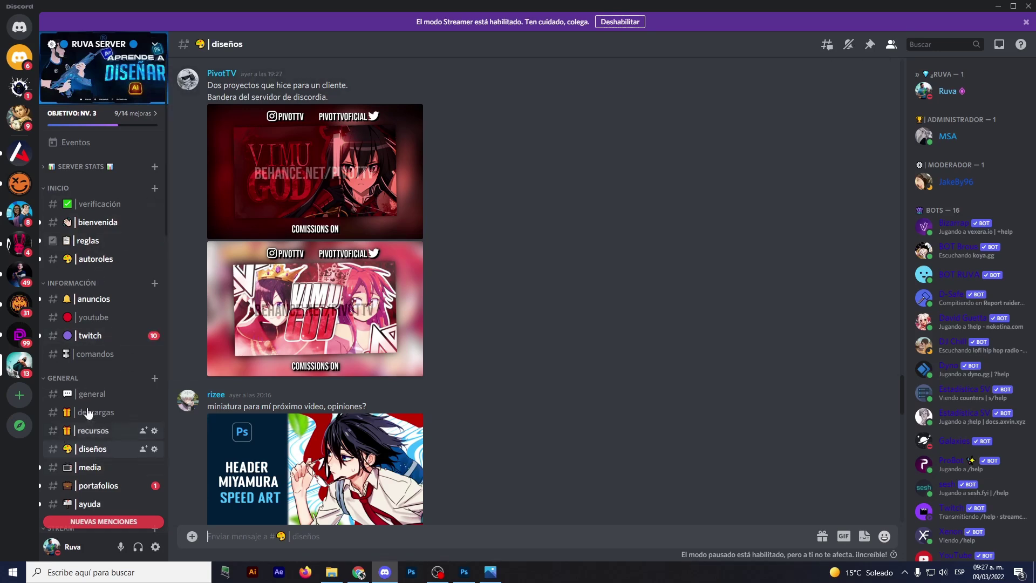
left_click(94, 207)
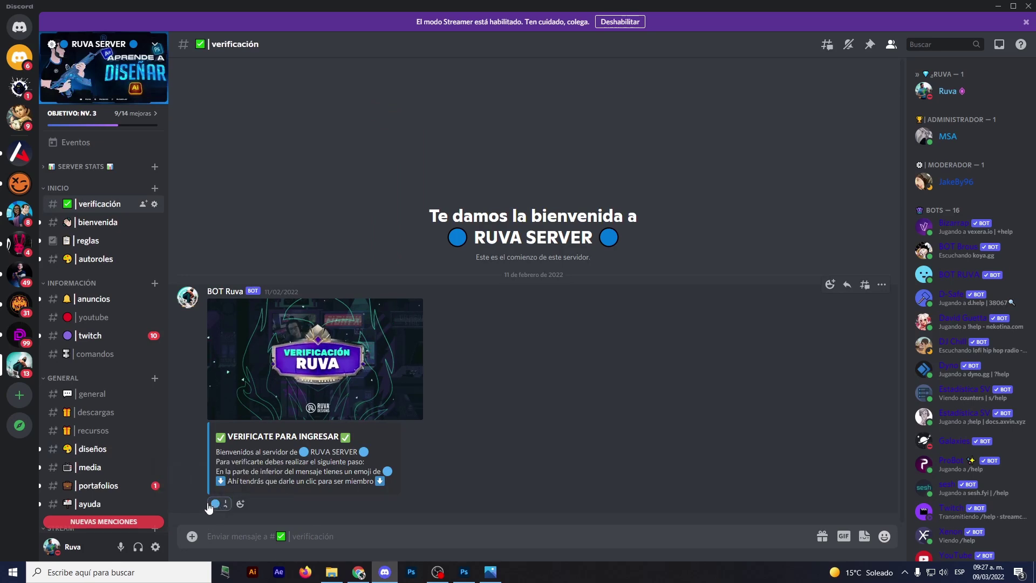
scroll(119, 321, "down", 1)
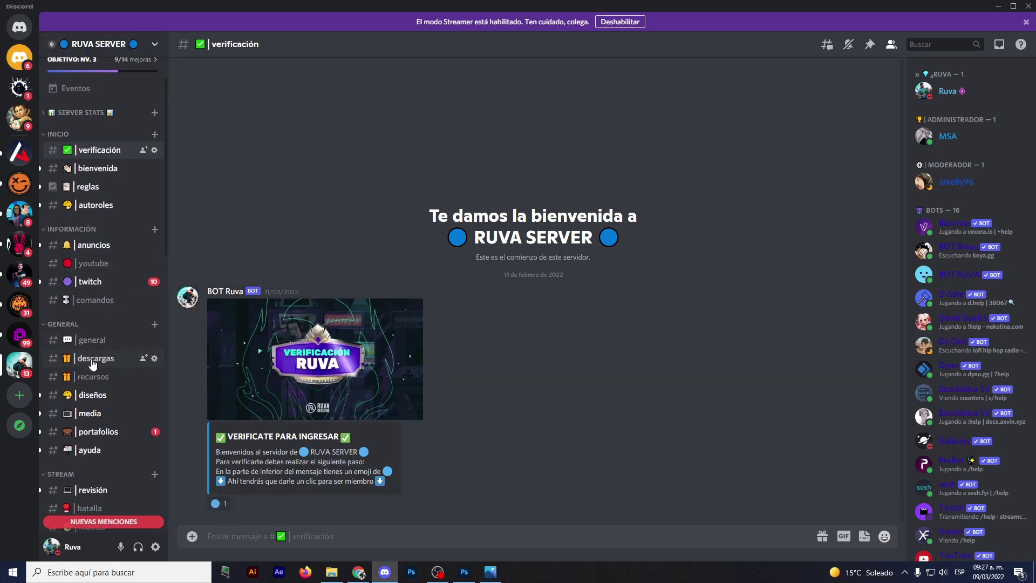
left_click(93, 359)
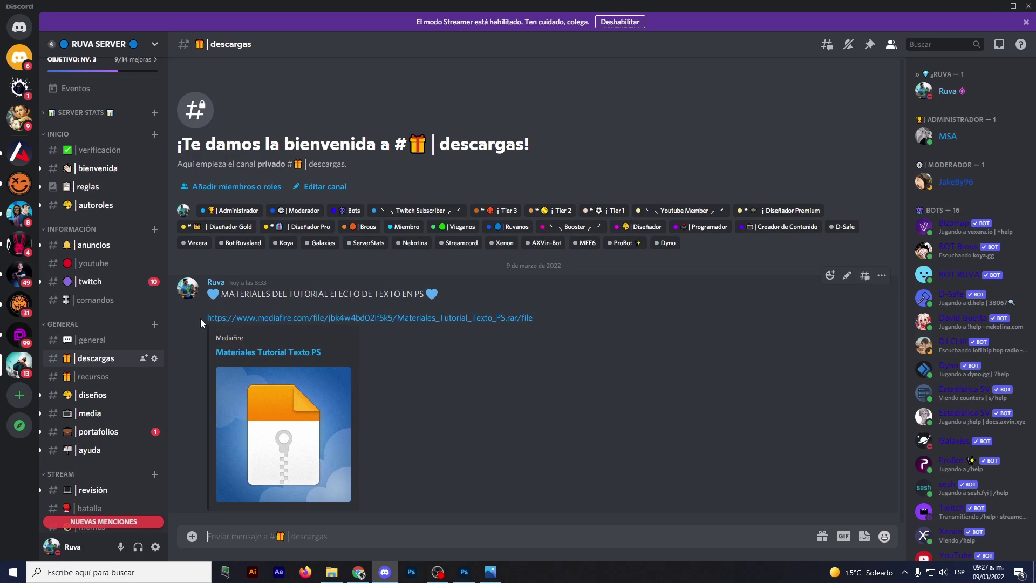
- Select the MediaFire link for Materiales Tutorial Texto PS, then close Discord
left_click_drag(200, 318, 466, 331)
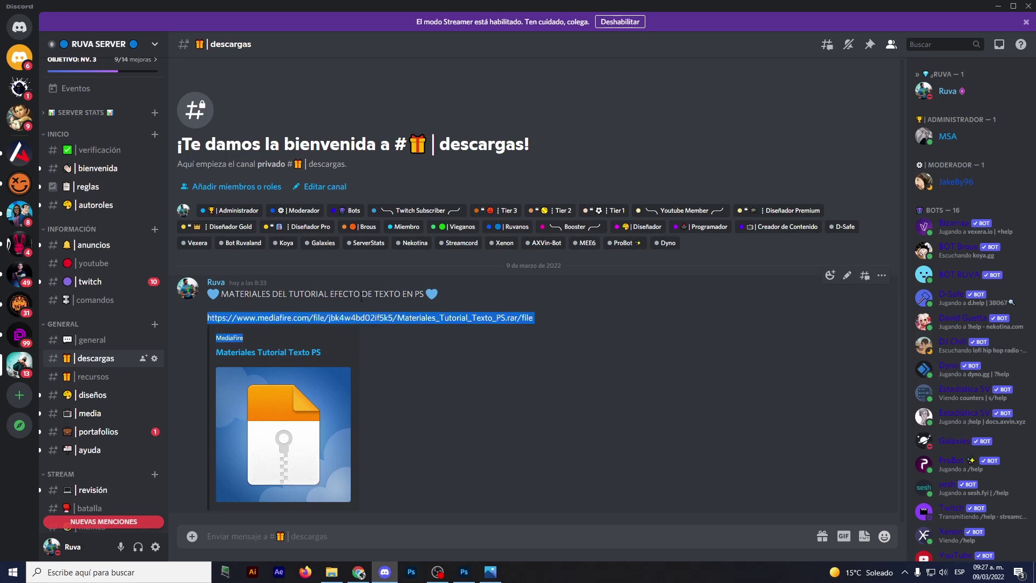
left_click(387, 296)
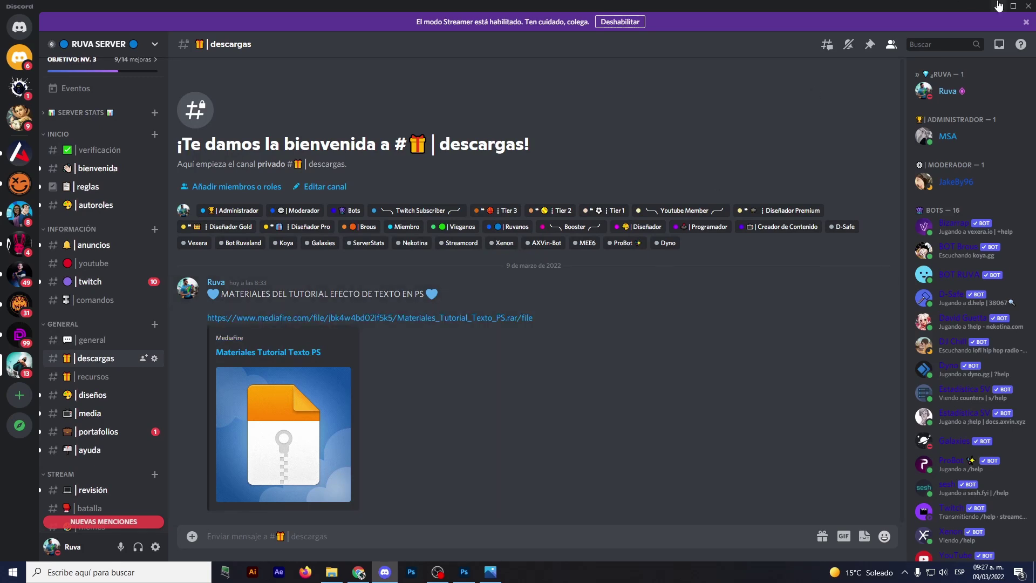
left_click(1028, 6)
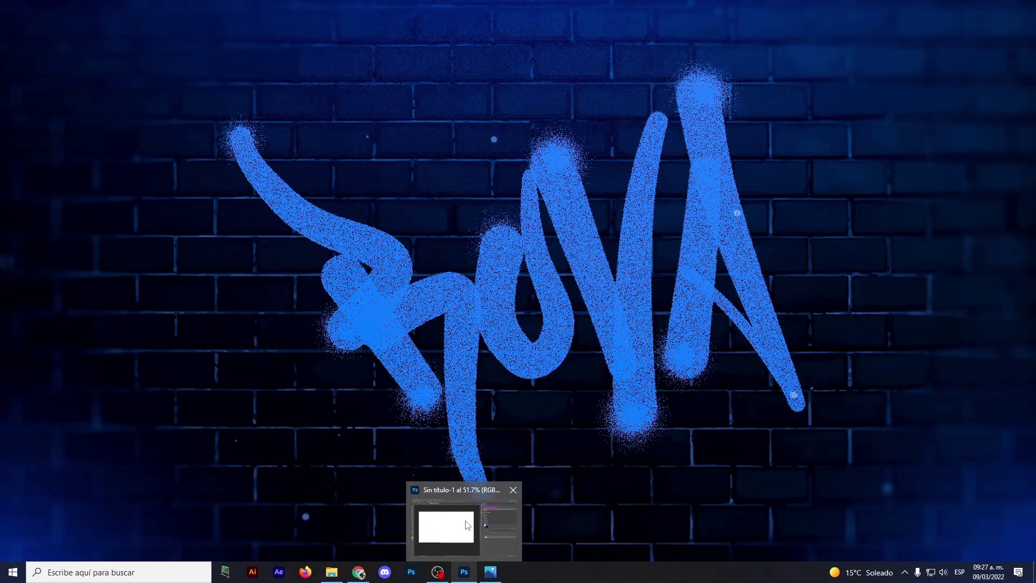
- Check the 1920×1080 document's Tamaño de imagen settings and leave them unchanged
mouse_move(464, 571)
left_click(468, 526)
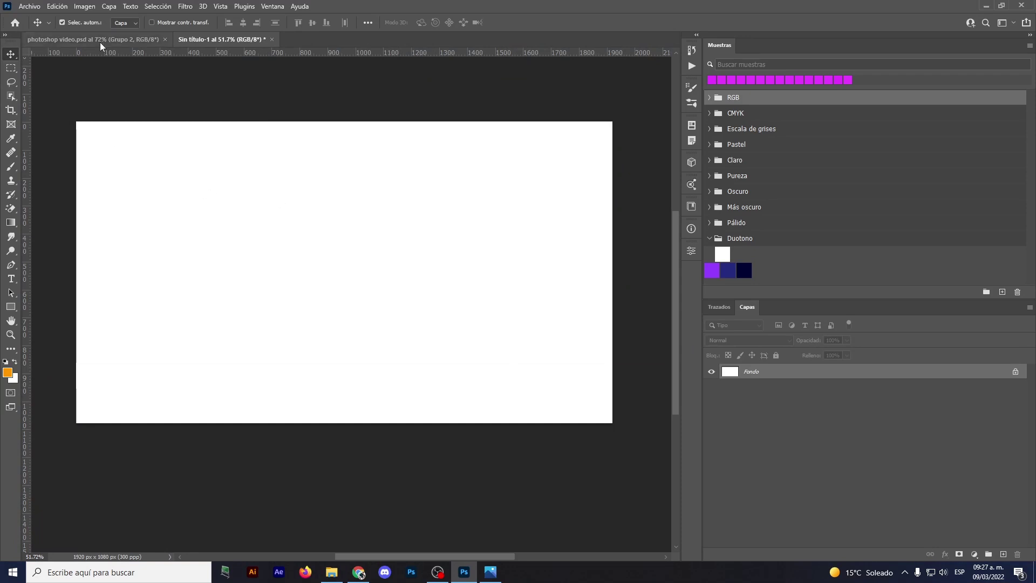
left_click(87, 6)
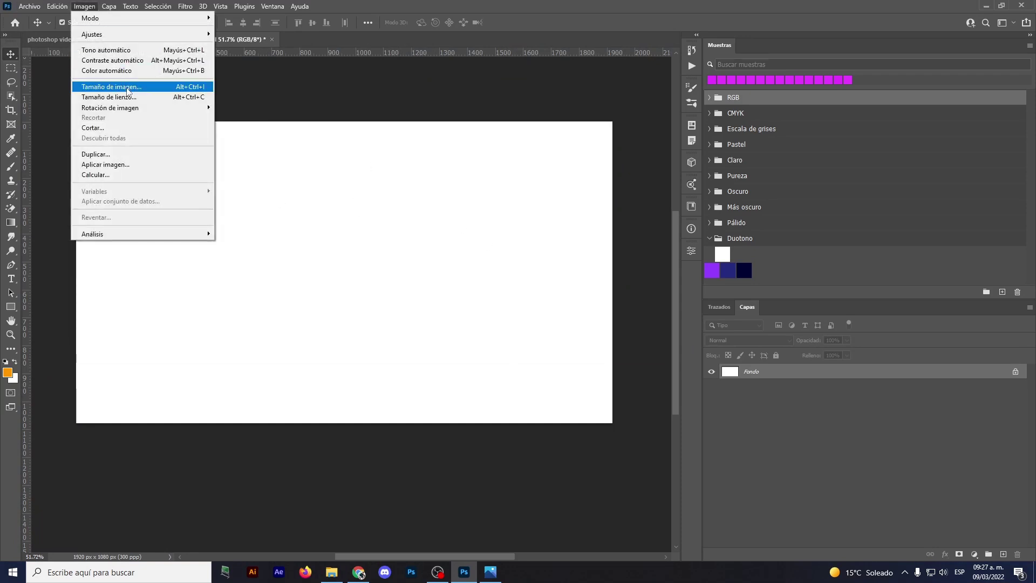
left_click(123, 85)
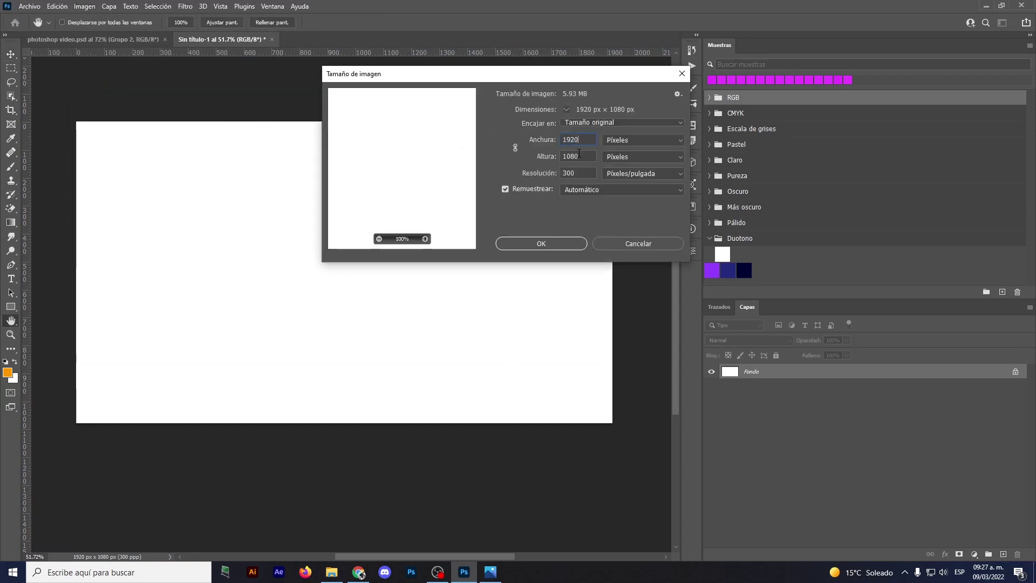
left_click(624, 244)
key("v")
scroll(319, 228, "up", 1)
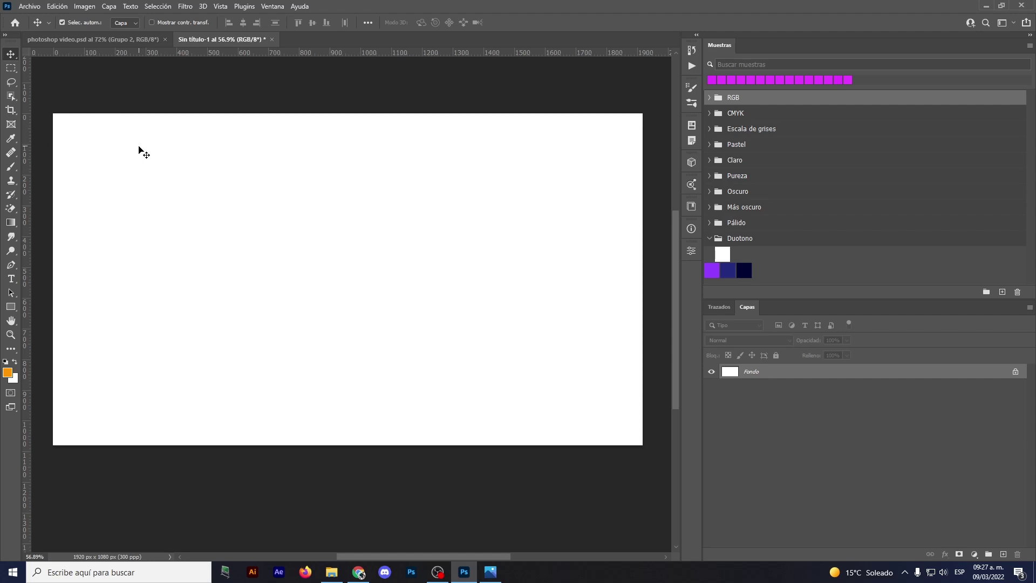
- Add a near-black Color uniforme fill layer over the white background
left_click(975, 554)
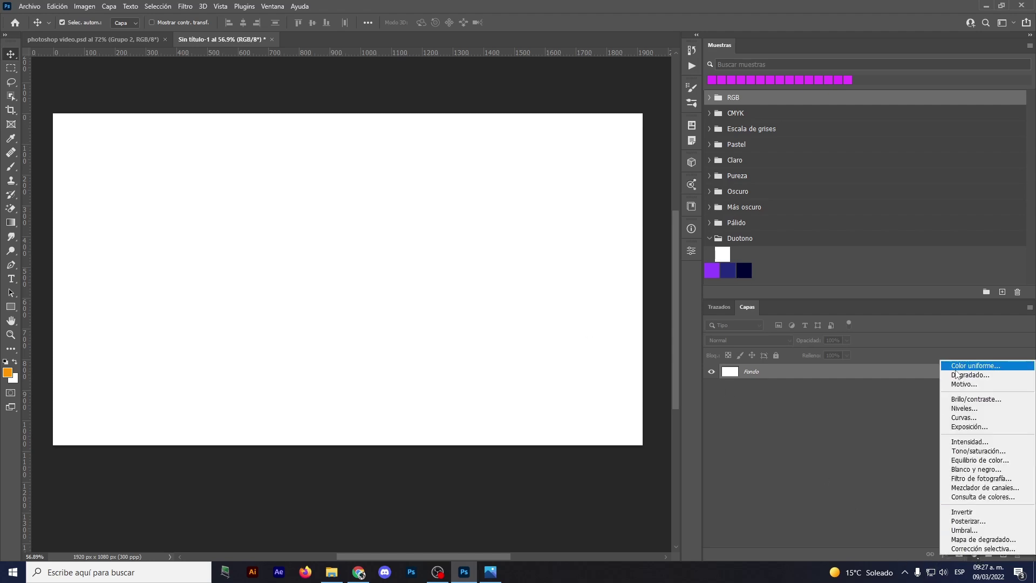
left_click(966, 368)
left_click(674, 189)
left_click_drag(674, 189, 635, 227)
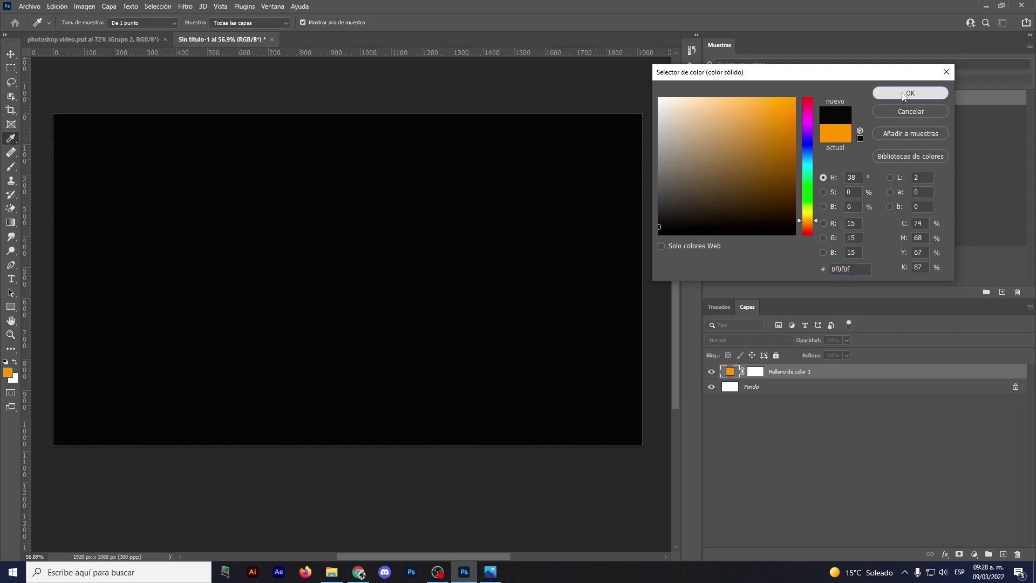
left_click(903, 95)
key("v")
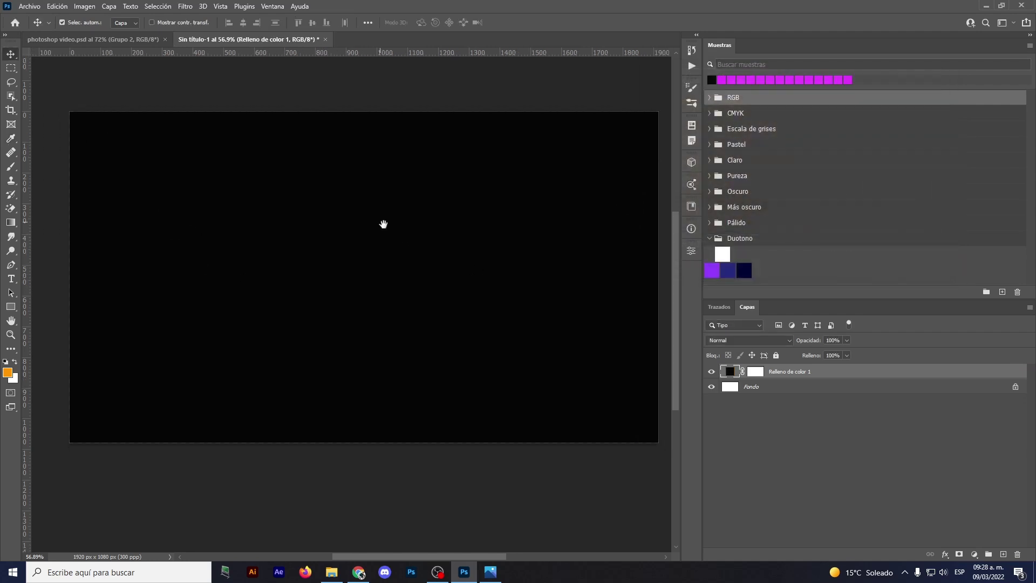
left_click_drag(383, 224, 375, 221)
left_click(9, 278)
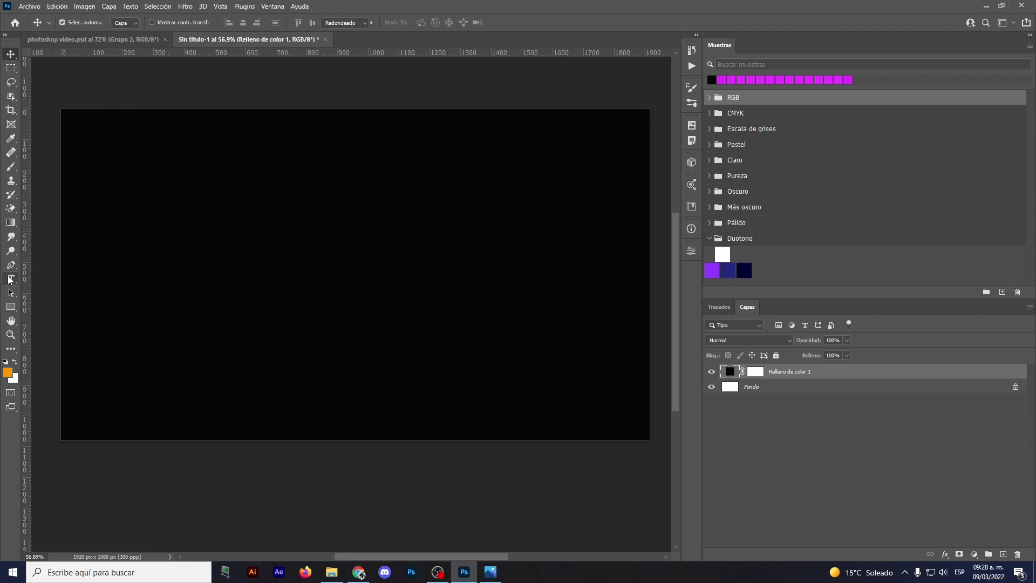
- Replace the placeholder text with RUVA, deleting the leftover letters
left_click(199, 263)
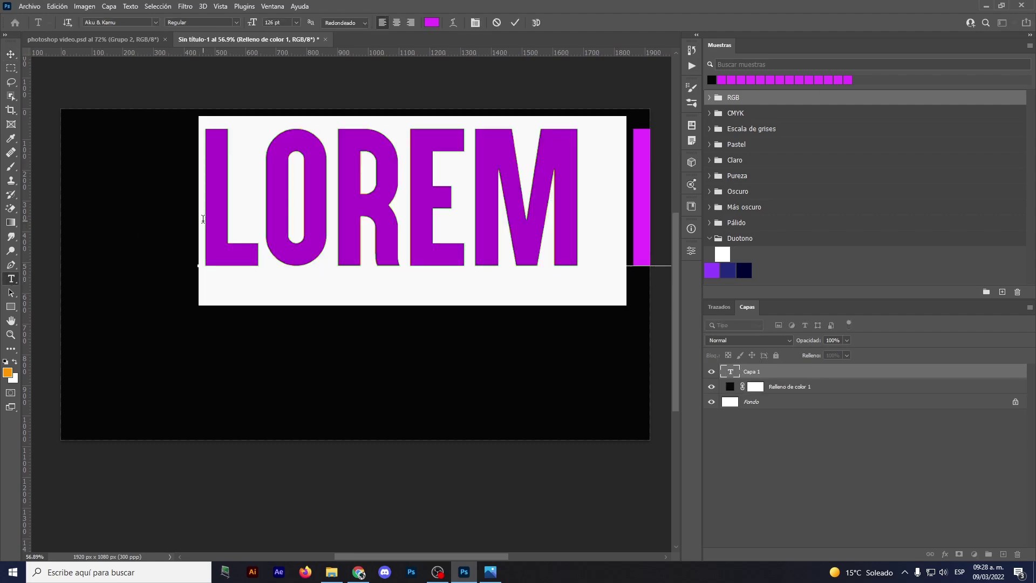
type("ruva")
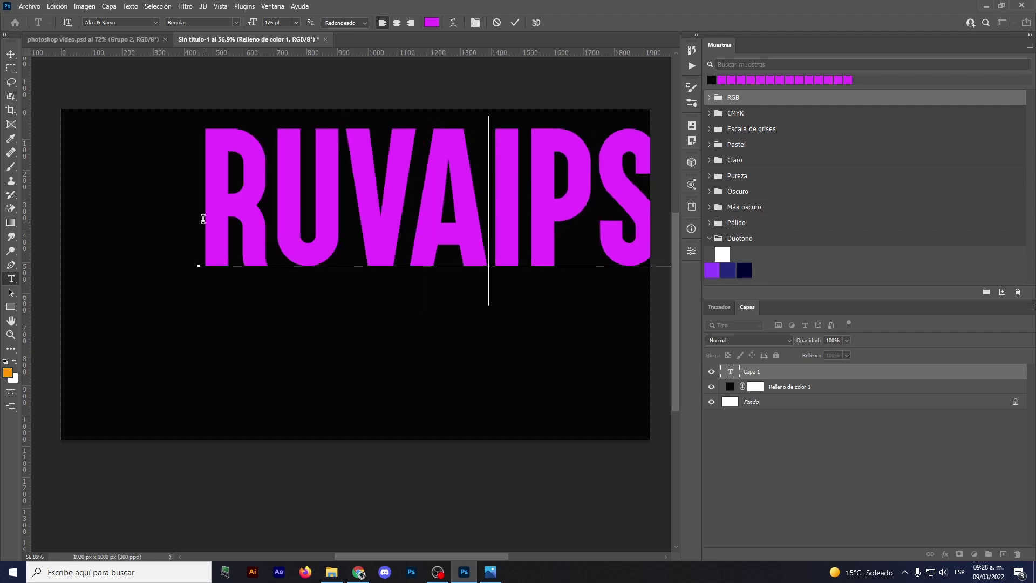
key("shift+End")
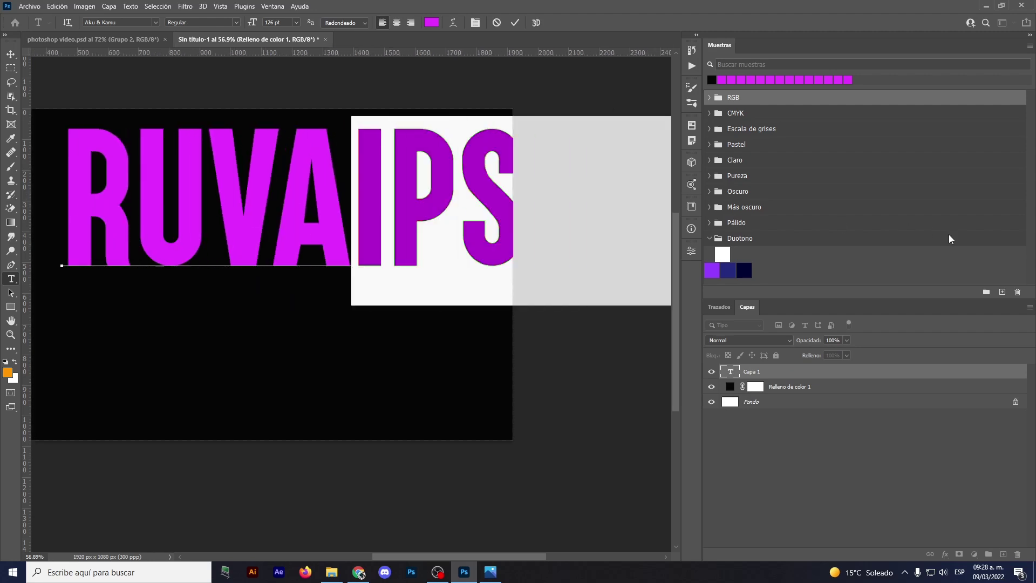
key("BackSpace")
mouse_move(351, 209)
left_mouse_down()
mouse_move(388, 266)
mouse_move(365, 242)
left_mouse_up()
key("ctrl+a")
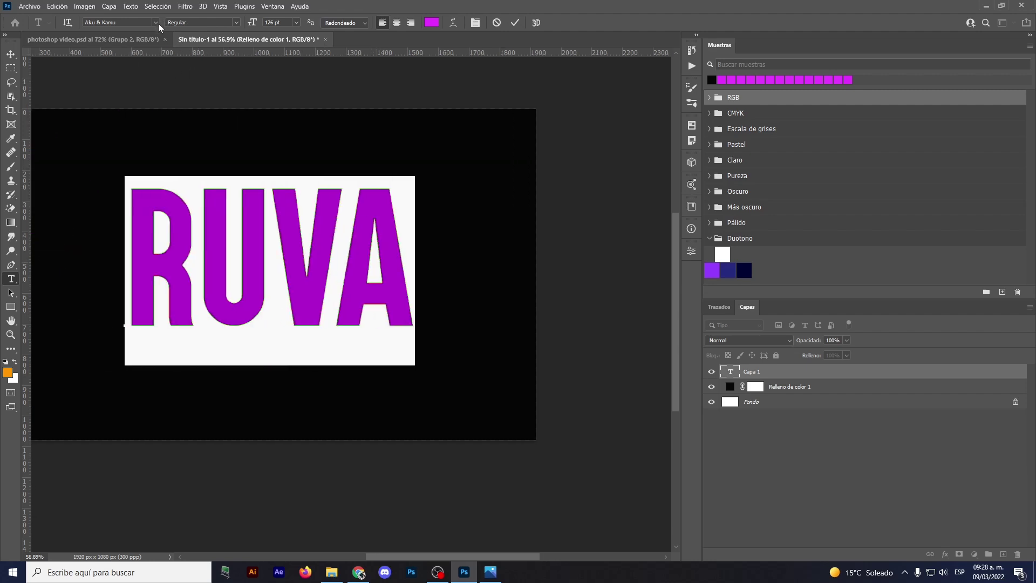
- Try the MOON GET! font on RUVA, then return to Aku & Kamu
left_click(155, 22)
type("COND")
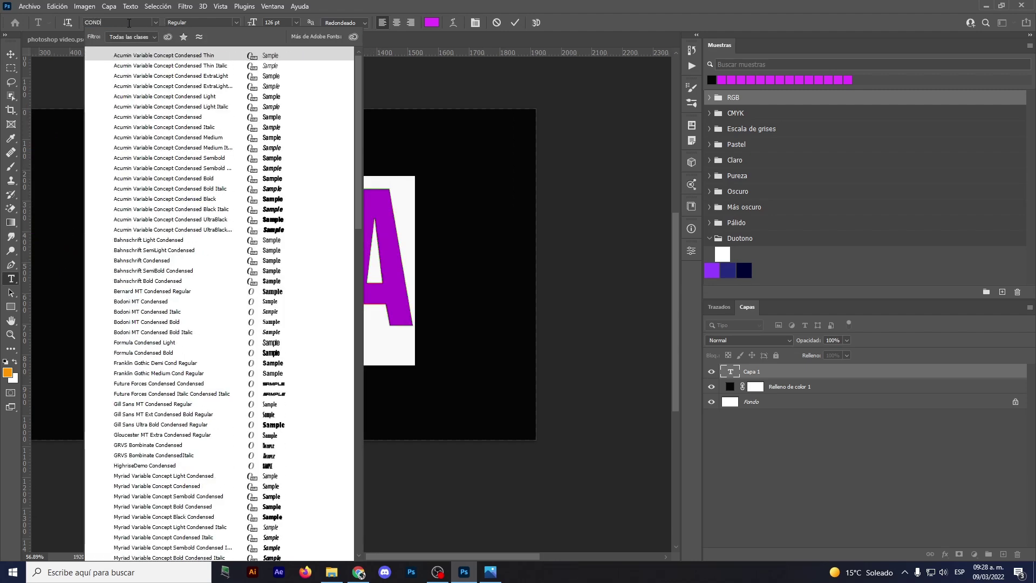
key("BackSpace")
key("BackSpace")
key("BackSpace")
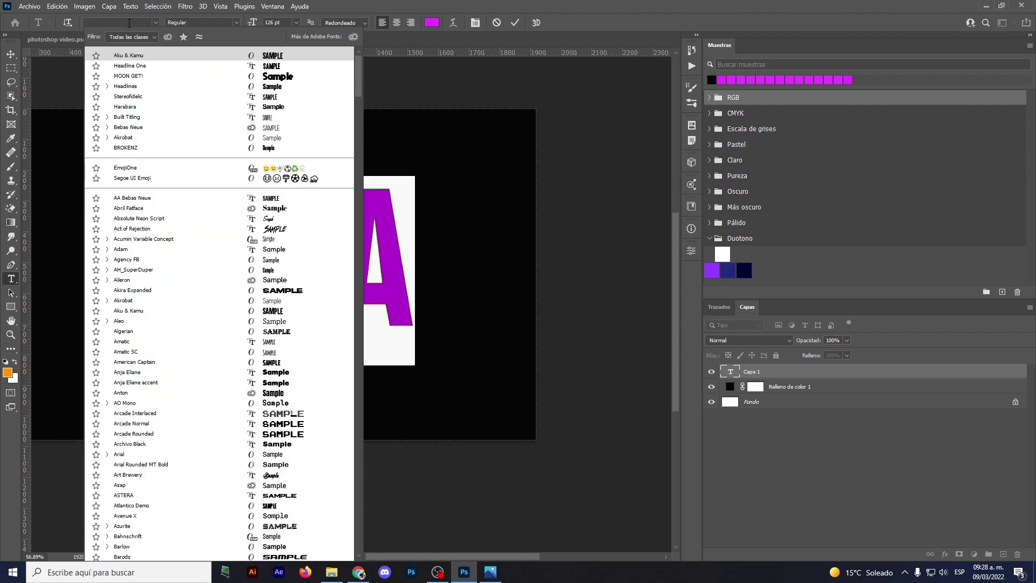
left_click(144, 77)
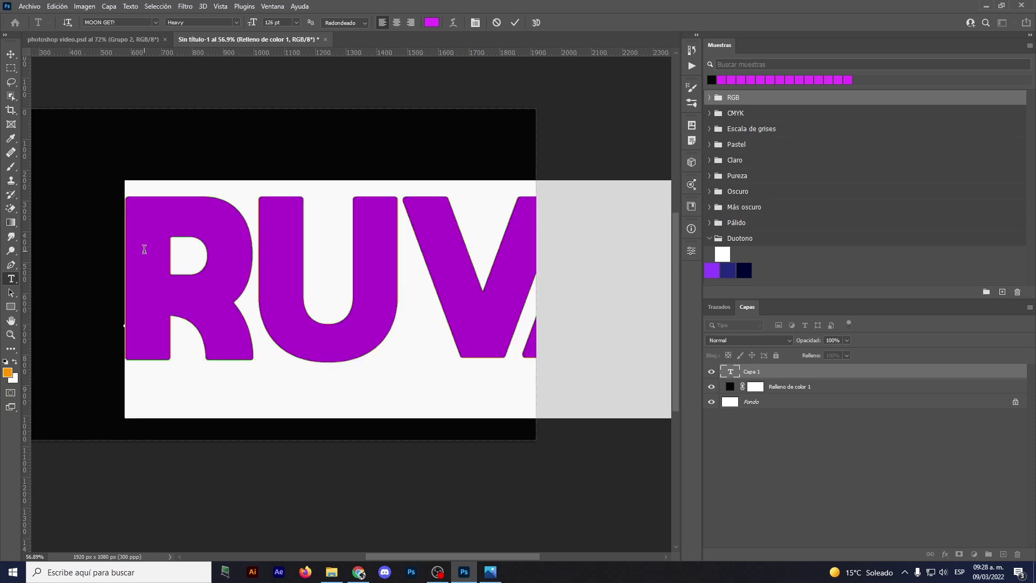
left_click(154, 25)
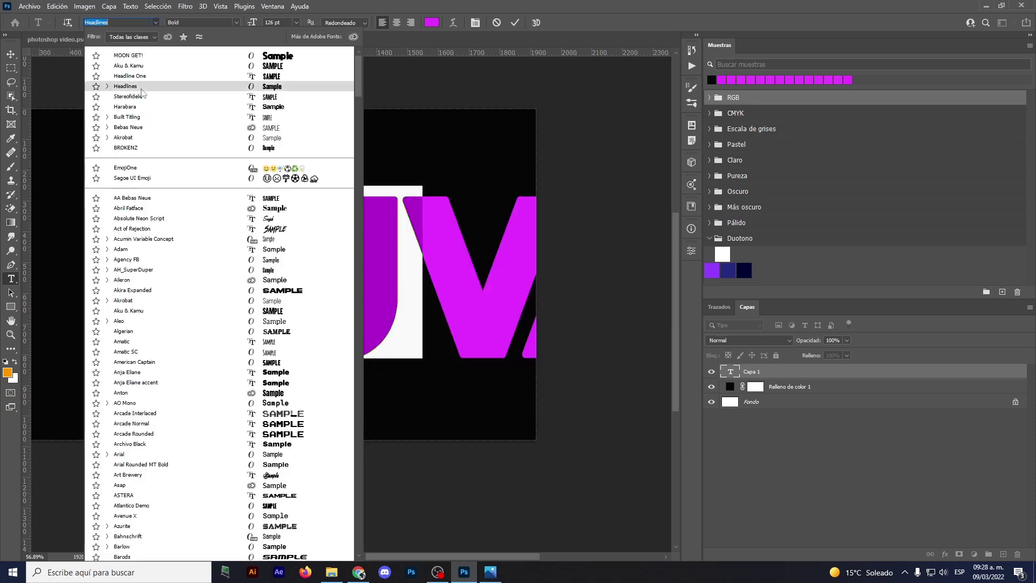
left_click(143, 69)
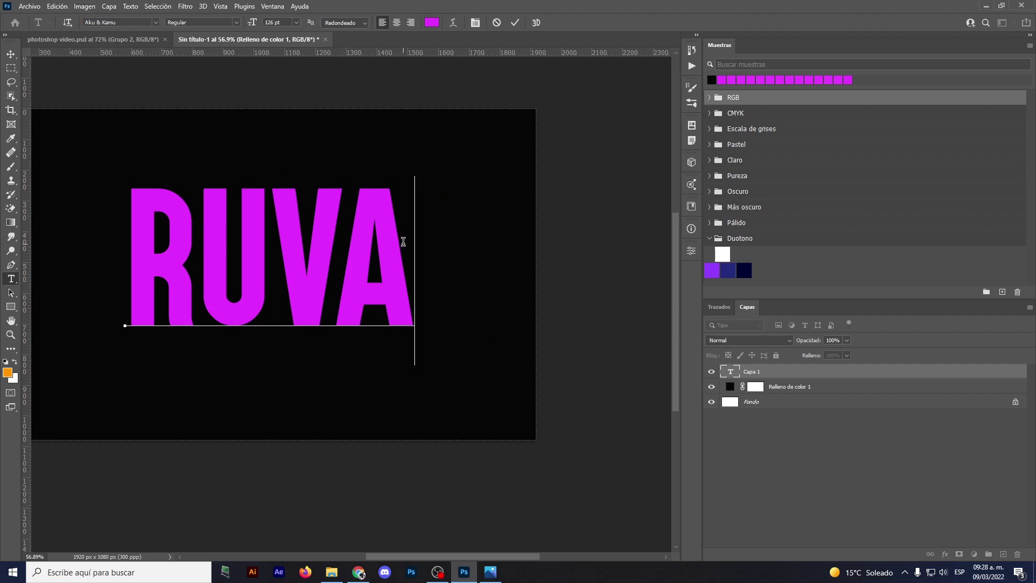
- Tighten the RUVA letter tracking to -20 in the Character panel
left_click_drag(403, 241, 135, 225)
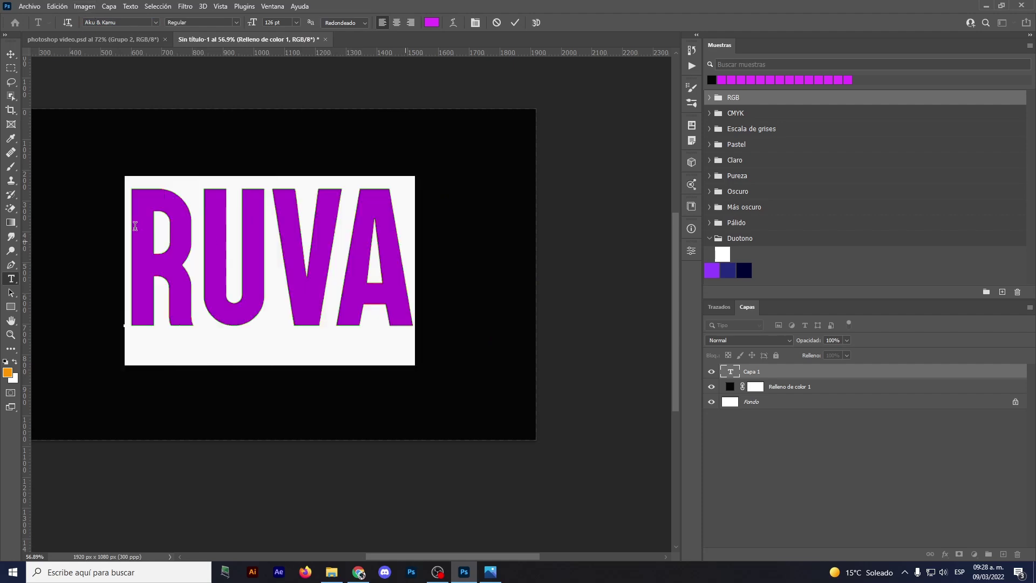
left_click(475, 24)
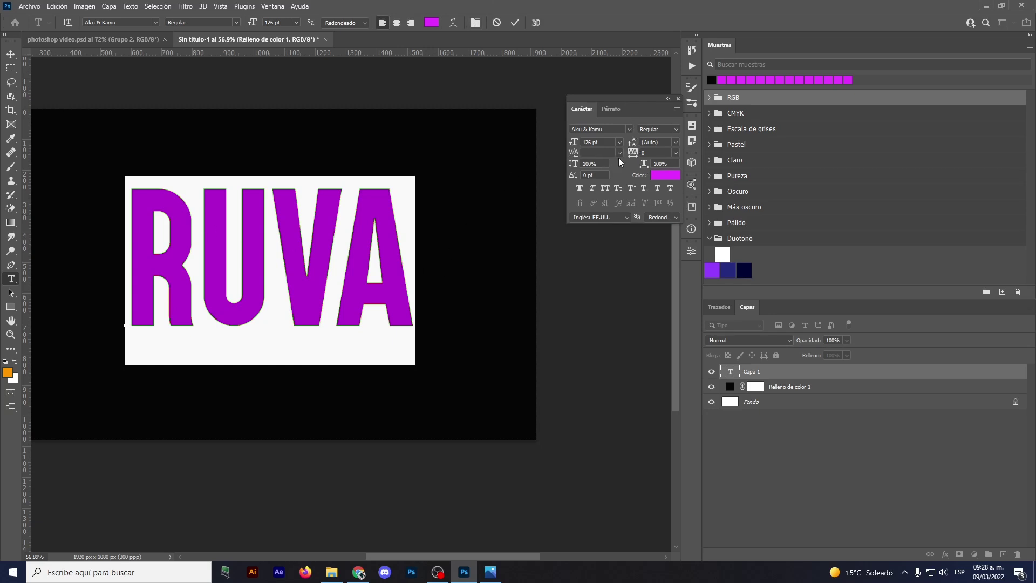
left_click_drag(632, 156, 633, 156)
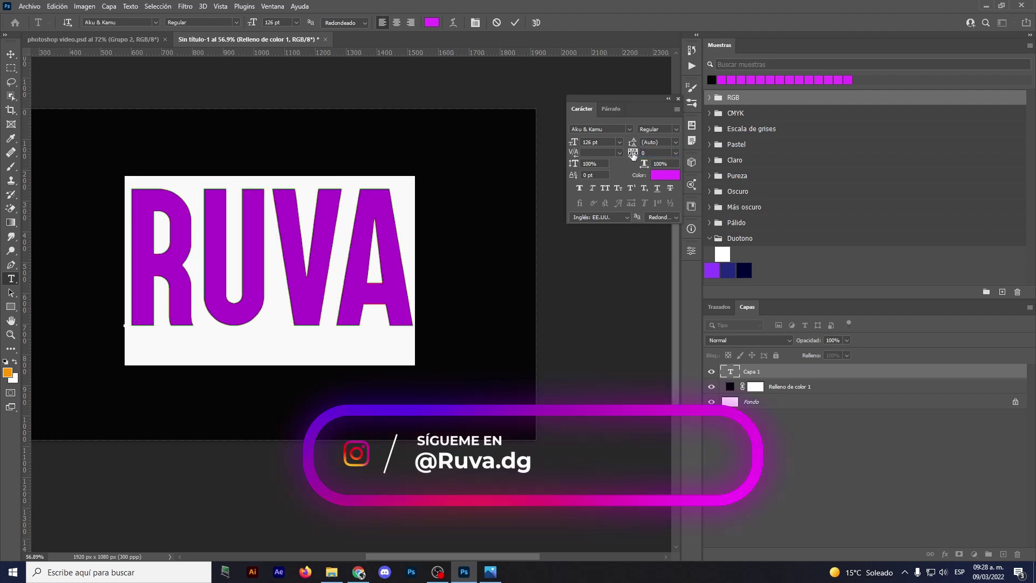
left_click(382, 261)
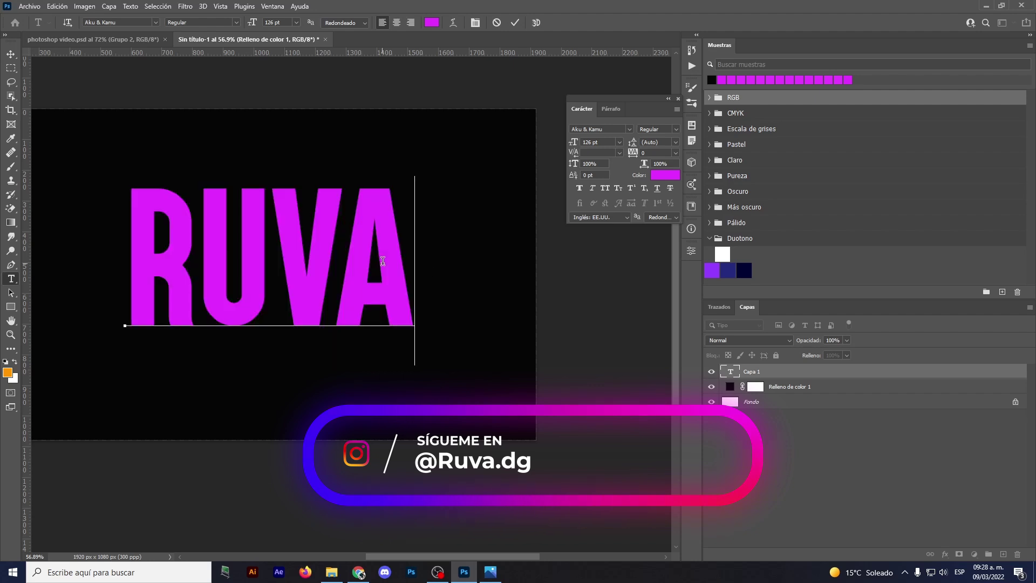
- Make the RUVA text white and commit the text layer
key("ctrl+a")
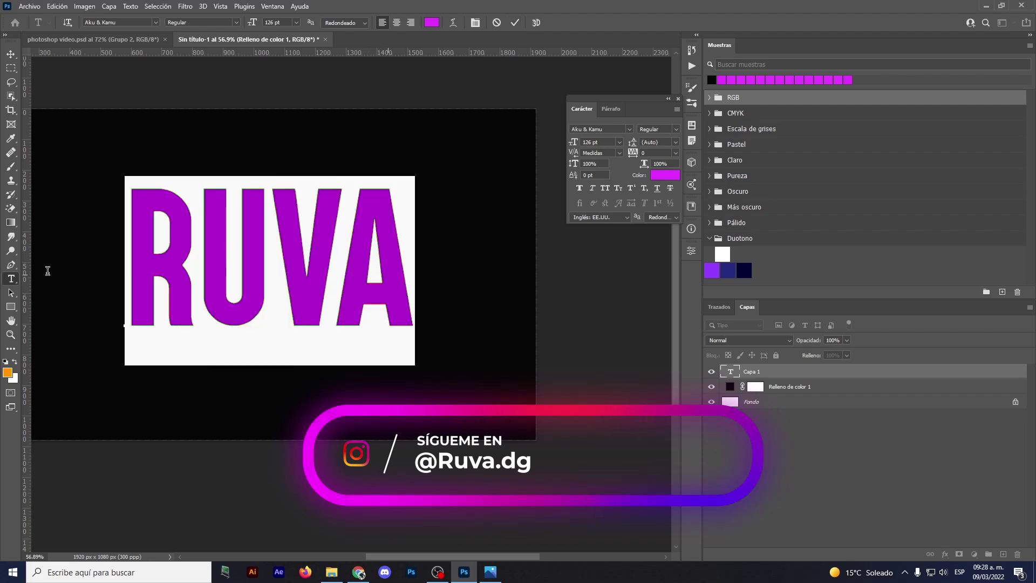
left_click(432, 23)
left_click(693, 100)
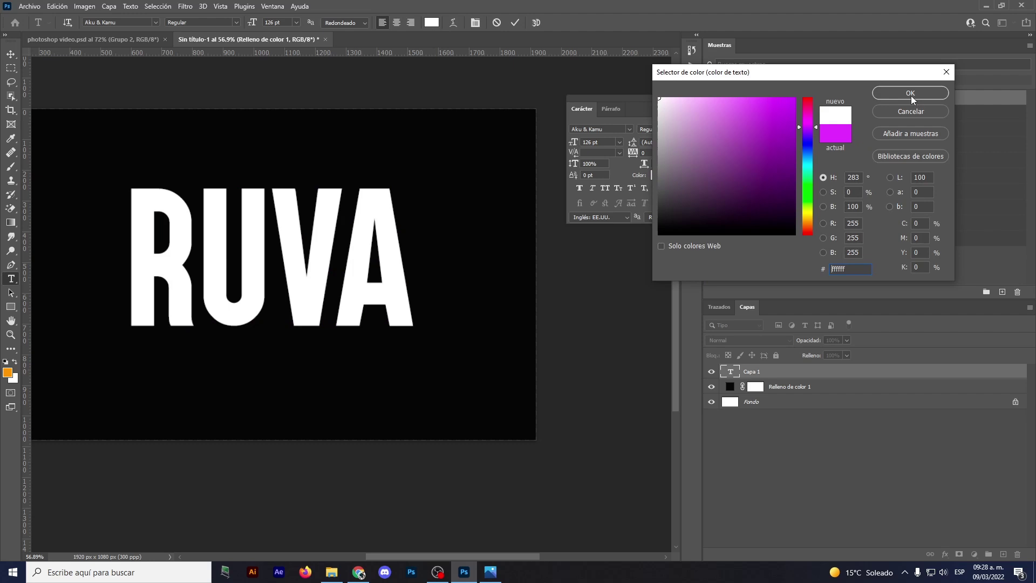
left_click(909, 85)
left_click(514, 22)
key("ctrl+0")
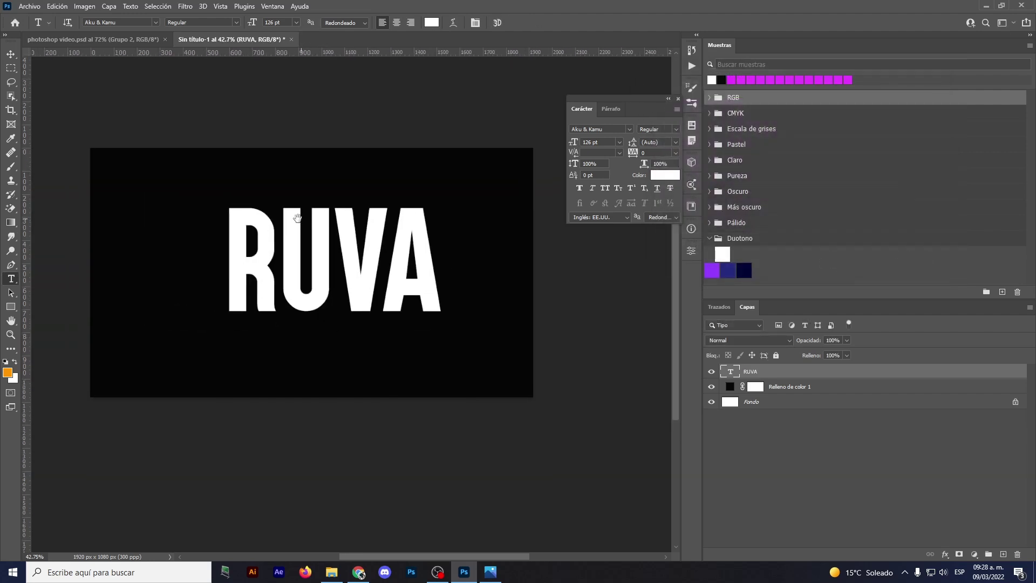
left_click(11, 54)
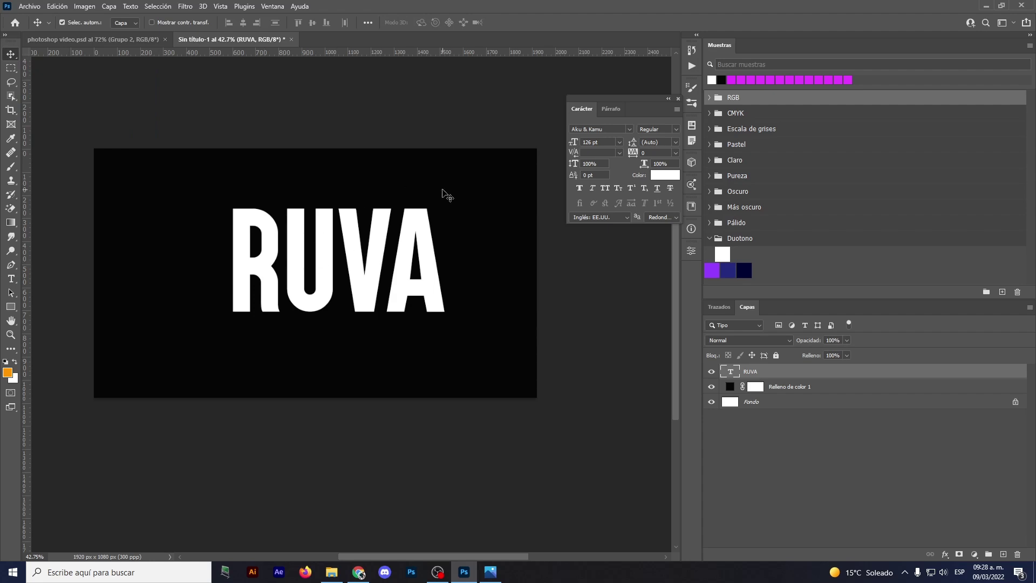
key("ctrl+t")
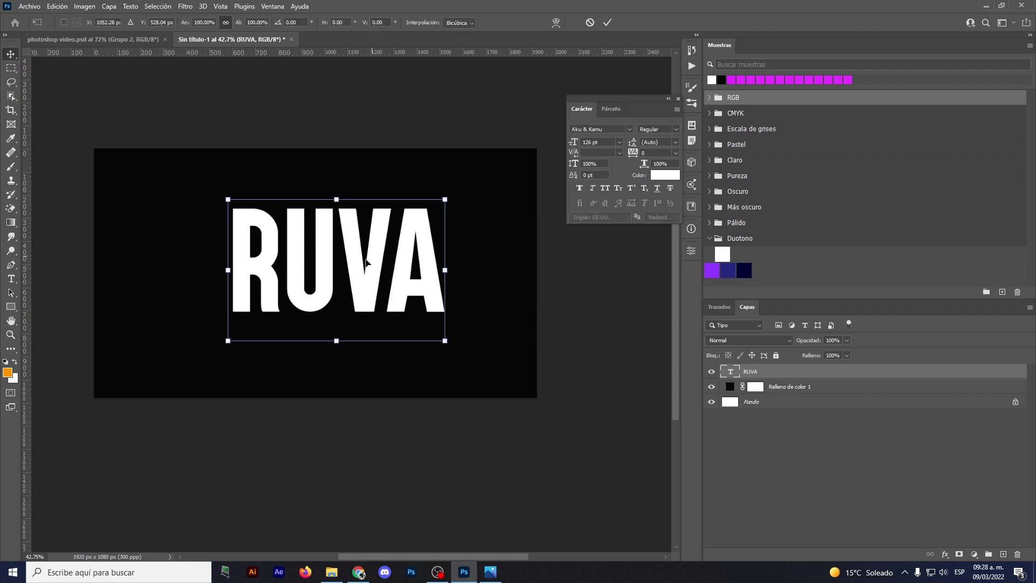
- Rotate RUVA 90° counter-clockwise, move it to the left edge, and scale it to about 97%
right_click(327, 253)
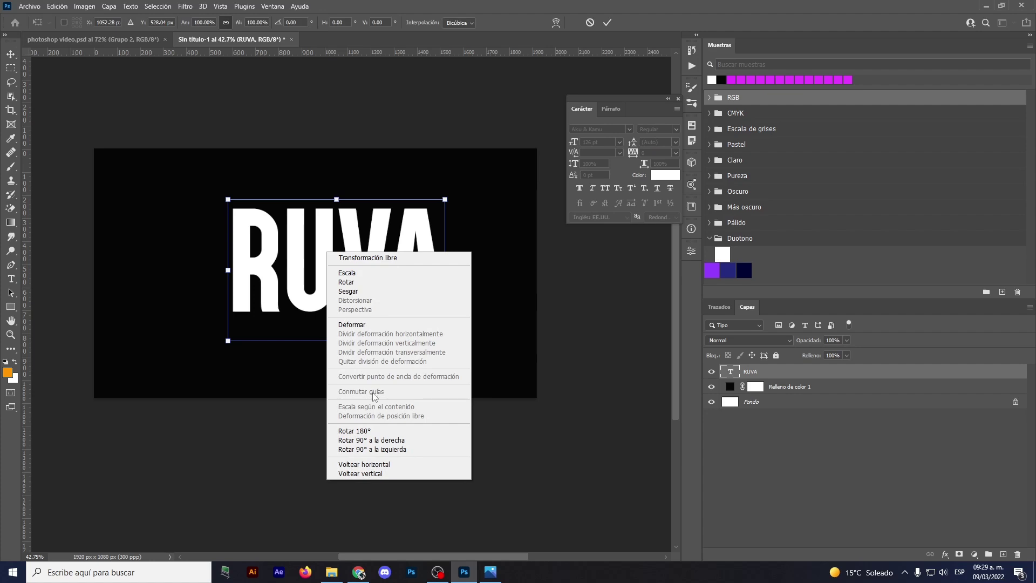
left_click(384, 450)
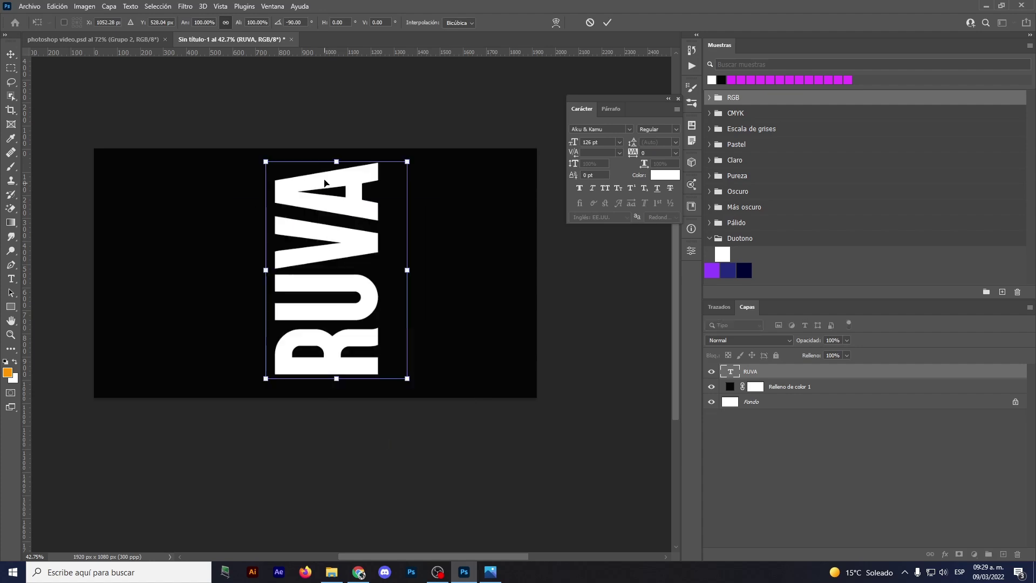
left_click_drag(329, 233, 164, 236)
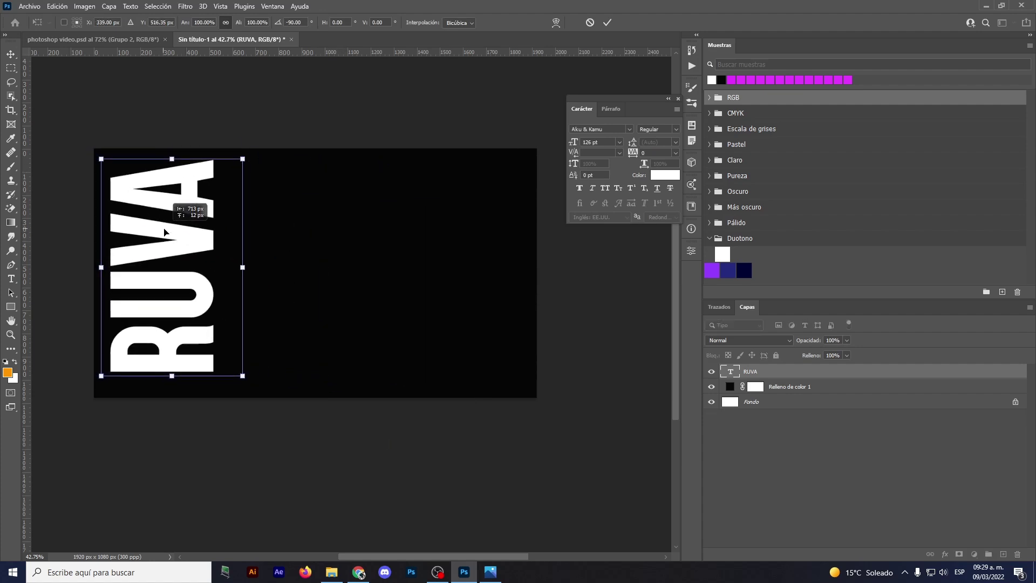
left_click_drag(172, 164, 171, 170)
left_click_drag(178, 215, 179, 212)
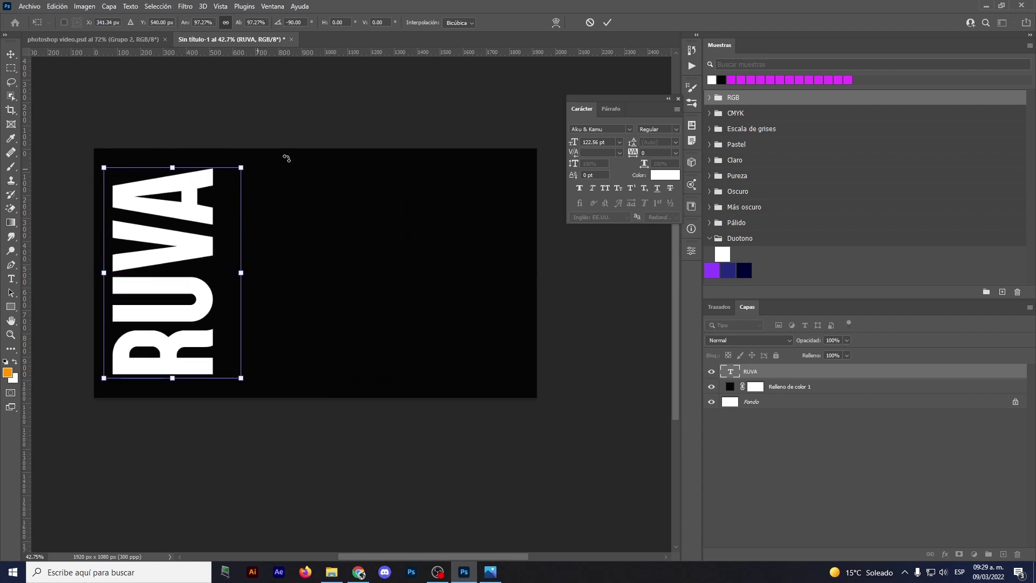
left_click(606, 23)
scroll(246, 252, "left", 3)
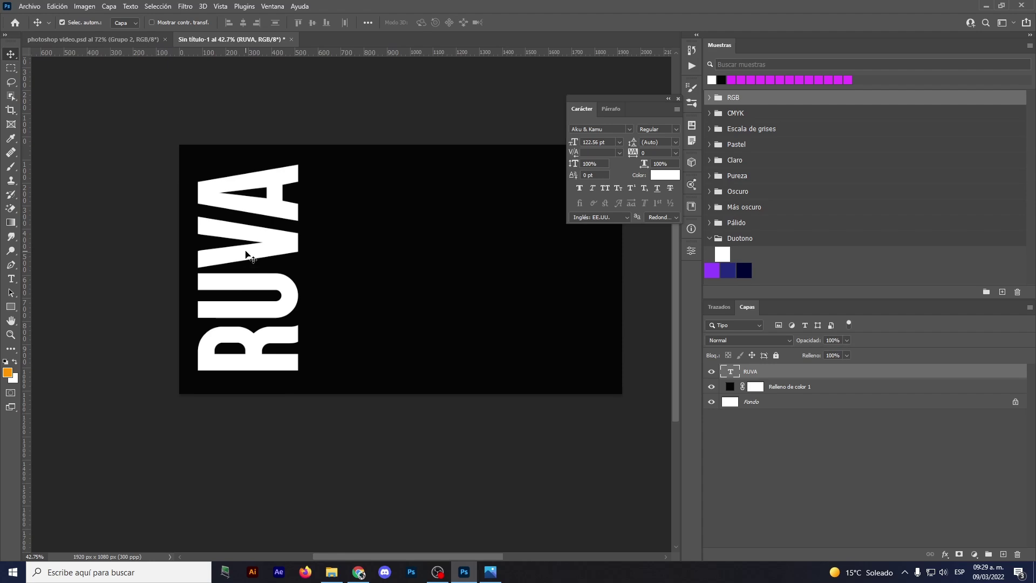
scroll(245, 253, "up", 2)
left_click_drag(334, 231, 320, 210)
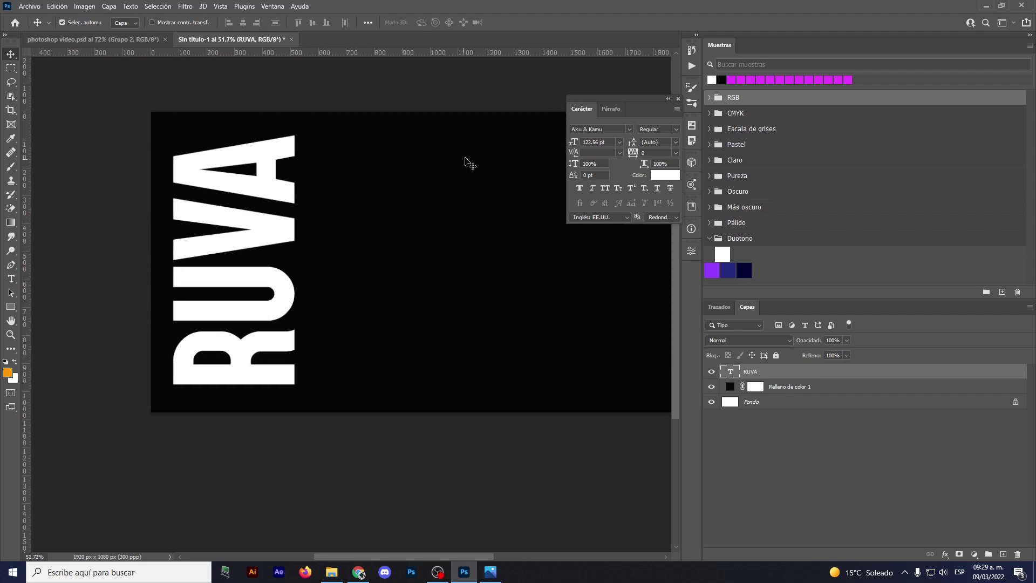
- Drag image 34, the armed soldier, from Materiales Tutorial texto into Photoshop
left_click(332, 572)
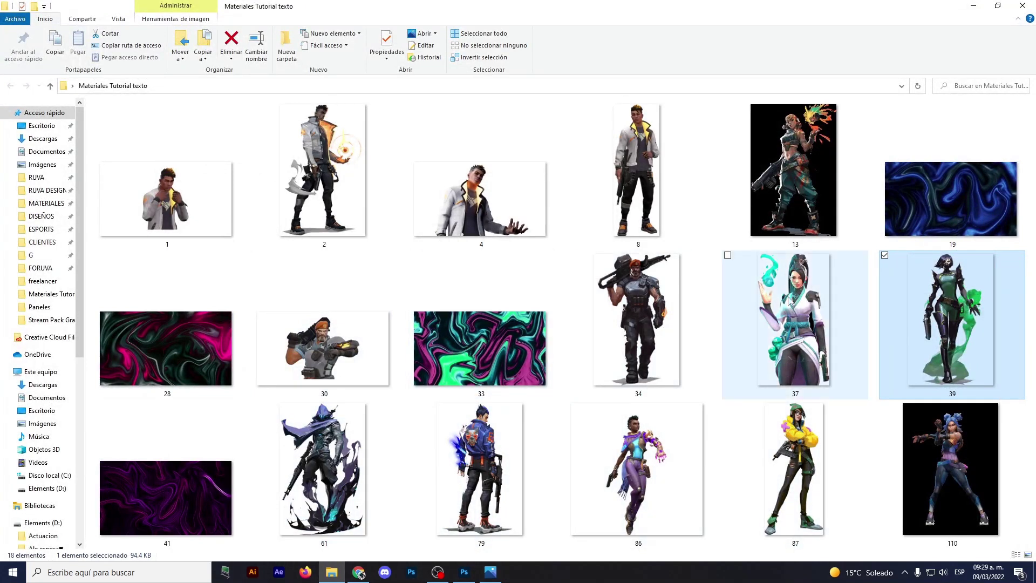
left_click(555, 272)
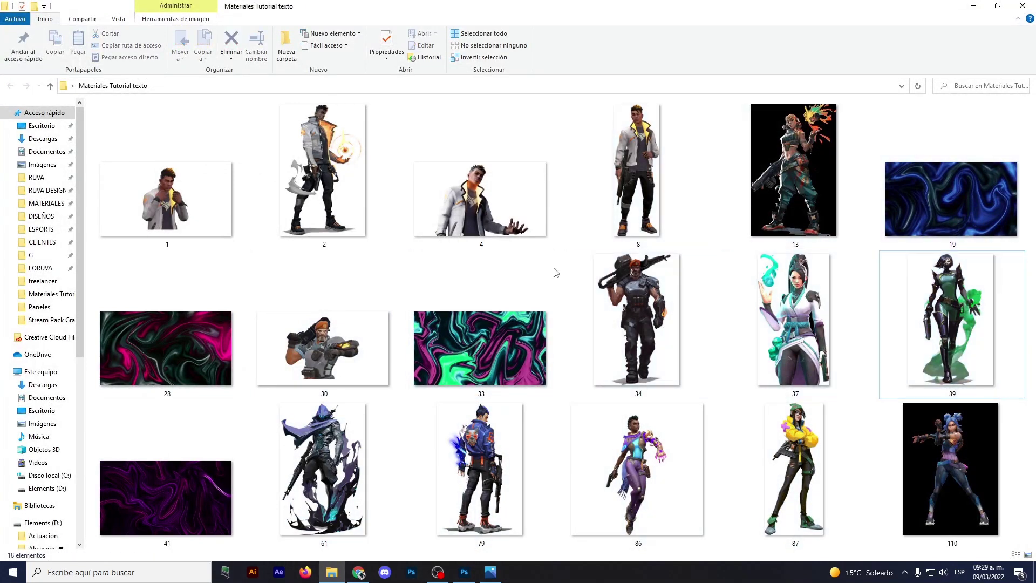
left_click(241, 192)
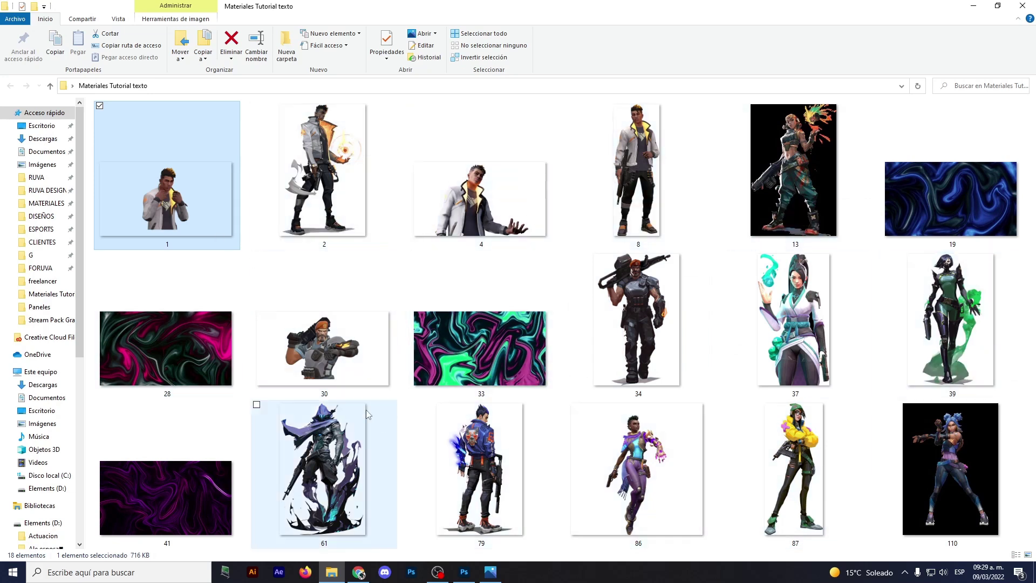
mouse_move(648, 318)
left_mouse_down()
mouse_move(432, 563)
mouse_move(465, 564)
mouse_move(240, 221)
left_mouse_up()
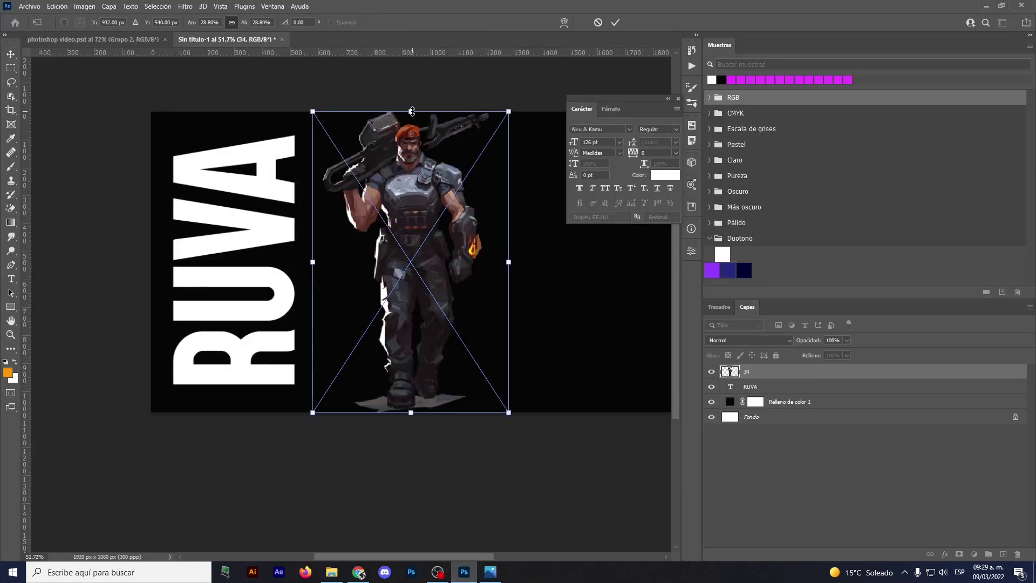
- Move the soldier left over RUVA, enlarge him slightly, and commit the transform
left_click_drag(447, 266, 314, 224)
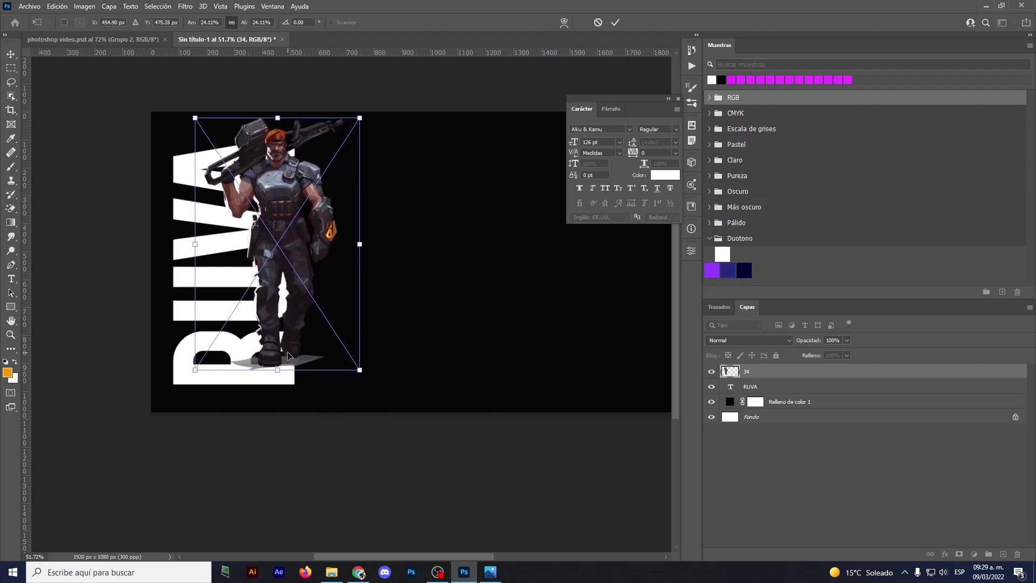
left_click_drag(280, 369, 280, 390)
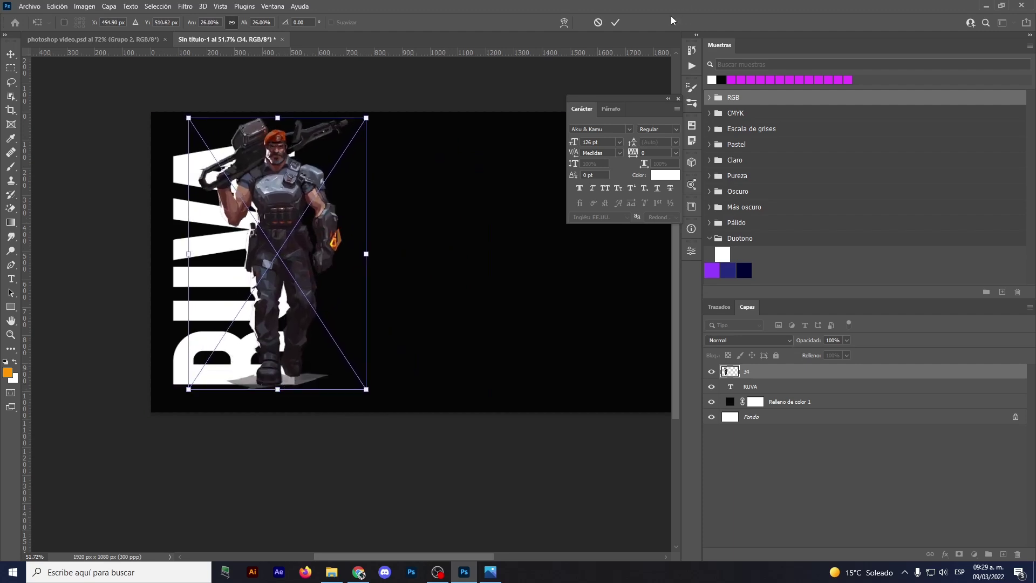
left_click(616, 23)
scroll(327, 167, "up", 3)
scroll(326, 166, "up", 2)
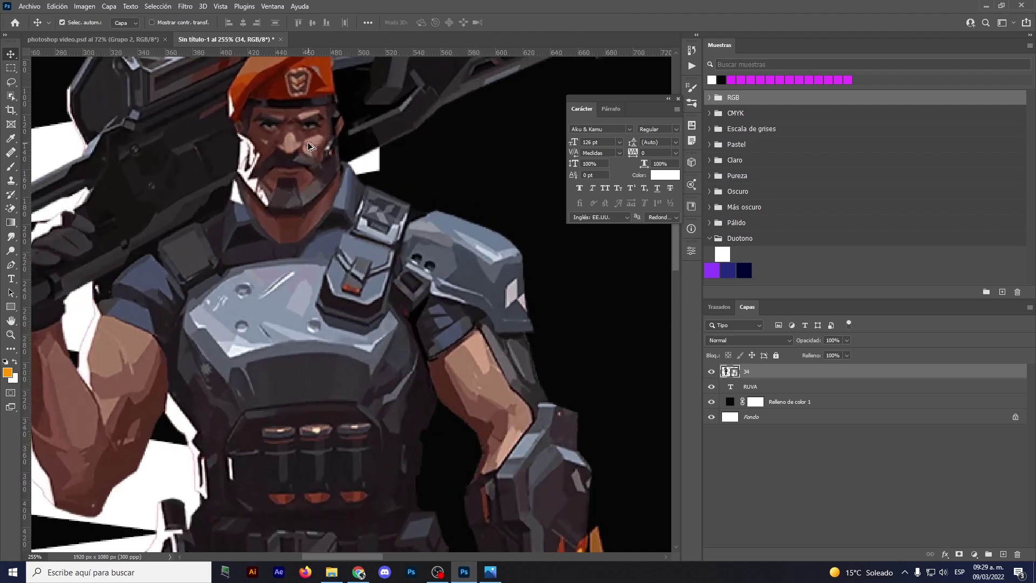
scroll(327, 166, "down", 2)
scroll(327, 166, "down", 1)
scroll(328, 166, "down", 2)
left_click_drag(344, 189, 350, 190)
- Close the Character panel and nudge the soldier slightly right and down
left_click(331, 572)
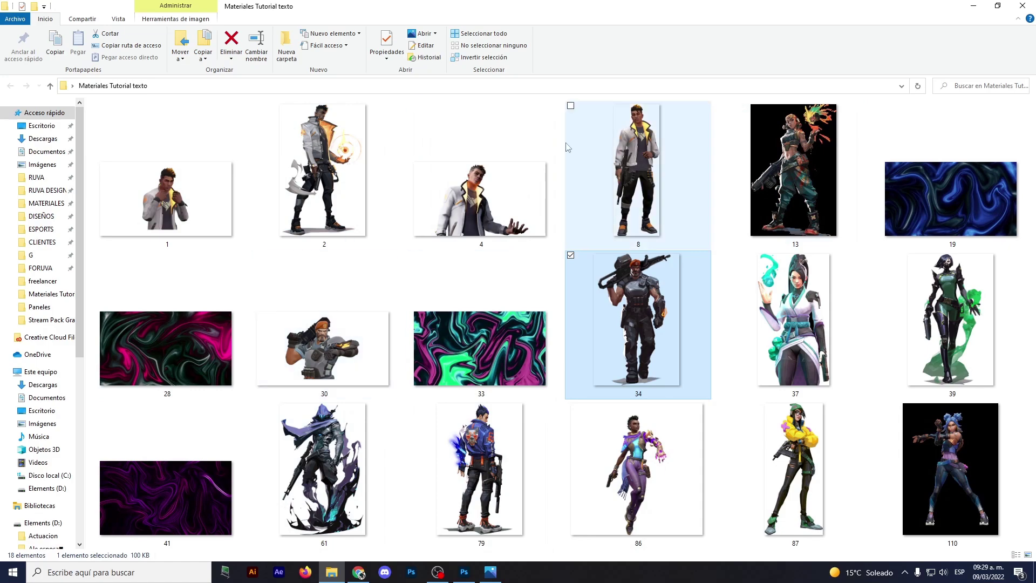
left_click(973, 6)
scroll(377, 219, "up", 3)
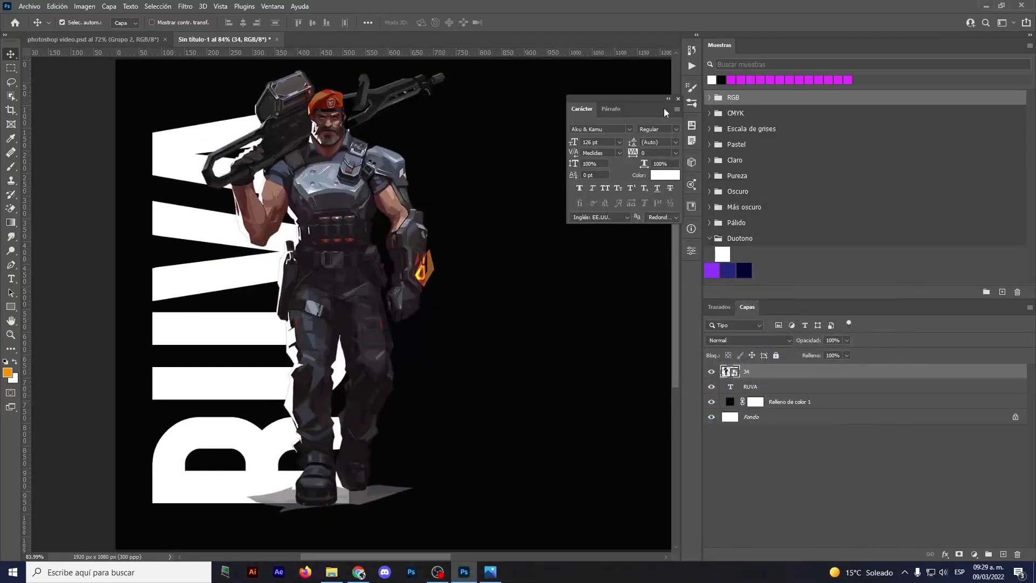
left_click(679, 100)
scroll(458, 186, "down", 1)
scroll(450, 173, "down", 2)
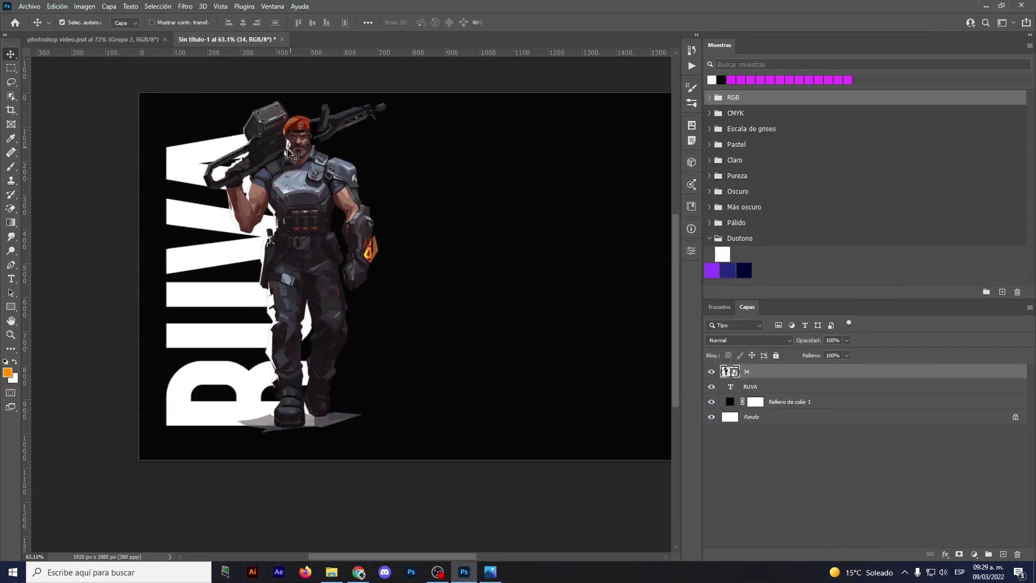
left_click_drag(321, 187, 321, 192)
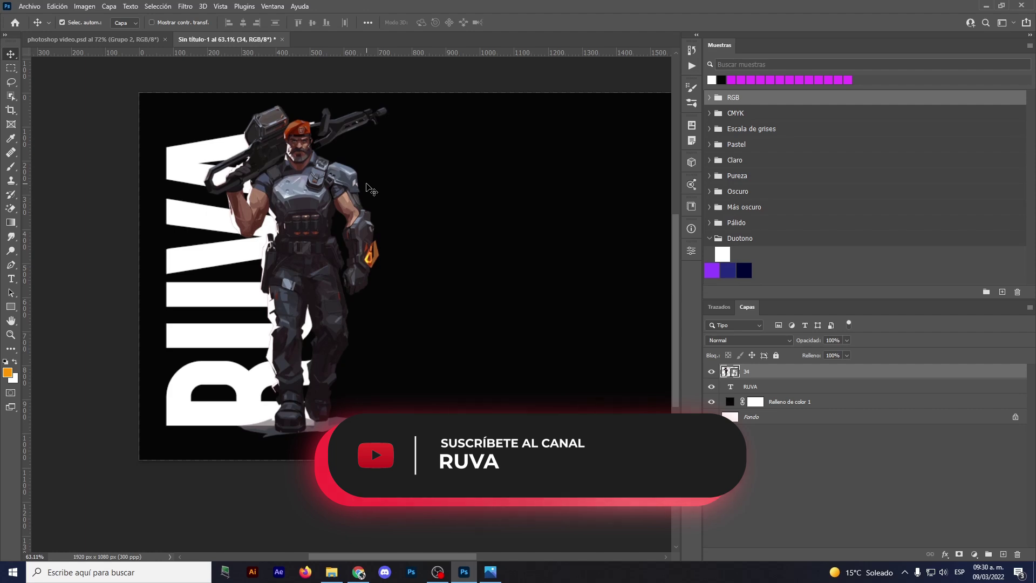
scroll(225, 216, "up", 2)
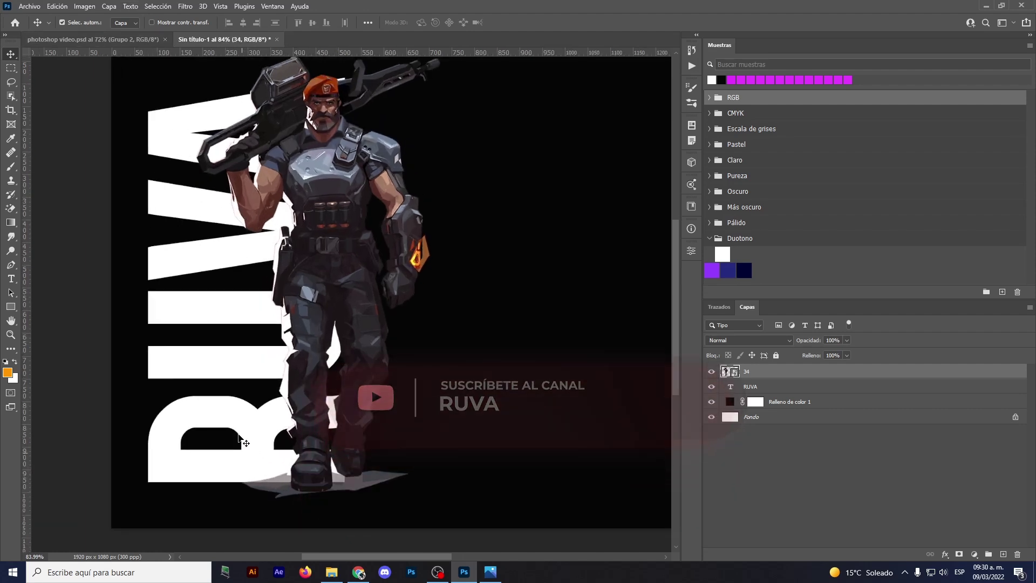
scroll(295, 278, "down", 2)
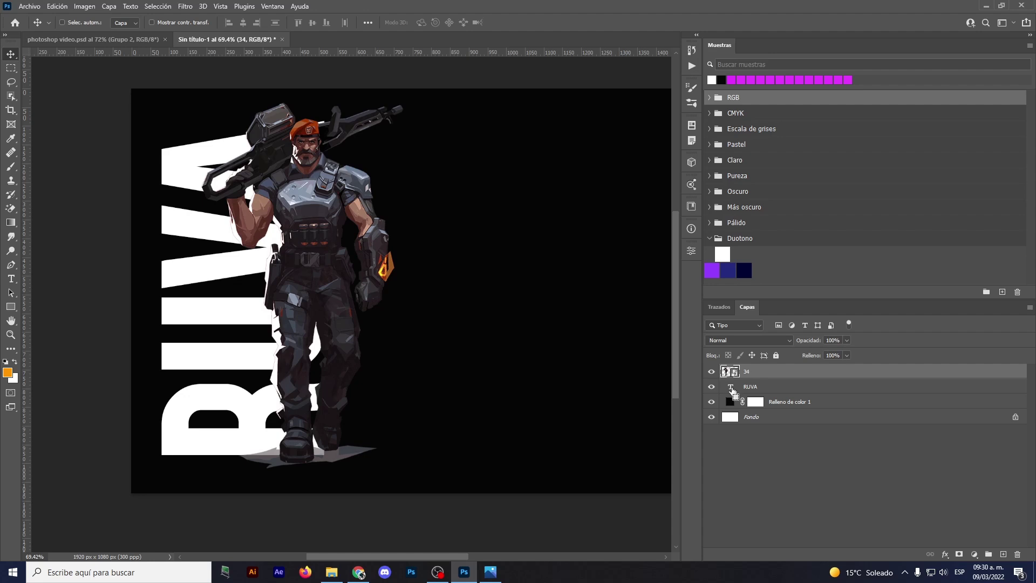
- Load the RUVA letters as a selection and add it as layer 34's mask
left_click(731, 388, "ctrl")
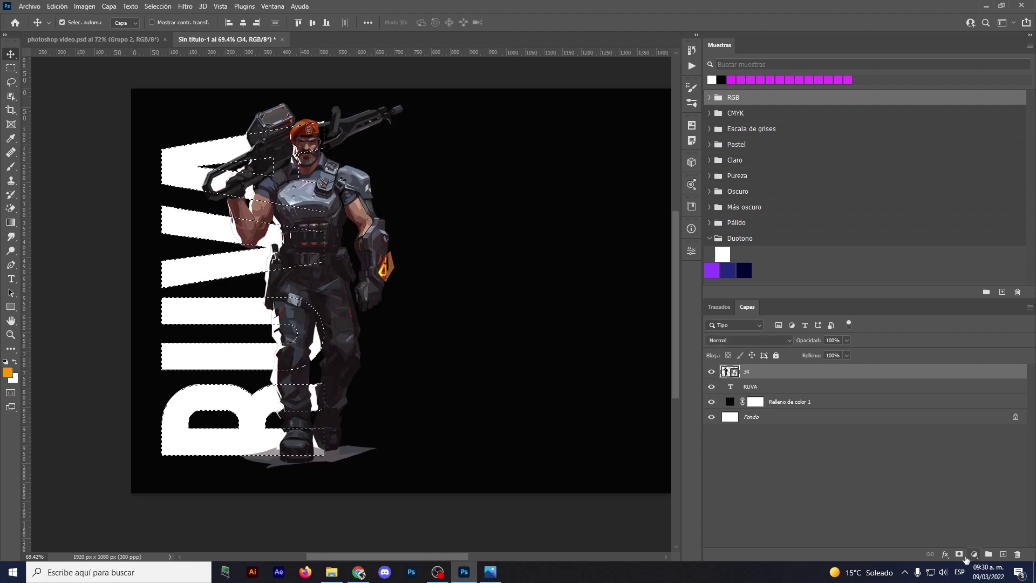
left_click(959, 554)
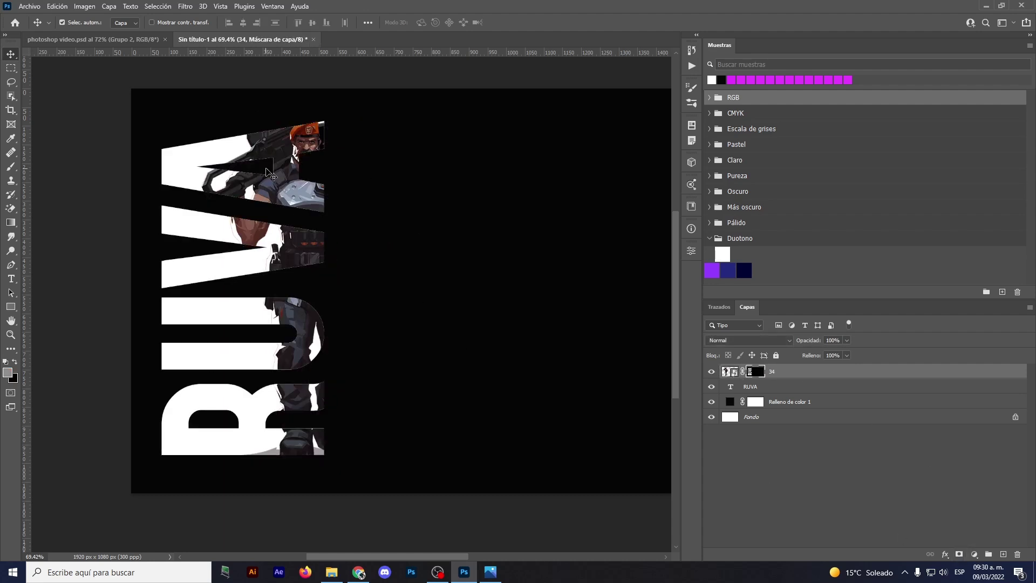
scroll(268, 174, "up", 3)
scroll(275, 167, "down", 3)
scroll(286, 160, "up", 1)
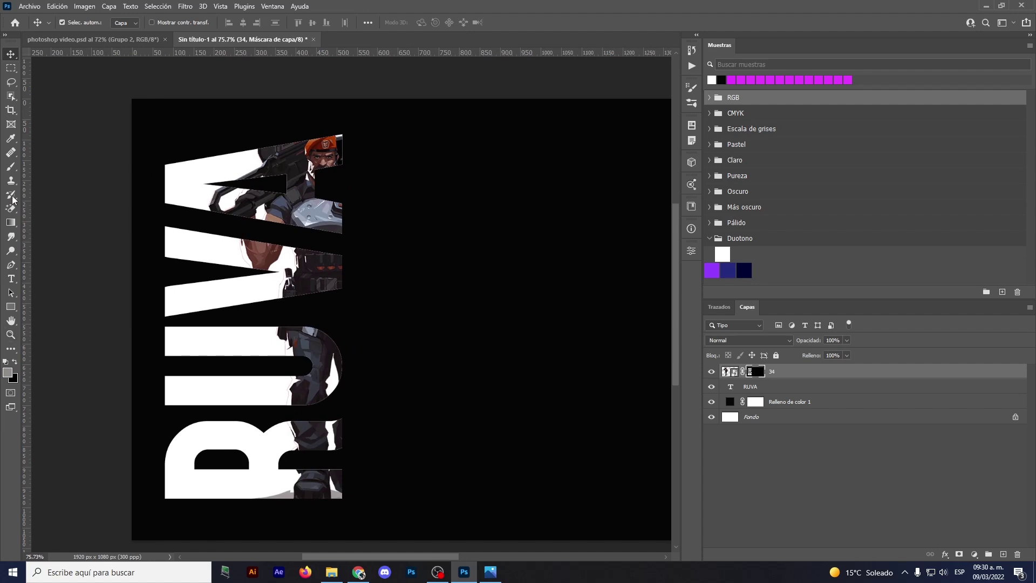
left_click(11, 166)
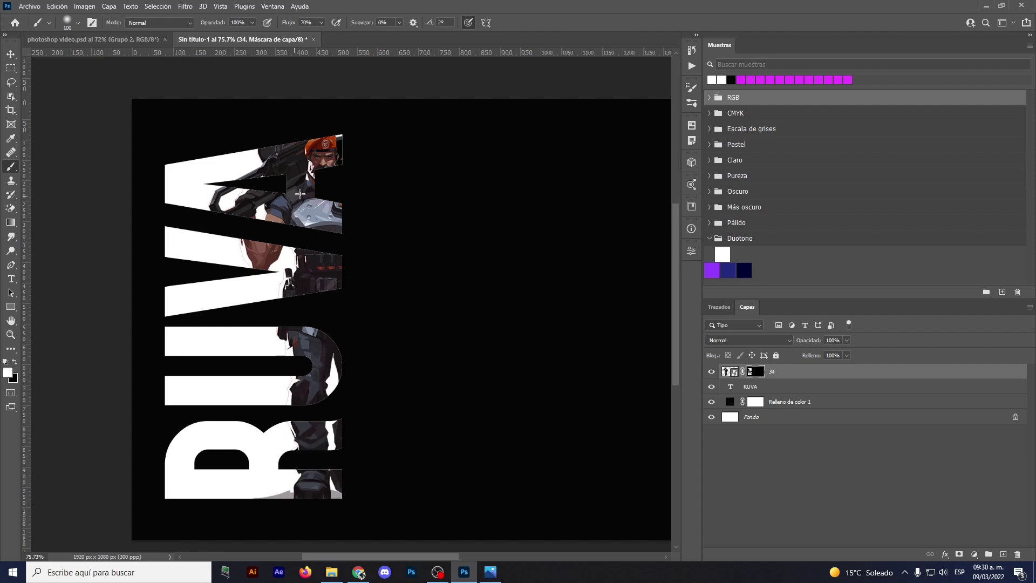
- Paint the mask white to reveal the soldier's head, rifle and lower body
mouse_move(365, 160)
left_mouse_down()
mouse_move(324, 128)
mouse_move(273, 115)
mouse_move(416, 127)
mouse_move(363, 140)
mouse_move(347, 200)
mouse_move(453, 275)
mouse_move(423, 282)
mouse_move(371, 232)
mouse_move(446, 300)
mouse_move(421, 259)
mouse_move(317, 291)
mouse_move(313, 322)
mouse_move(306, 301)
mouse_move(347, 273)
mouse_move(400, 398)
mouse_move(387, 359)
mouse_move(389, 509)
left_mouse_up()
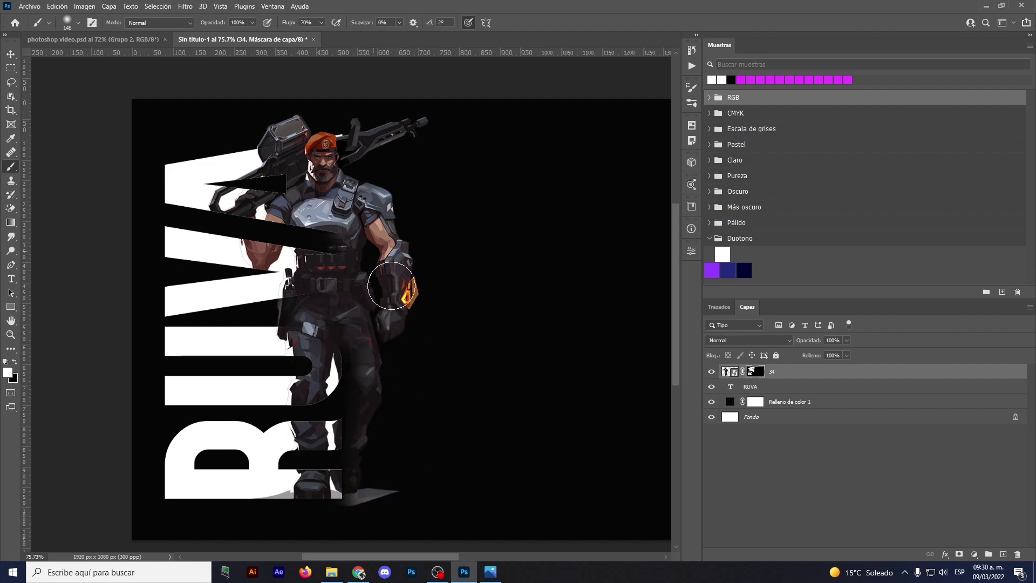
scroll(374, 267, "up", 5)
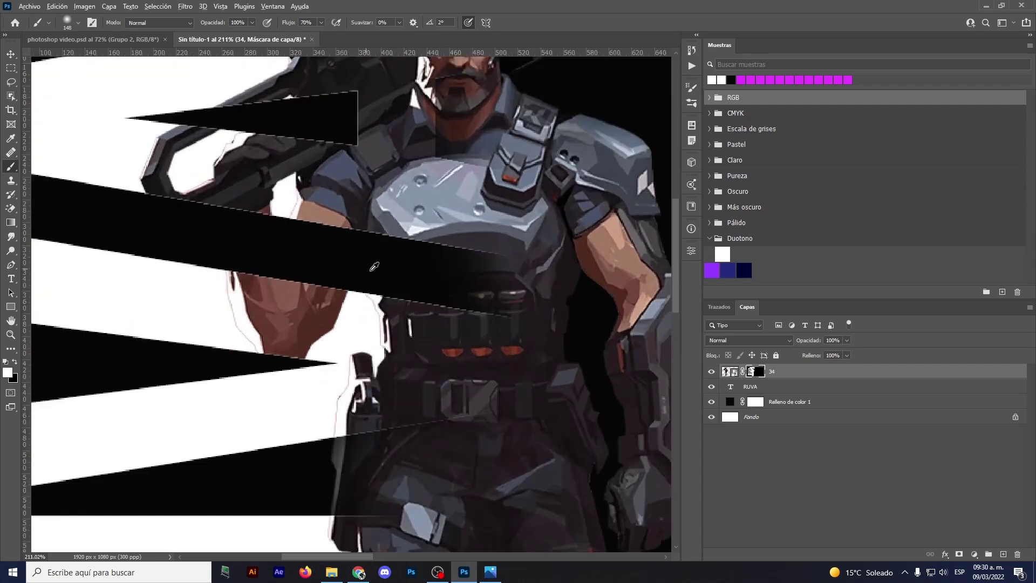
scroll(447, 333, "down", 3)
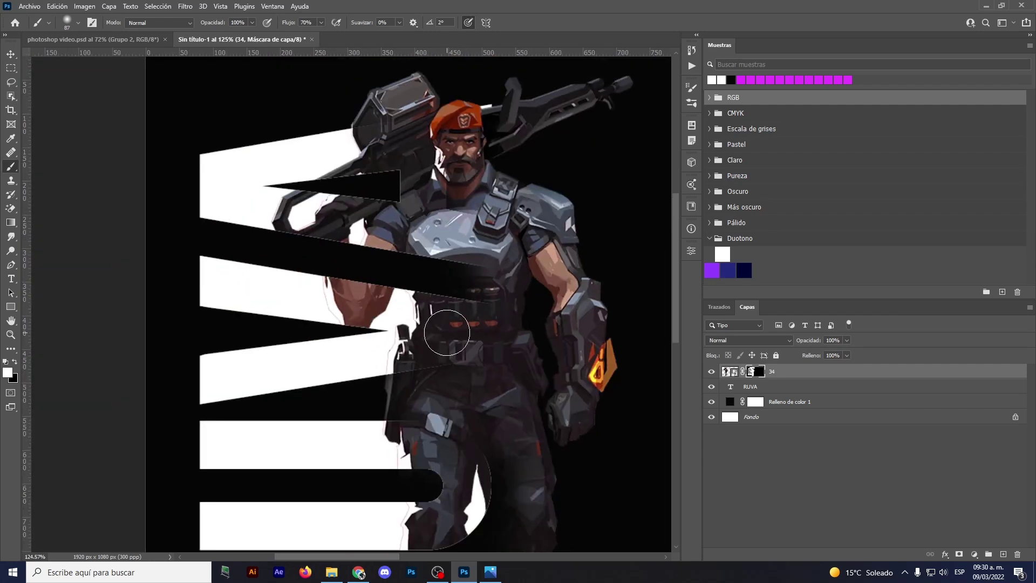
left_click_drag(461, 323, 431, 241)
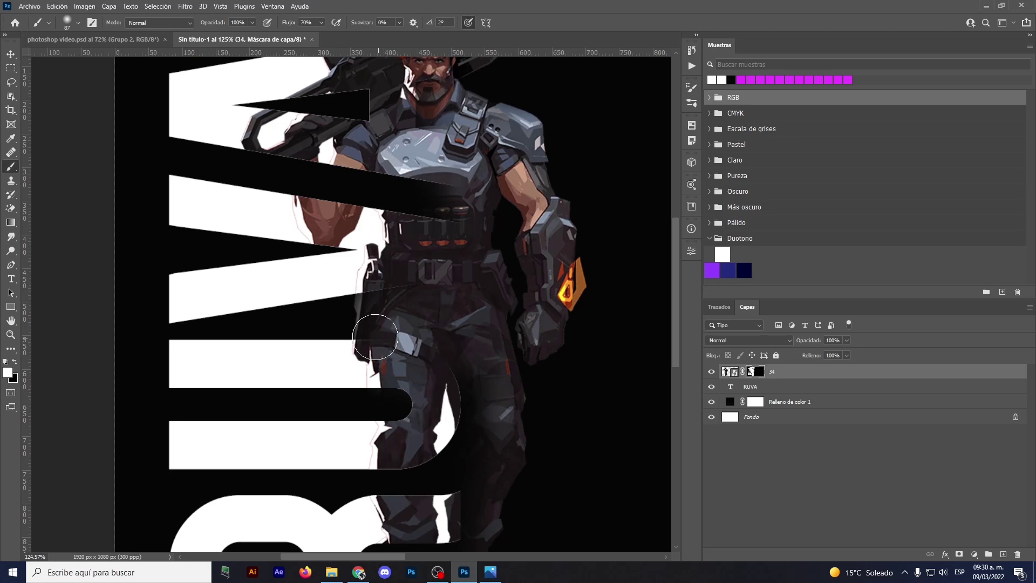
scroll(420, 338, "down", 2)
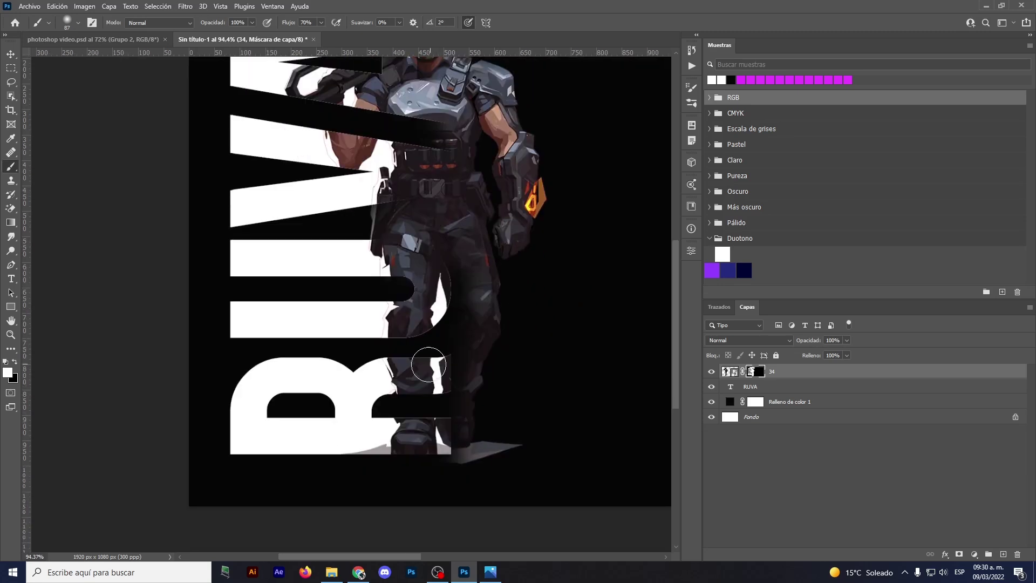
scroll(425, 338, "down", 3)
scroll(425, 338, "up", 4)
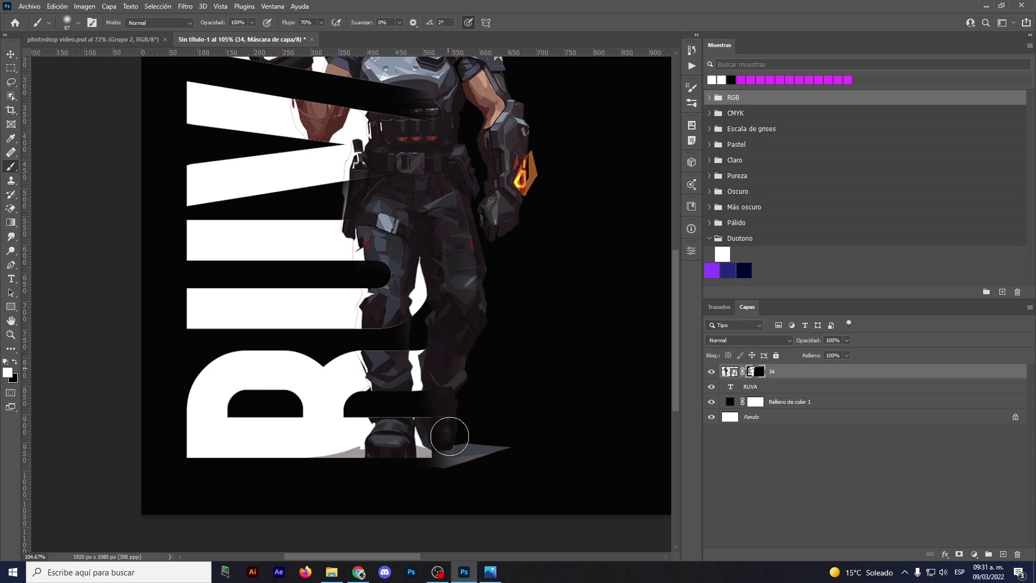
- Enlarge the brush and hide part of the inner arm on the mask
left_click_drag(435, 412, 453, 412)
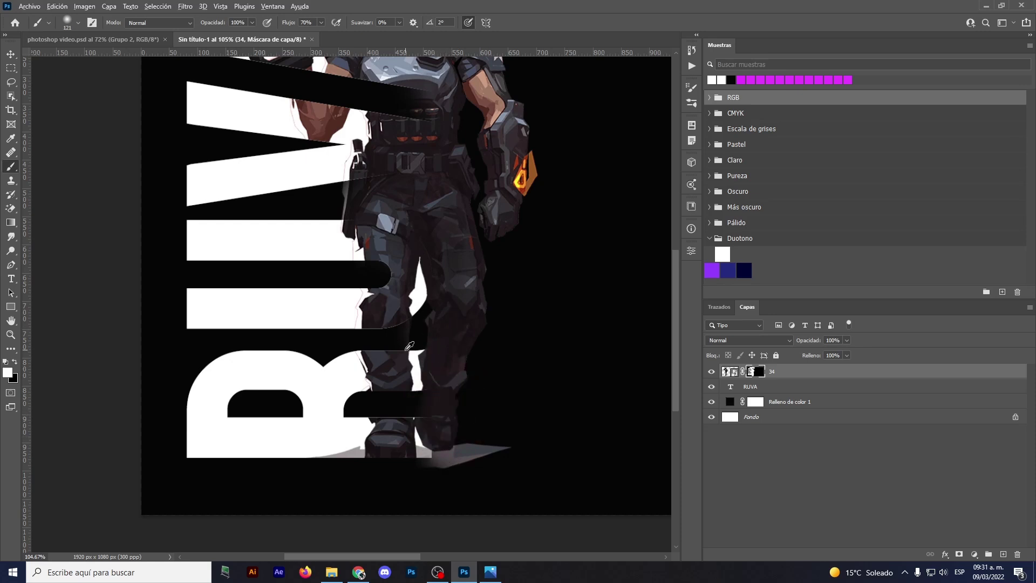
scroll(409, 346, "down", 2)
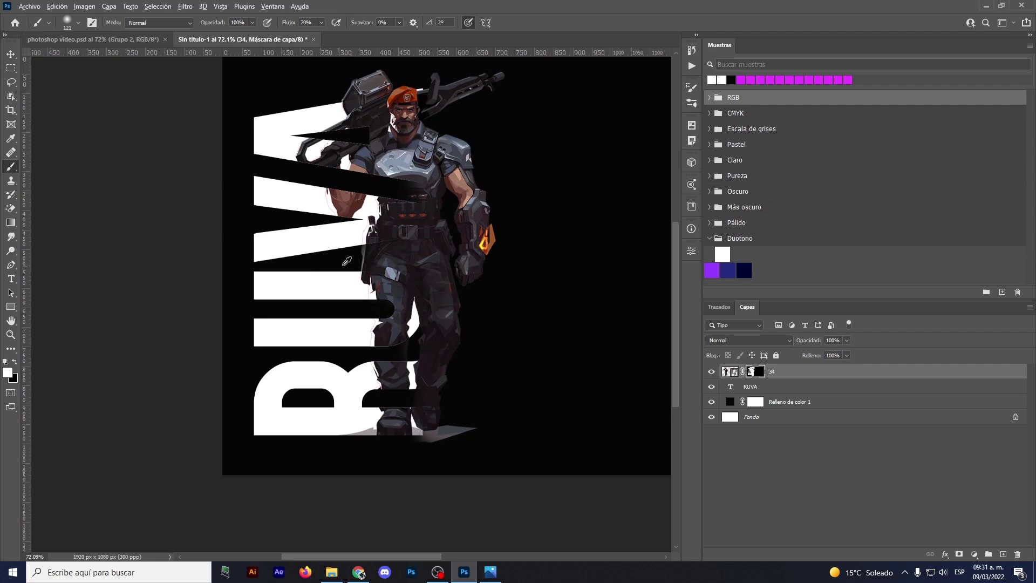
scroll(348, 262, "down", 2)
scroll(401, 216, "up", 3)
scroll(401, 189, "up", 1)
scroll(401, 189, "up", 2)
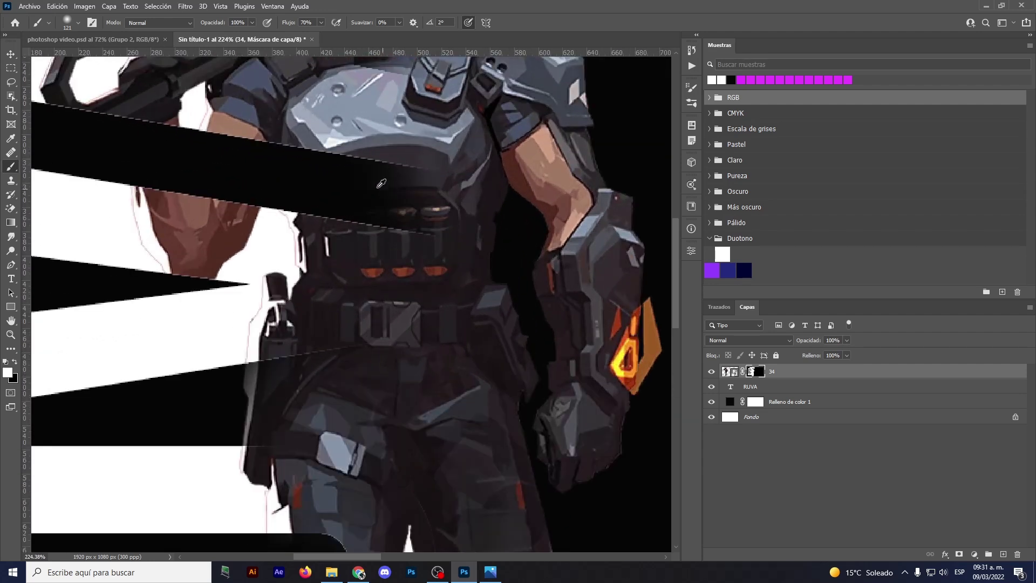
scroll(451, 185, "up", 2)
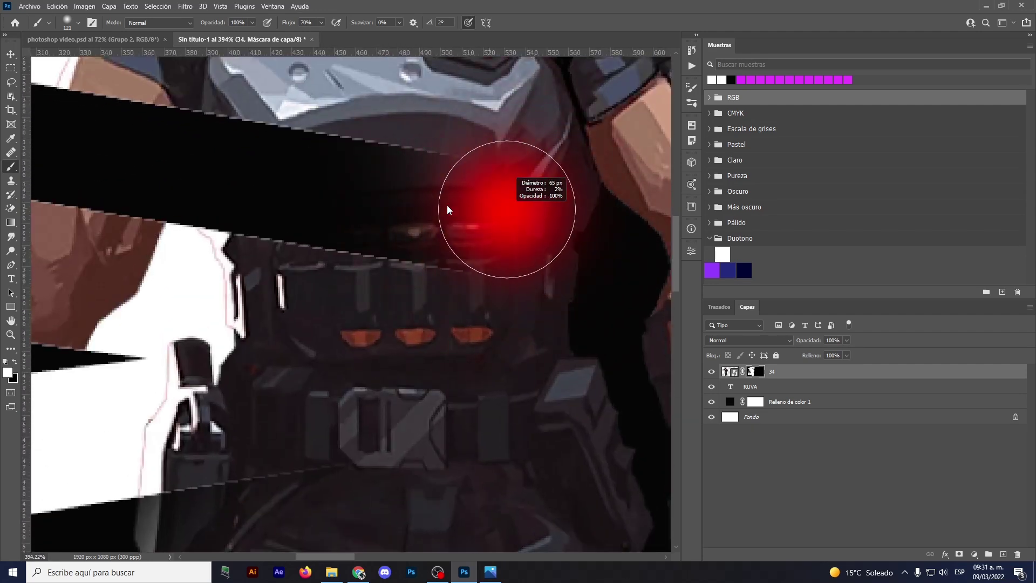
scroll(458, 210, "down", 3)
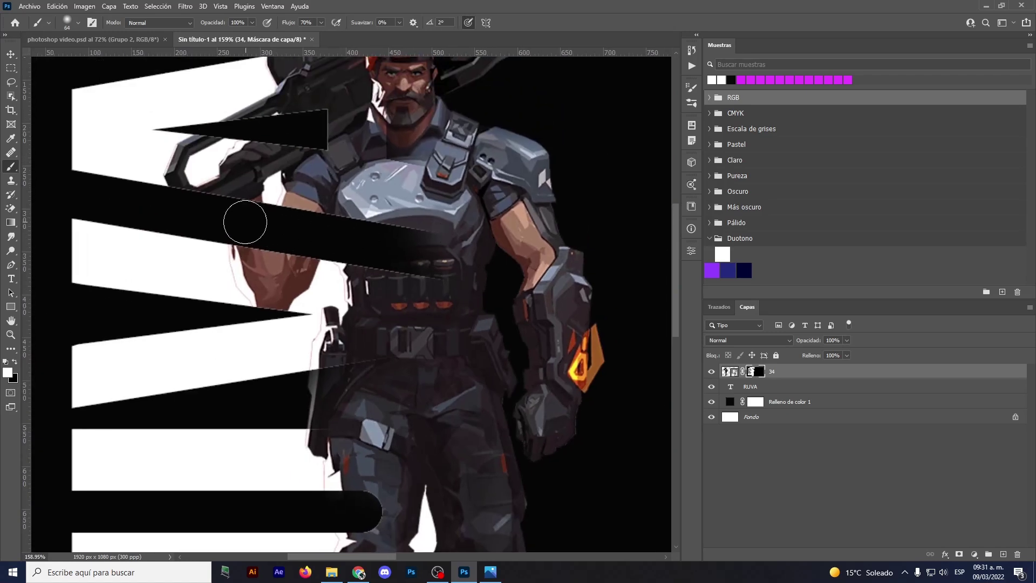
left_click_drag(440, 254, 498, 264)
scroll(442, 270, "down", 2)
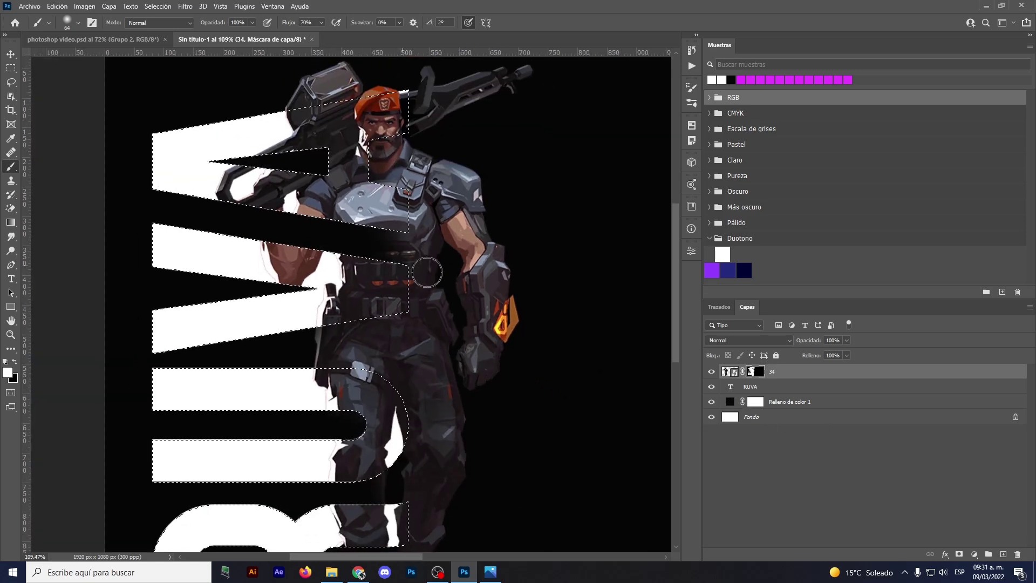
- Invert the selection and paint the mask over the belt and arm area, hiding then restoring it
left_click(169, 6)
left_click(170, 49)
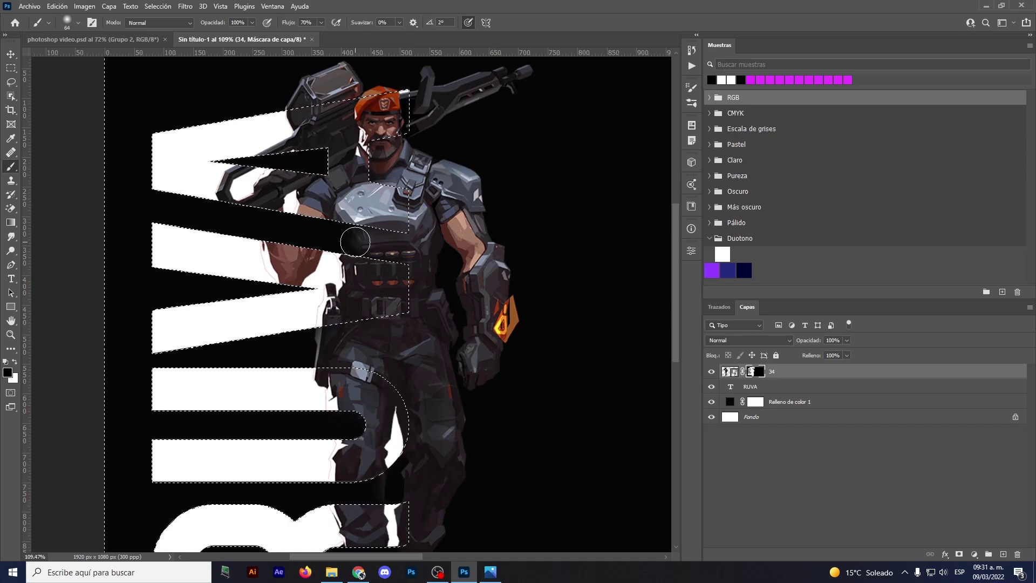
left_click_drag(383, 244, 621, 286)
key("x")
left_click_drag(411, 249, 517, 261)
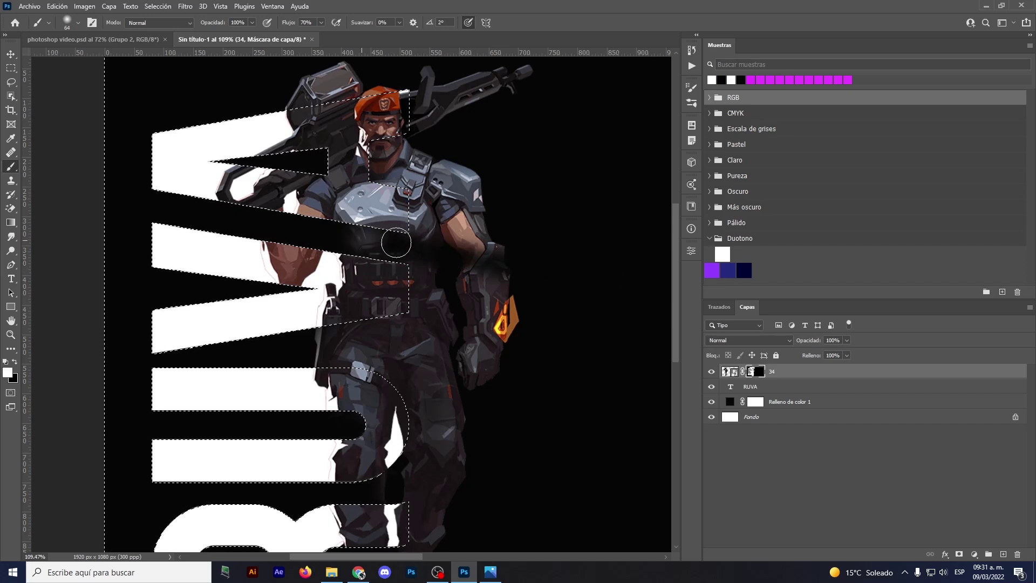
key("x")
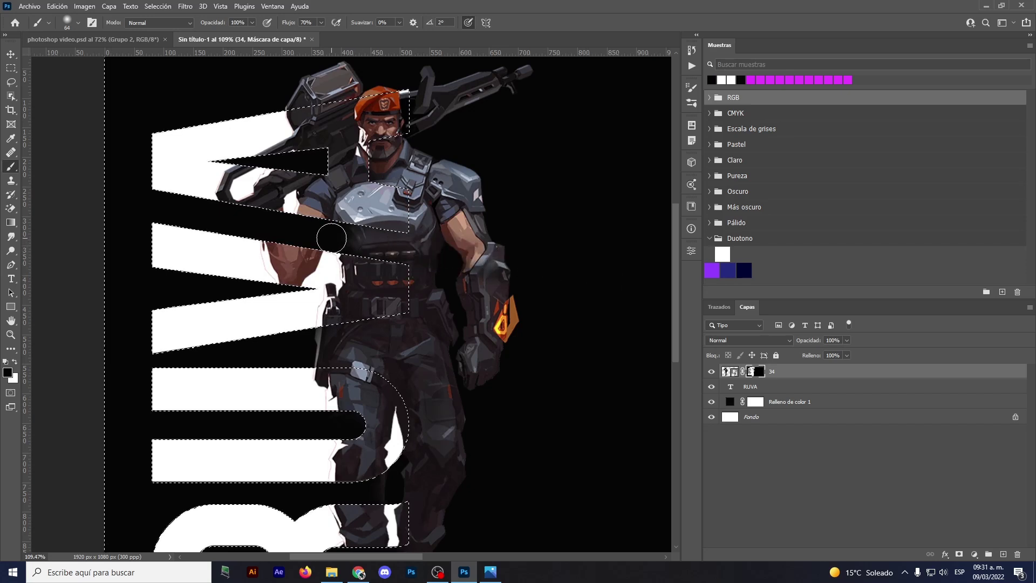
- With a smaller brush, hide the grey areas beside the belt and arm on the mask
scroll(404, 264, "up", 3)
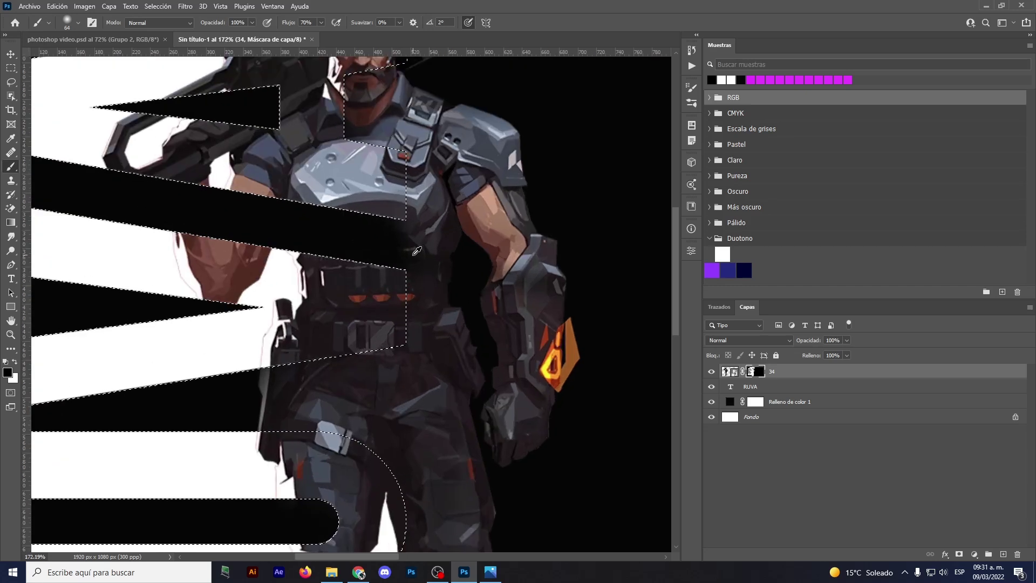
scroll(432, 262, "up", 2)
key("bracketleft")
key("bracketleft")
key("bracketleft")
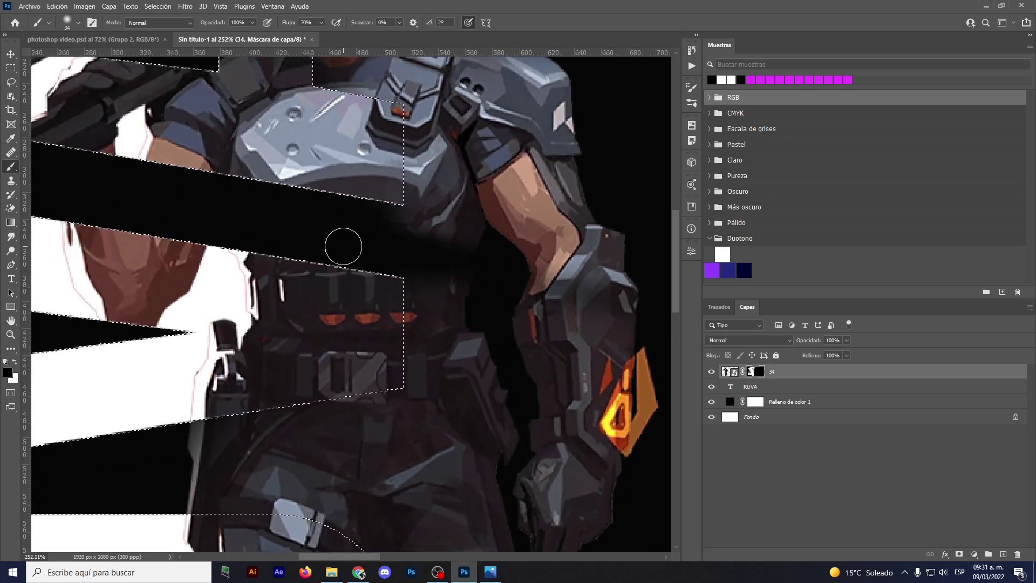
left_click_drag(338, 247, 476, 260)
left_click_drag(394, 226, 496, 249)
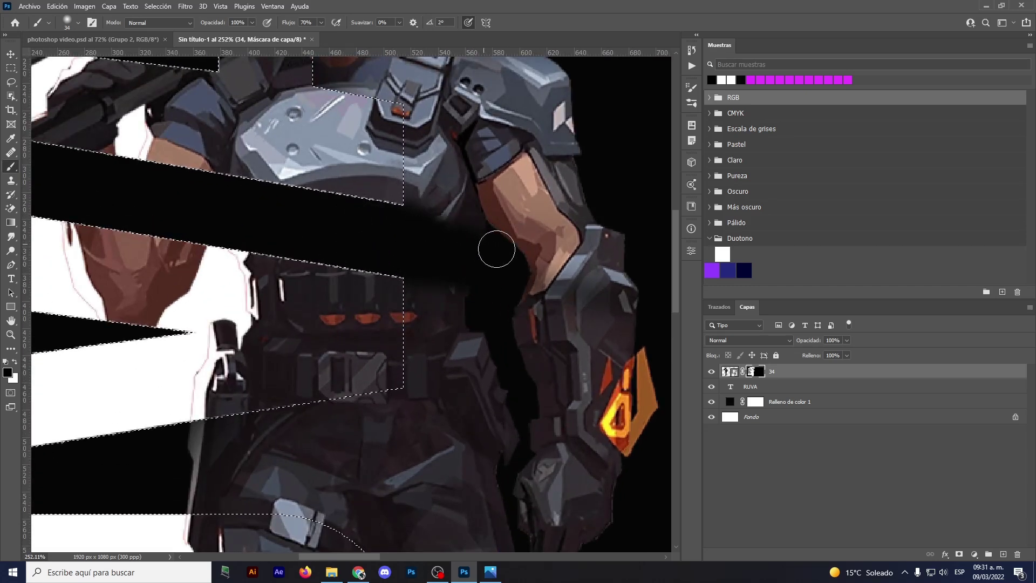
scroll(222, 179, "down", 3)
scroll(222, 179, "down", 2)
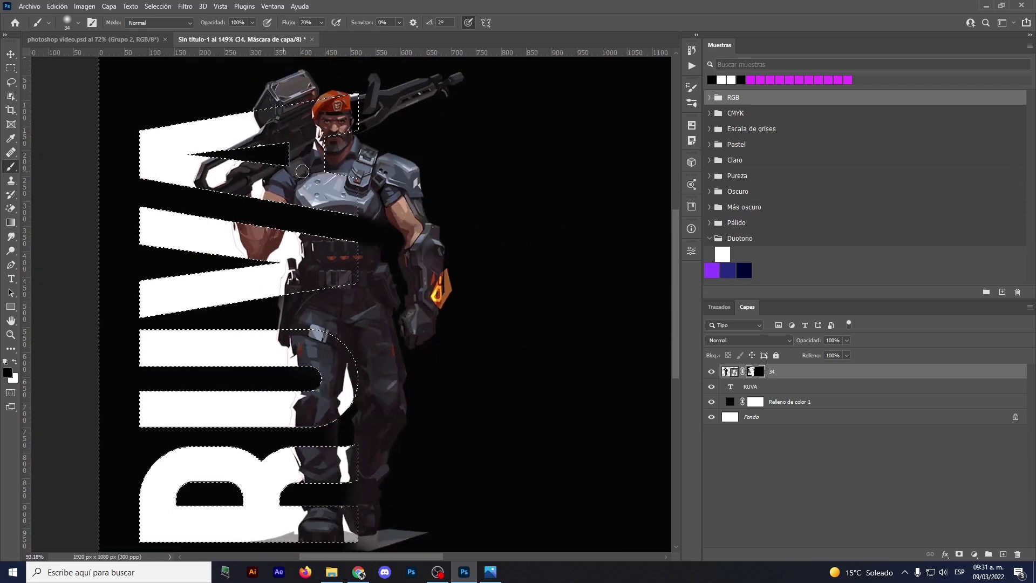
scroll(302, 200, "up", 3)
scroll(309, 206, "up", 1)
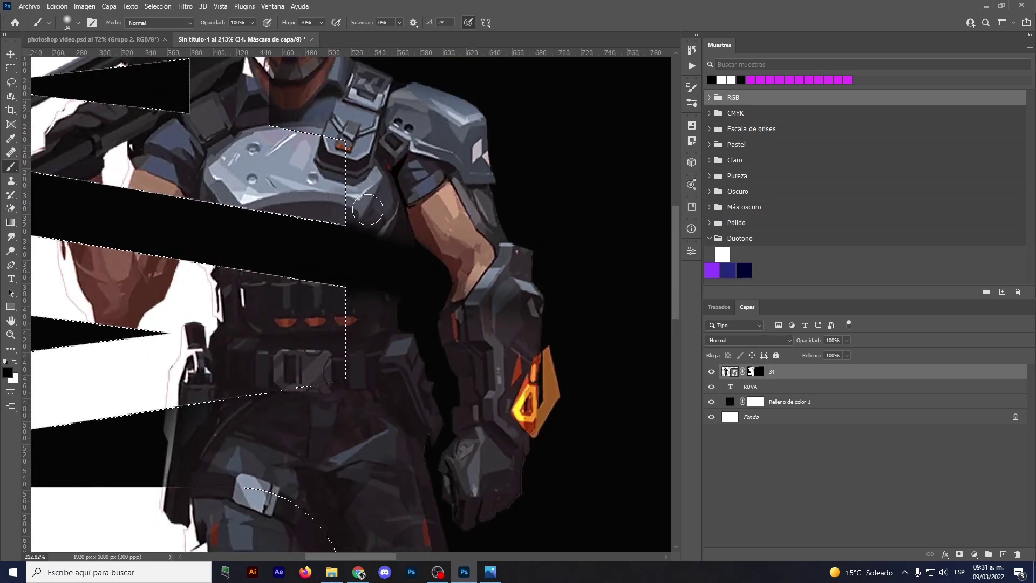
- Paint white to reveal the character's chest and torso over the letter bands, then switch back to black
key("x")
mouse_move(377, 232)
left_mouse_down()
mouse_move(377, 317)
mouse_move(374, 265)
left_mouse_up()
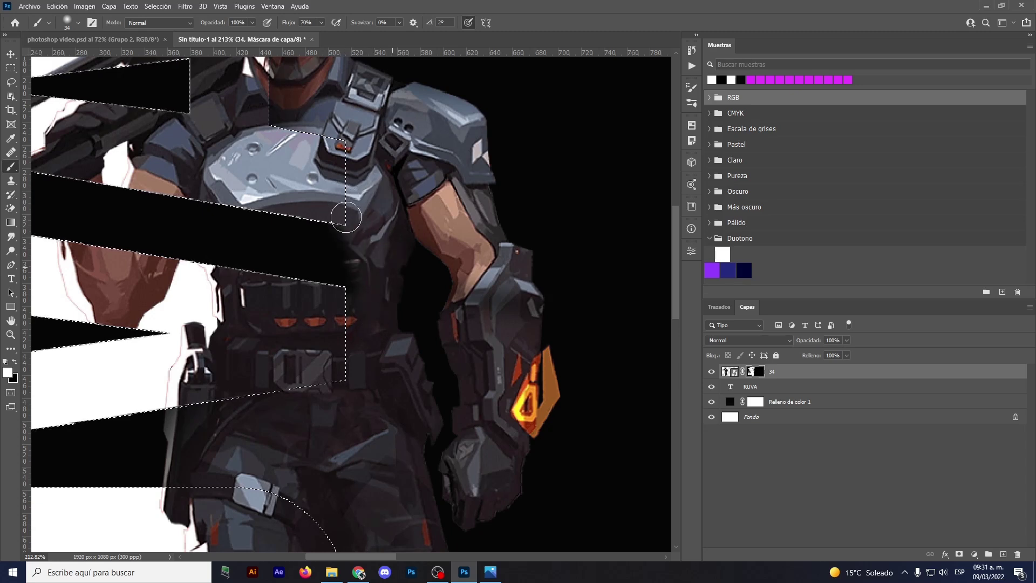
mouse_move(324, 222)
left_mouse_down()
mouse_move(250, 209)
mouse_move(323, 231)
mouse_move(322, 243)
mouse_move(249, 178)
mouse_move(210, 216)
mouse_move(232, 224)
mouse_move(231, 242)
mouse_move(241, 218)
mouse_move(325, 217)
left_mouse_up()
scroll(227, 223, "down", 3)
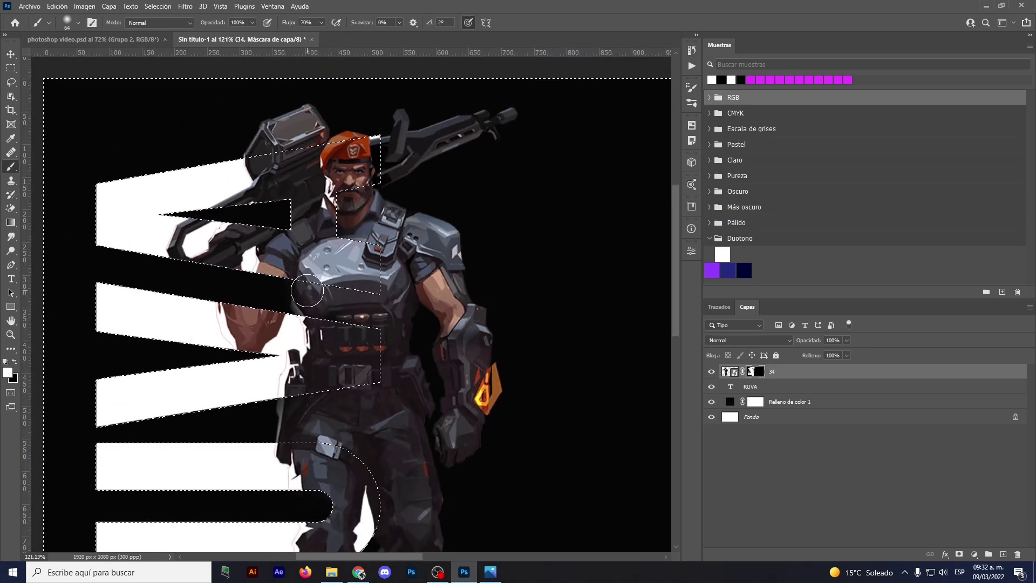
left_click_drag(346, 314, 311, 320)
left_click(319, 313, "alt")
scroll(270, 292, "up", 3, "alt")
scroll(267, 289, "up", 3, "alt")
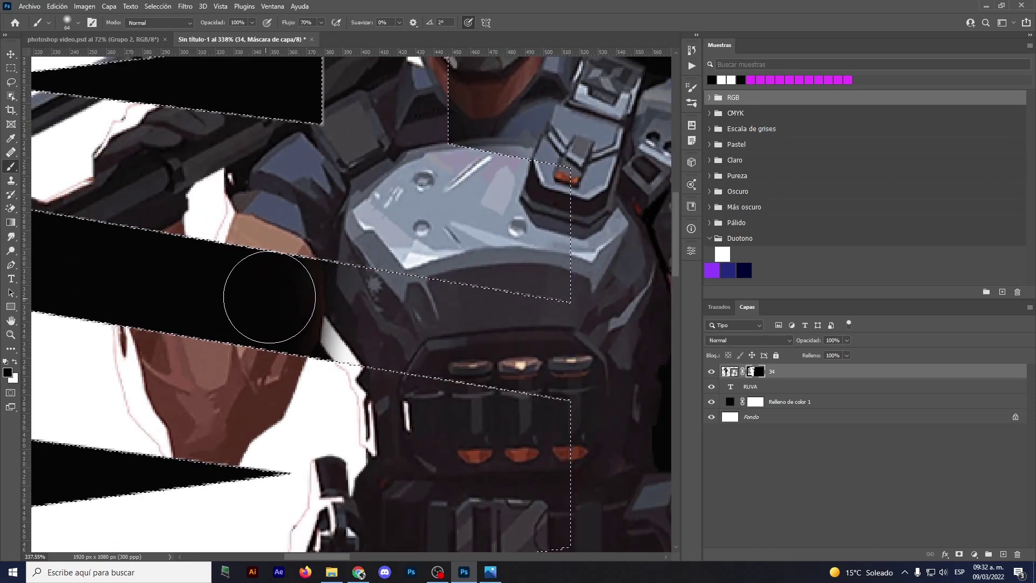
scroll(269, 300, "down", 4, "alt")
- Pan out to view the whole figure and clear the letter selection
left_click_drag(270, 254, 284, 237)
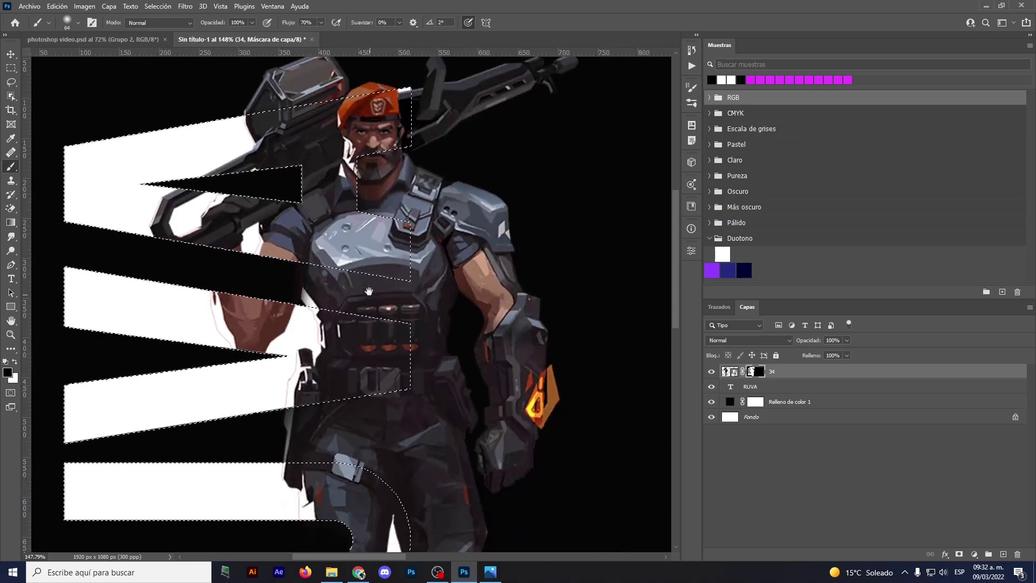
left_click_drag(369, 292, 363, 178)
scroll(306, 311, "down", 3, "alt")
mouse_move(359, 258)
left_mouse_down()
mouse_move(365, 248)
mouse_move(362, 264)
left_mouse_up()
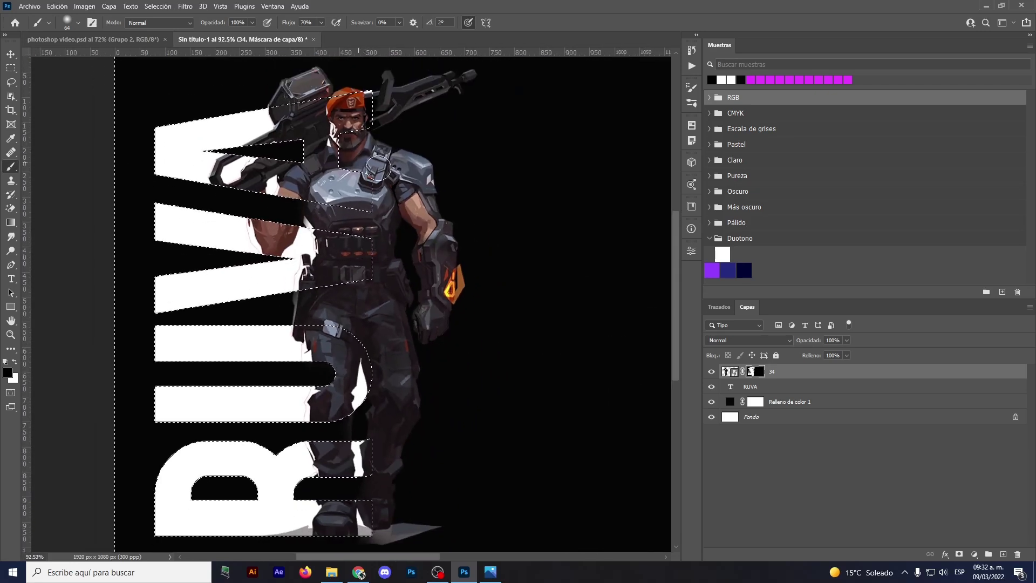
key("ctrl+d")
scroll(370, 295, "down", 1, "alt")
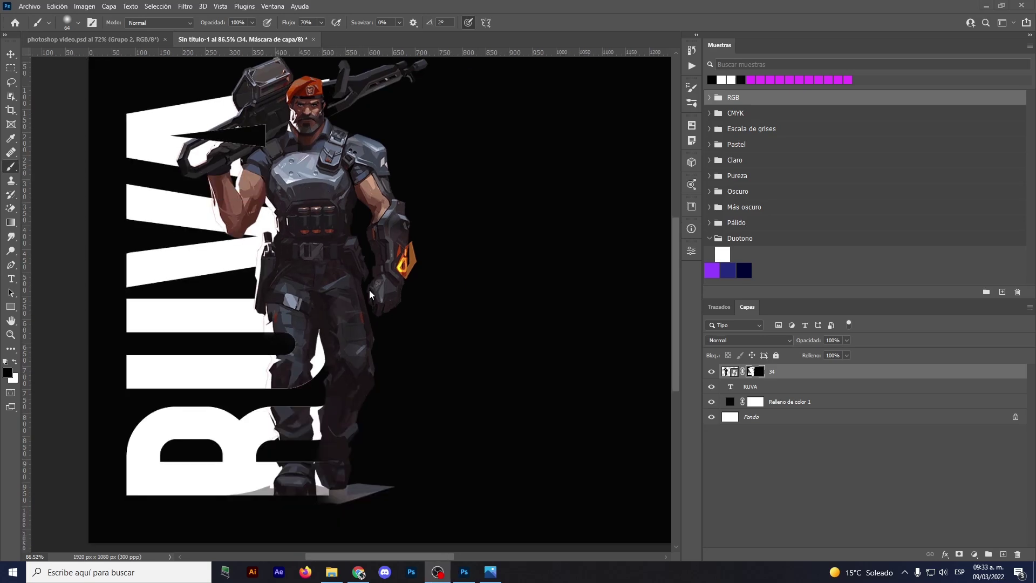
scroll(268, 113, "up", 3, "alt")
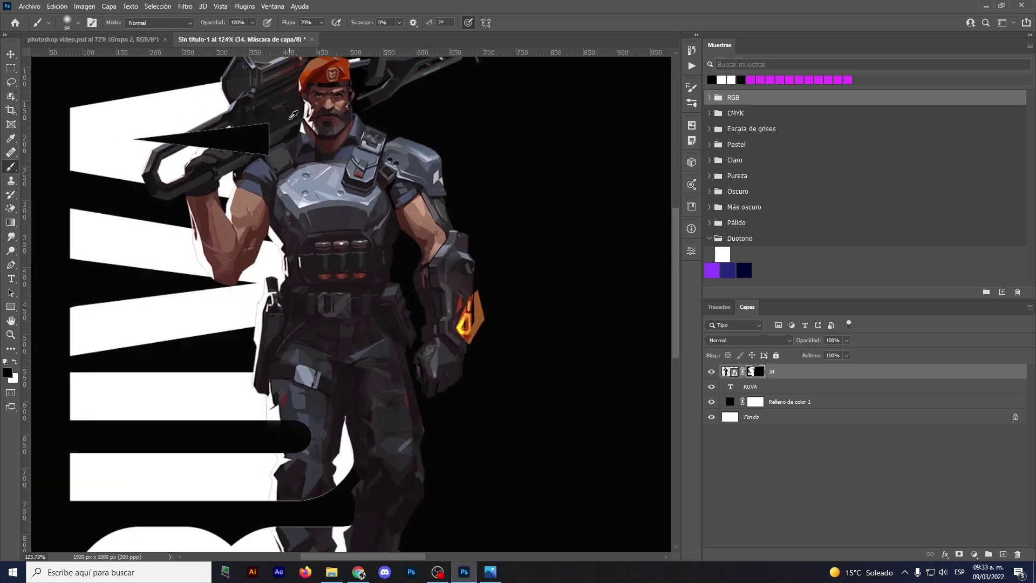
scroll(268, 113, "up", 2, "alt")
- Inspect the gun and upper letters and swap the paint colour back to white
left_click_drag(317, 145, 328, 182)
scroll(327, 181, "down", 3, "alt")
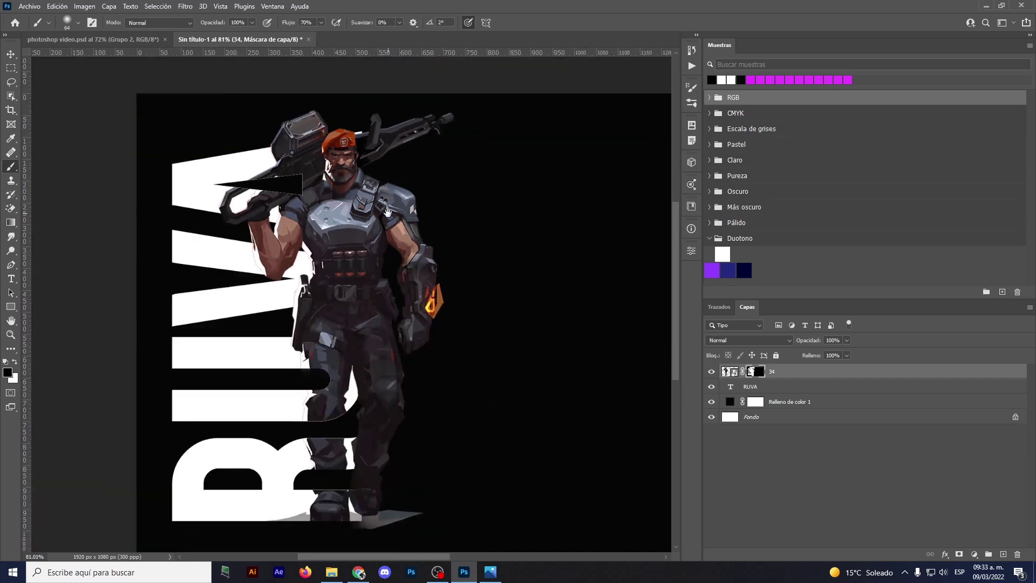
scroll(356, 181, "down", 1, "alt")
scroll(280, 127, "up", 3, "alt")
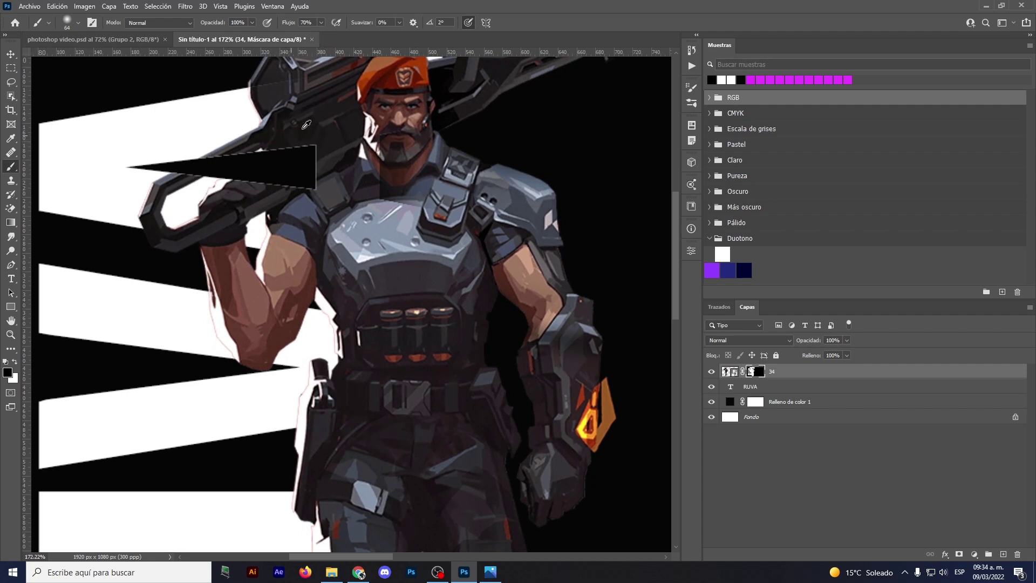
mouse_move(301, 88)
left_mouse_down()
mouse_move(317, 148)
mouse_move(286, 156)
left_mouse_up()
key("x")
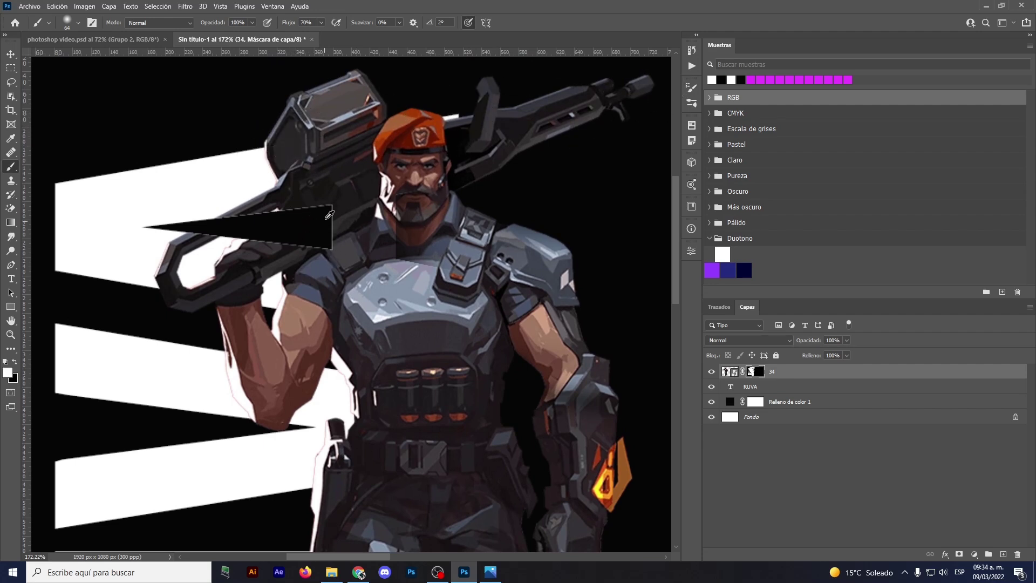
scroll(334, 214, "down", 3)
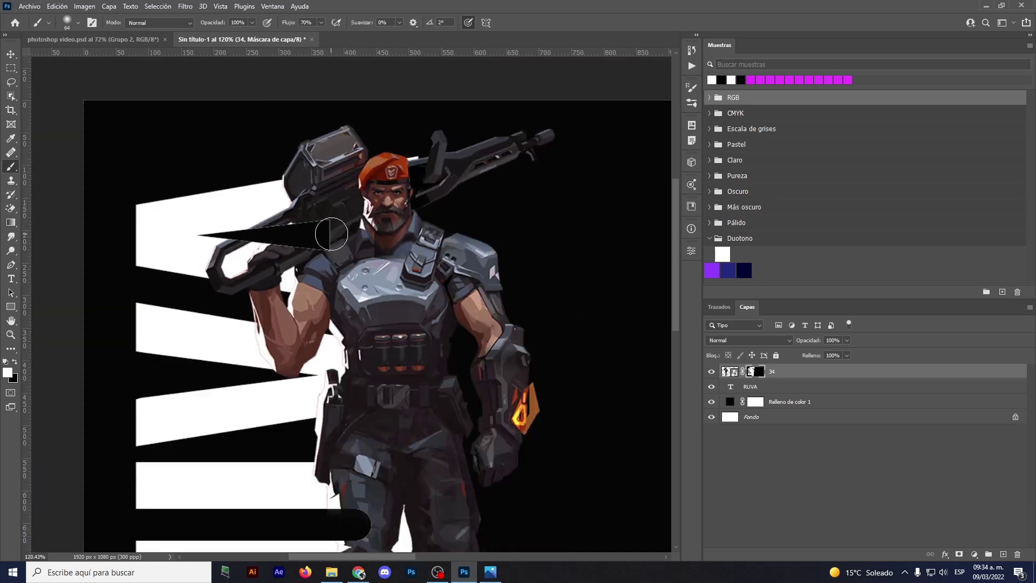
left_click_drag(335, 237, 341, 218)
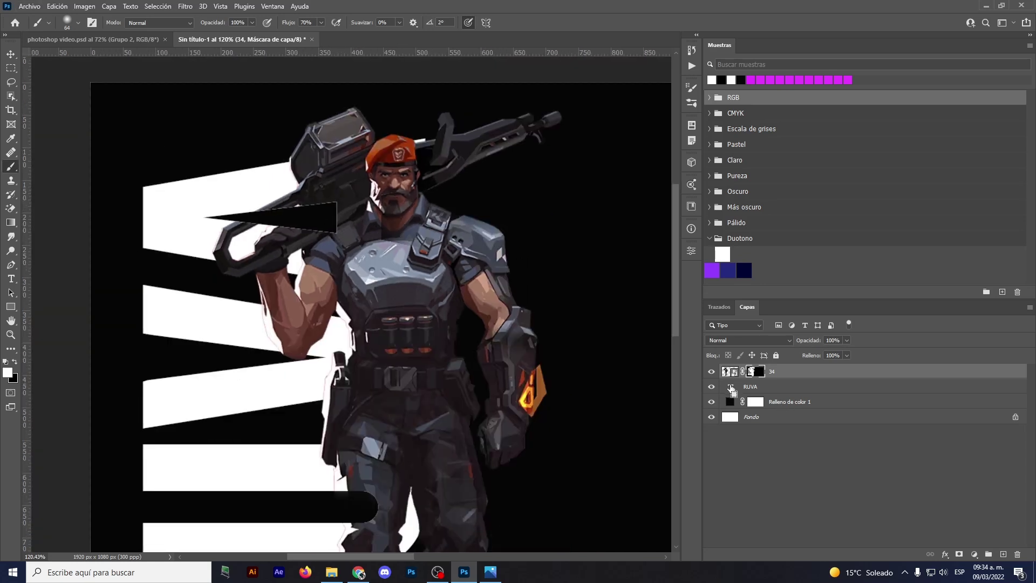
- Load the RUVA text layer's letters as a selection and expand it with Modify > Expand
left_click(731, 387, "ctrl")
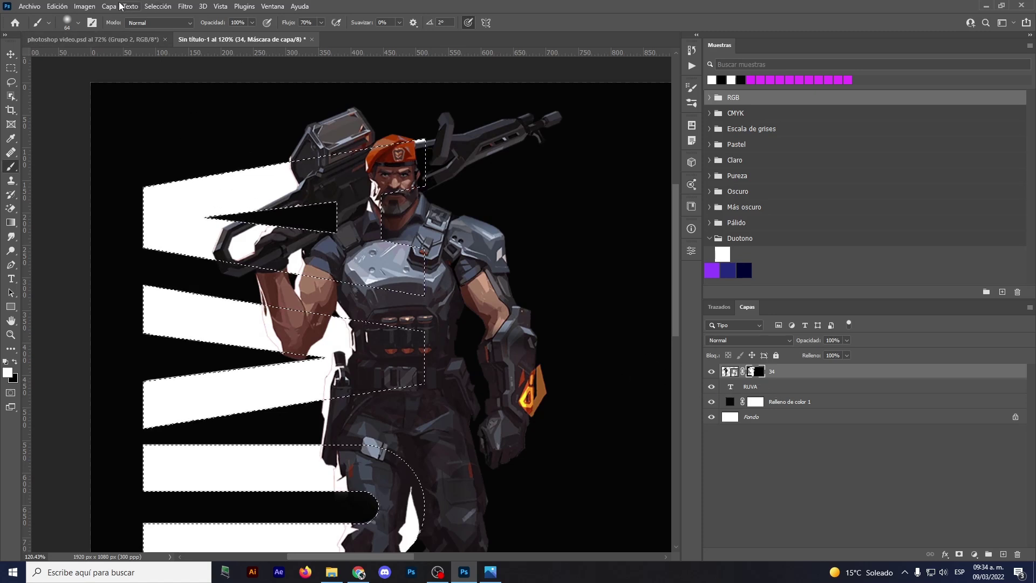
left_click(156, 6)
mouse_move(166, 169)
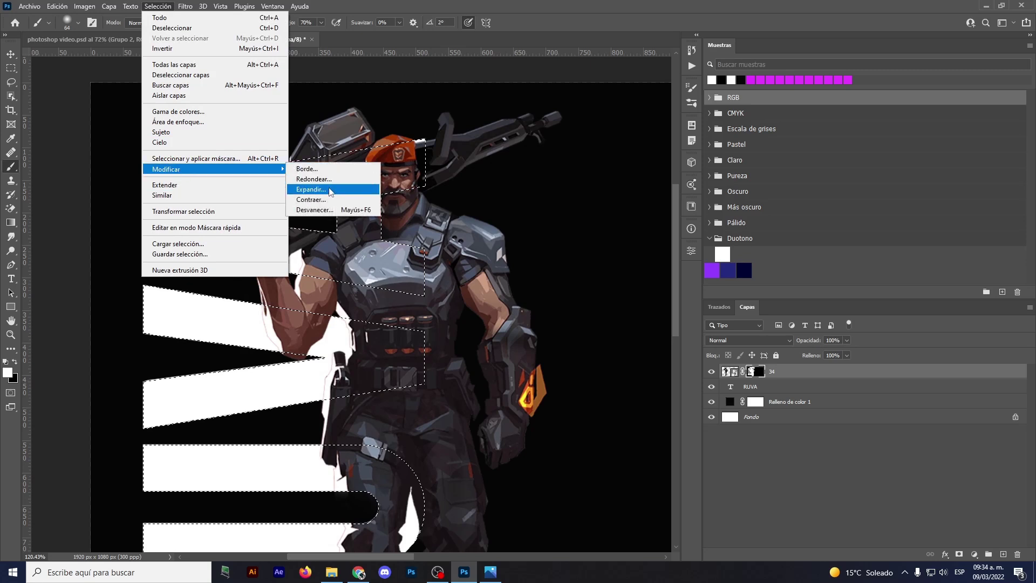
left_click(311, 189)
left_click(439, 204)
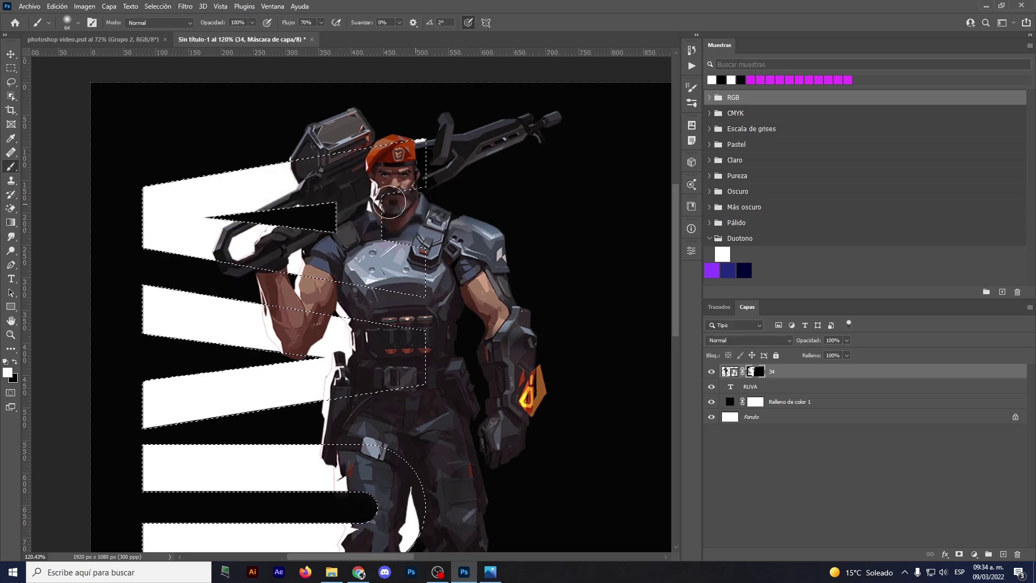
scroll(317, 196, "up", 5)
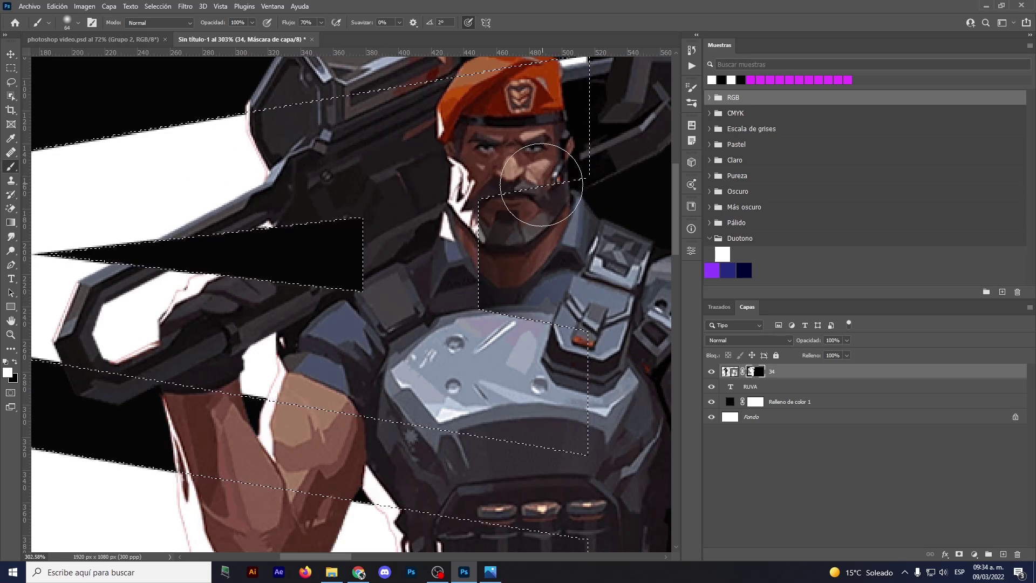
left_click_drag(565, 103, 549, 173)
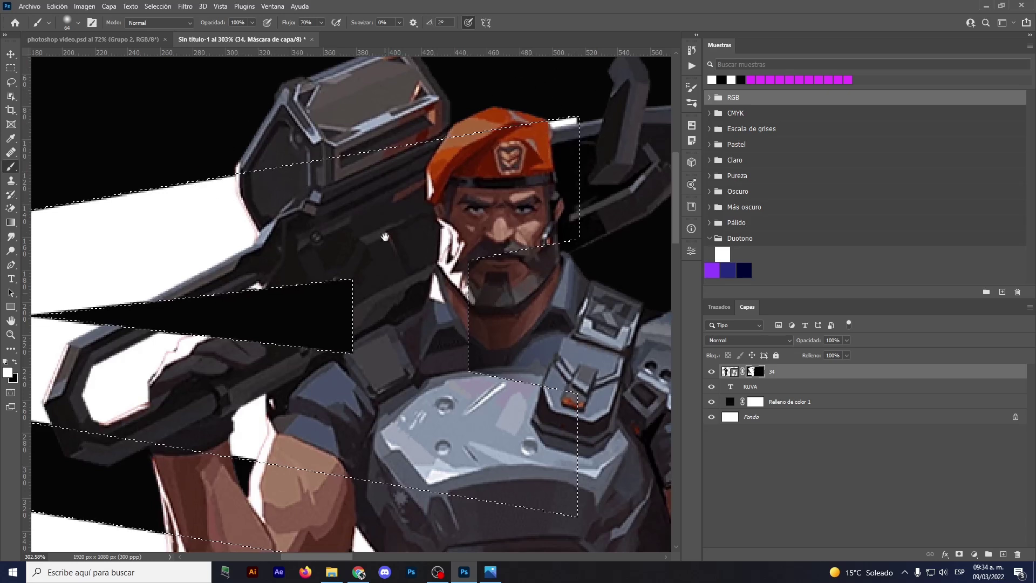
left_click_drag(224, 475, 241, 283)
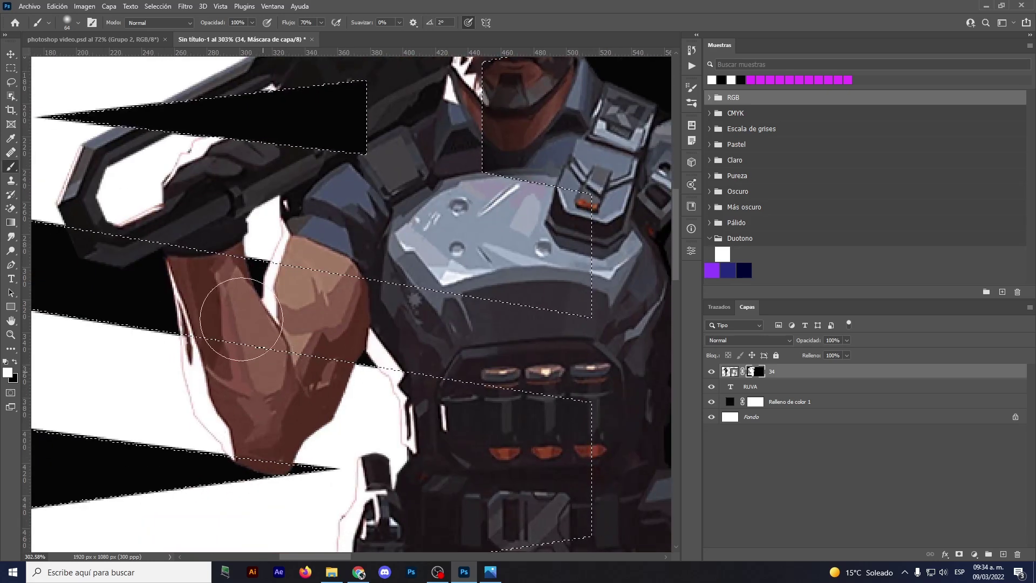
left_click_drag(405, 312, 399, 100)
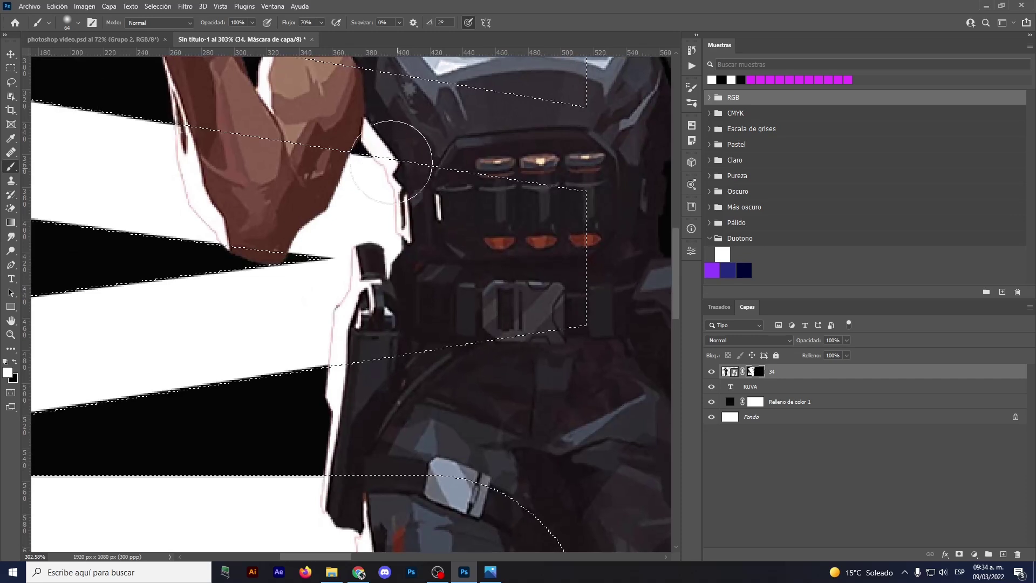
left_click_drag(348, 357, 386, 237)
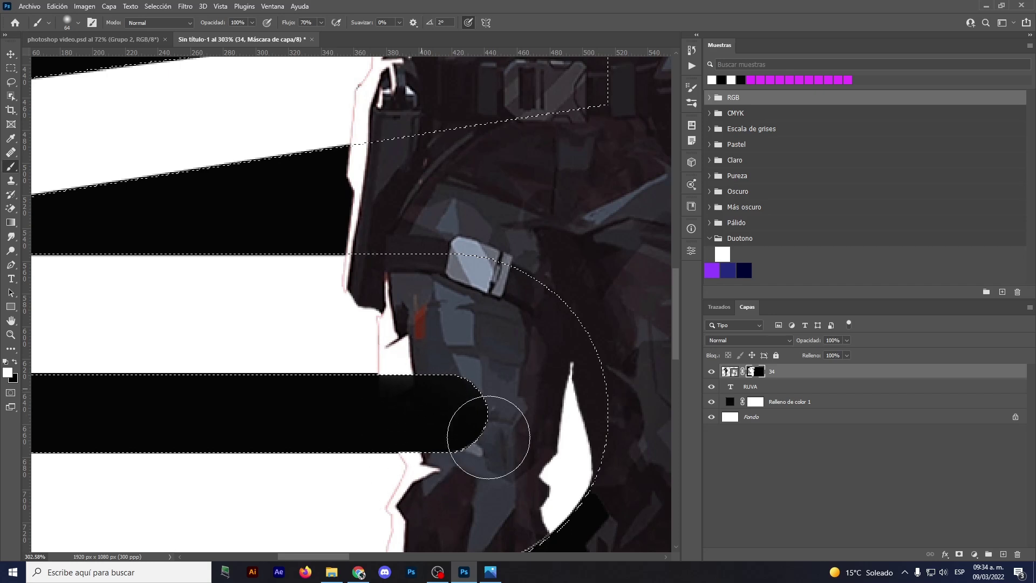
left_click_drag(481, 485, 527, 166)
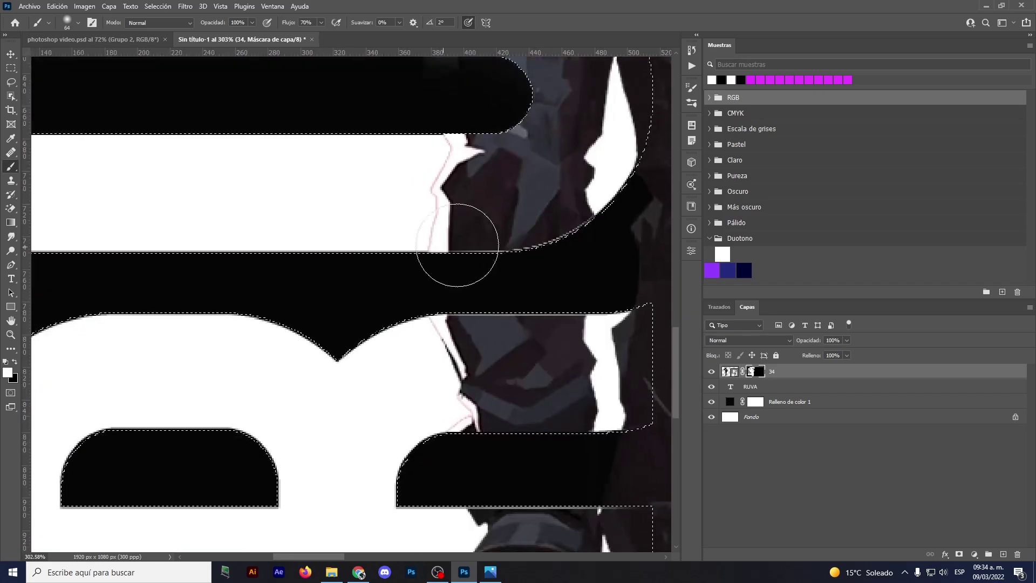
left_click_drag(569, 276, 474, 178)
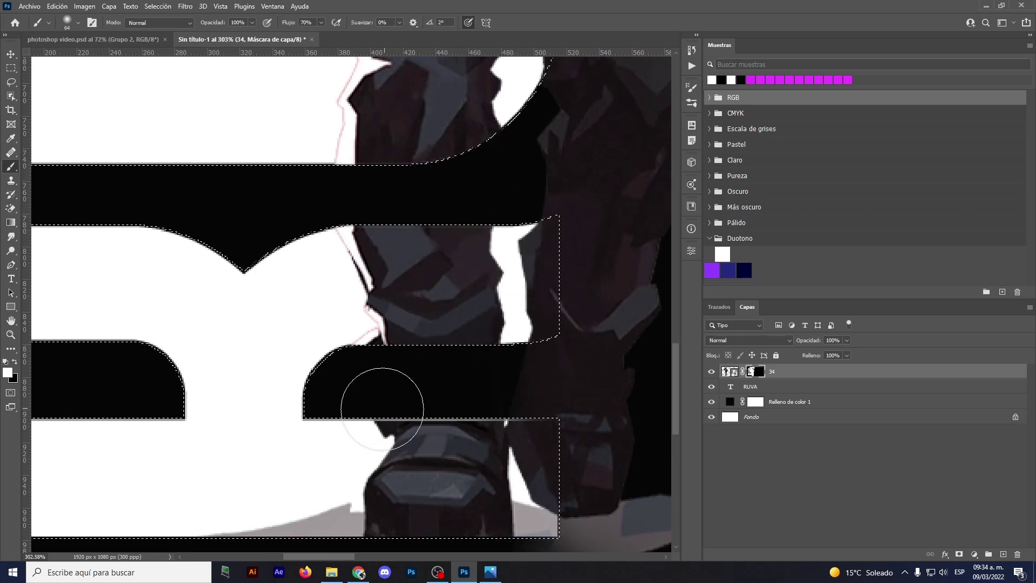
left_click_drag(517, 512, 528, 324)
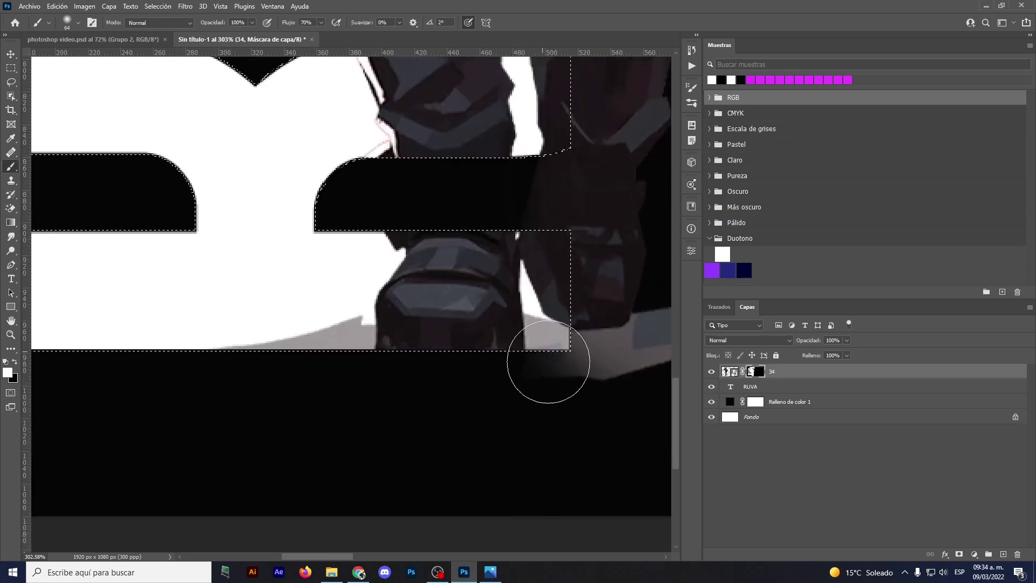
scroll(509, 185, "down", 5)
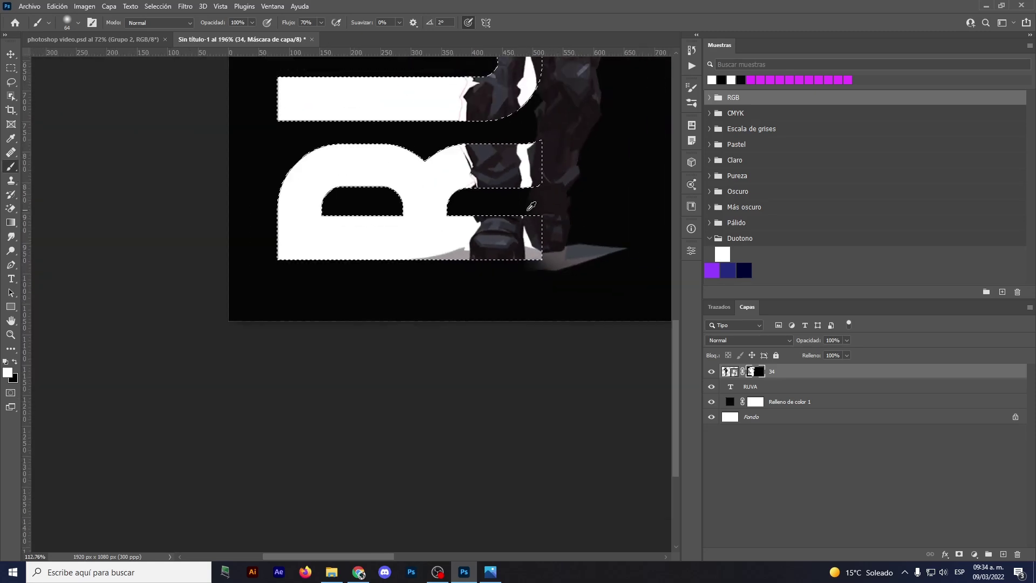
scroll(481, 313, "up", 2)
scroll(482, 313, "up", 5)
scroll(431, 243, "up", 2)
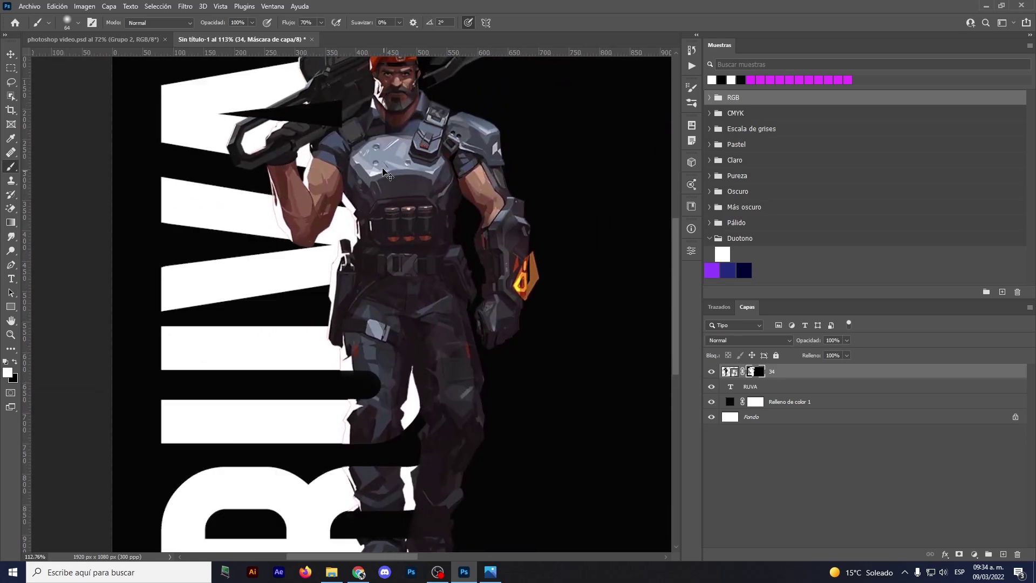
scroll(346, 102, "up", 3)
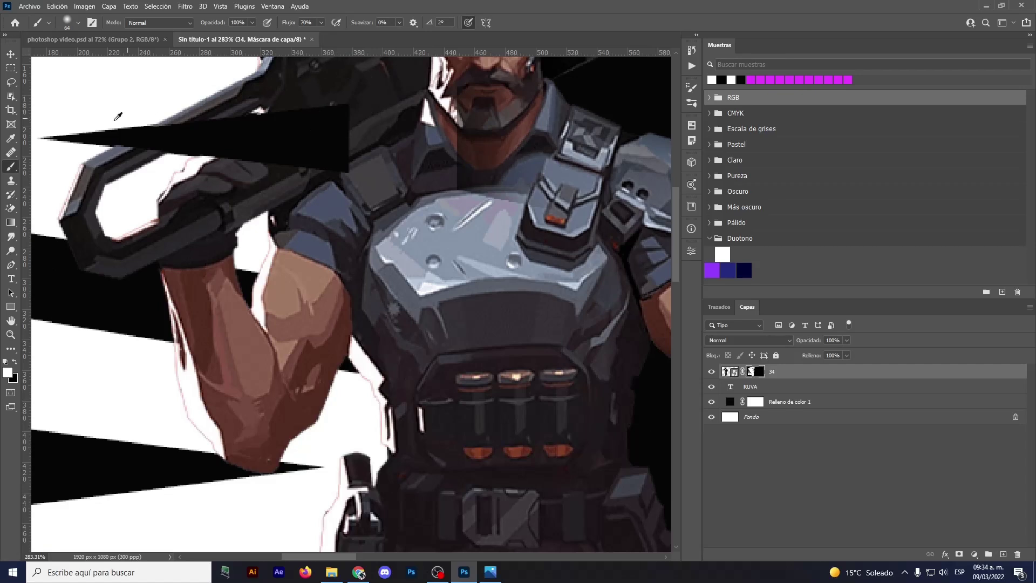
scroll(339, 125, "down", 4)
scroll(298, 195, "down", 2)
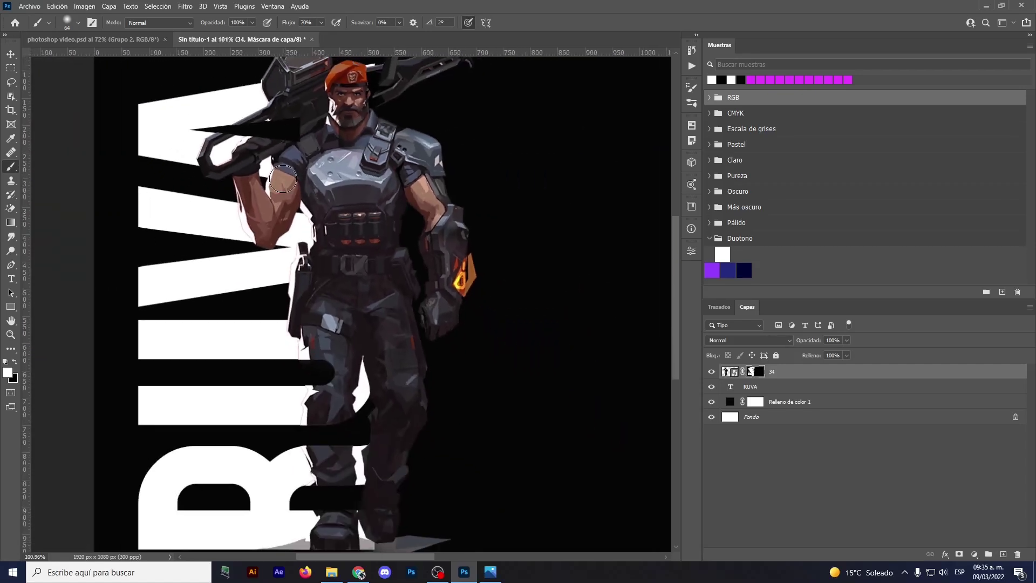
left_click_drag(336, 221, 367, 214)
scroll(367, 252, "up", 2)
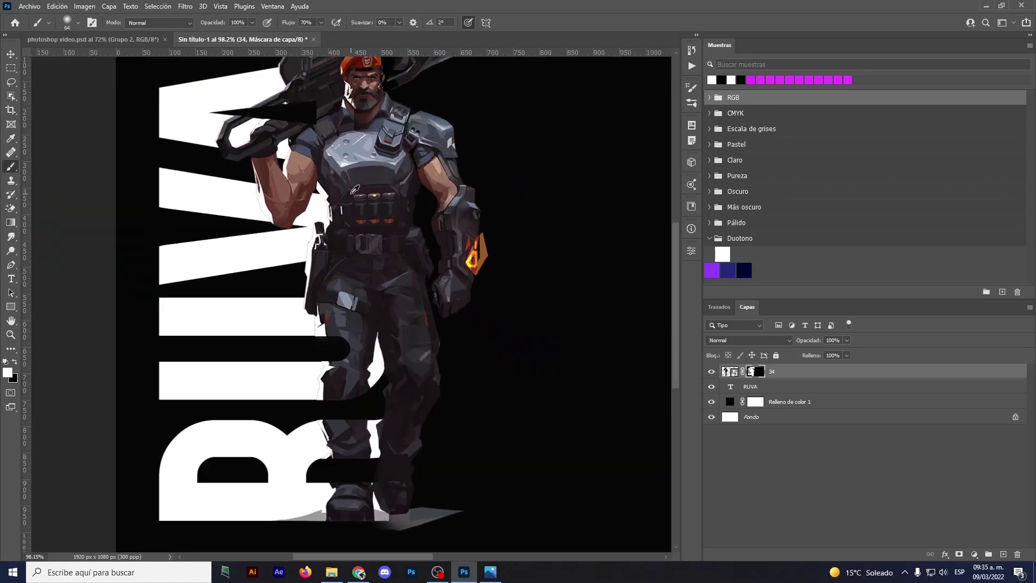
scroll(358, 205, "up", 2)
scroll(351, 223, "down", 1)
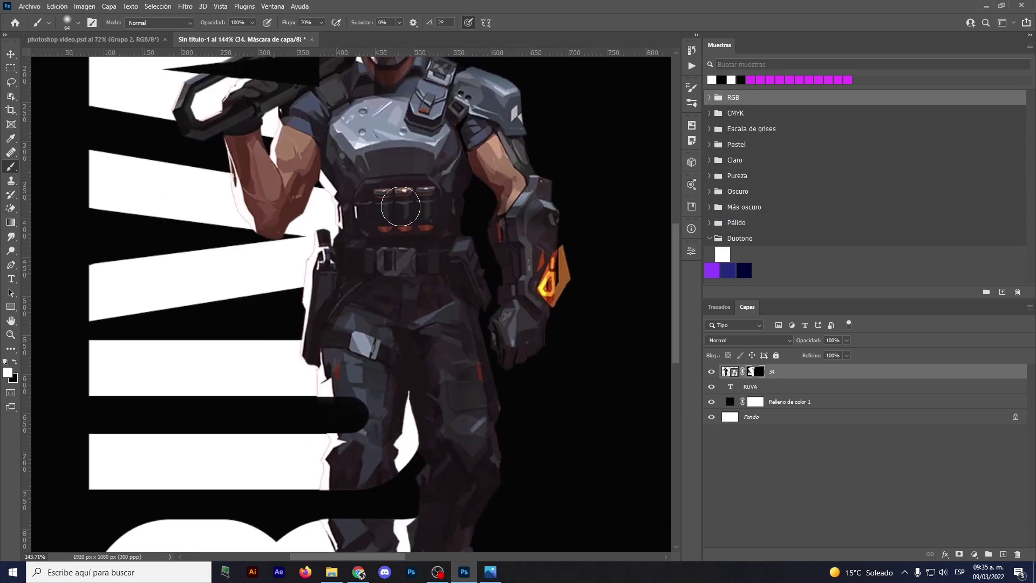
scroll(400, 206, "down", 2)
scroll(400, 206, "down", 1)
left_click_drag(420, 241, 392, 234)
scroll(352, 120, "up", 2, "alt")
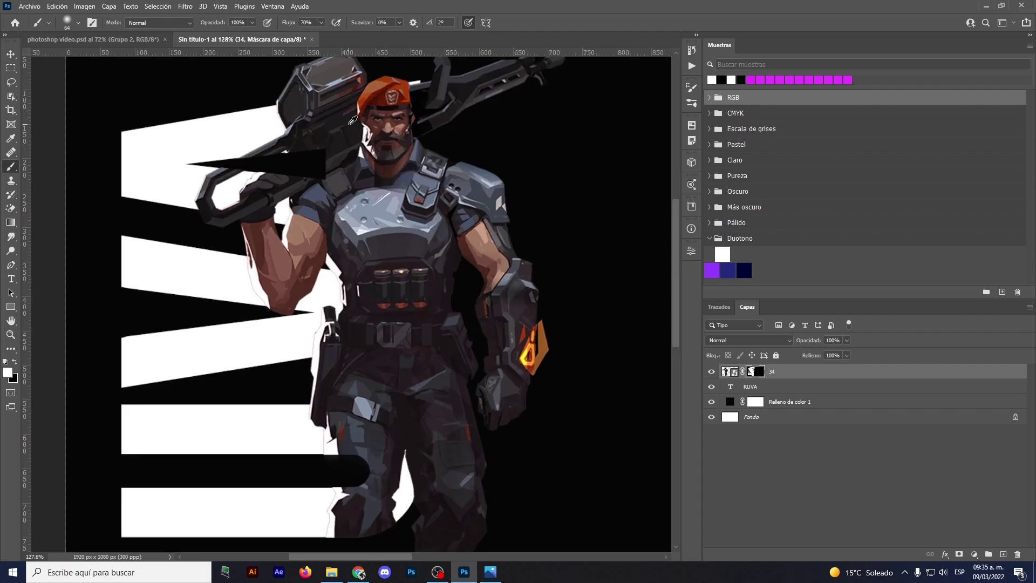
scroll(353, 140, "down", 3, "alt")
scroll(353, 161, "down", 1, "alt")
scroll(352, 179, "down", 1)
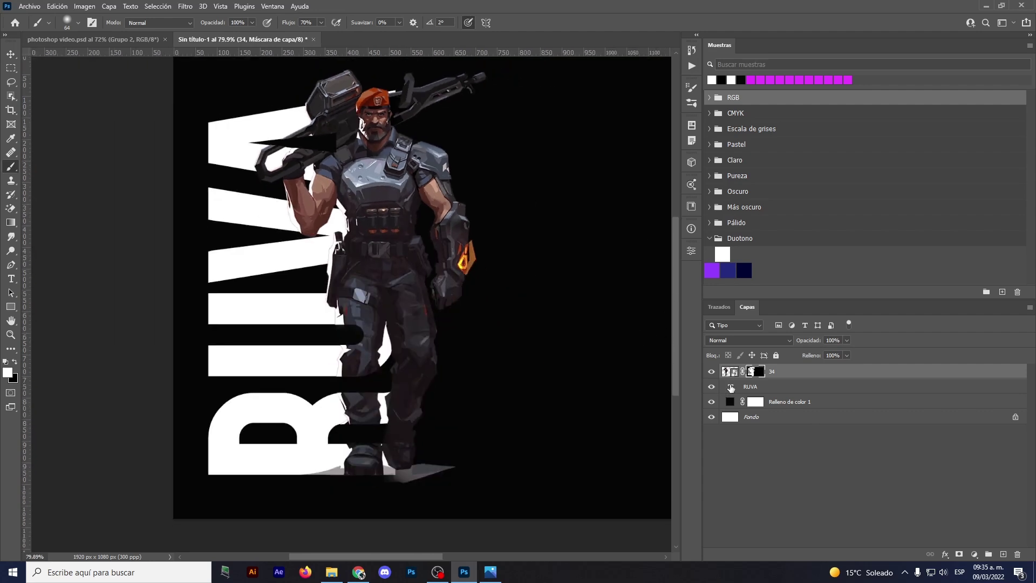
- Load the RUVA letters as a selection and invert it to cover everything else
left_click(731, 387, "ctrl")
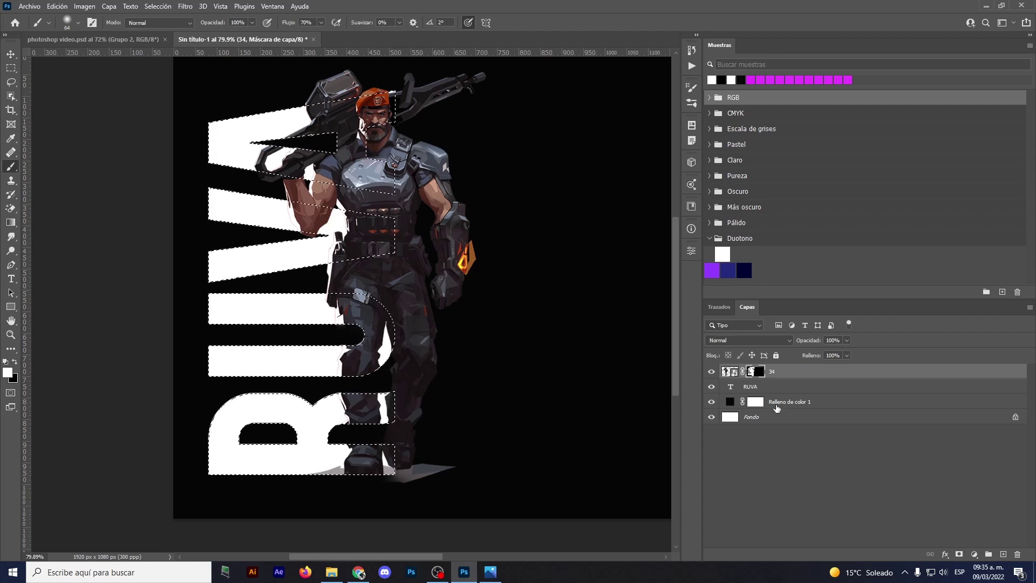
scroll(414, 187, "up", 3, "alt")
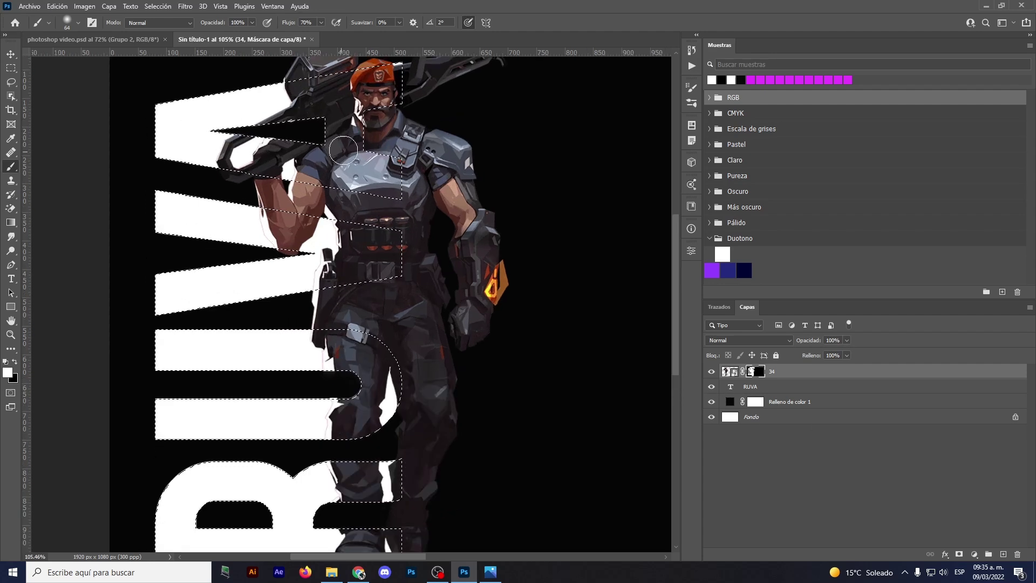
left_click_drag(374, 178, 374, 247)
left_click(158, 6)
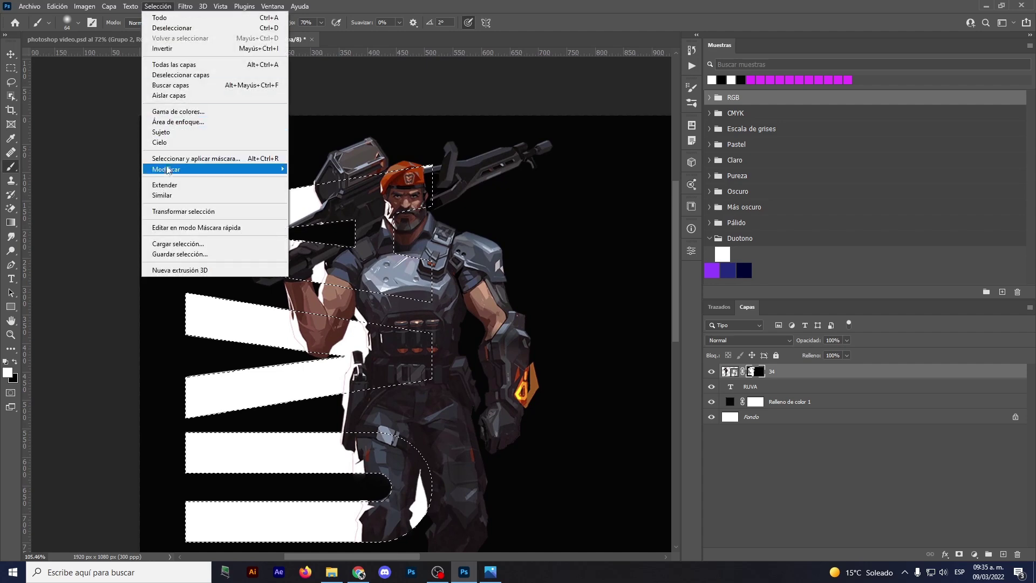
left_click(162, 49)
scroll(407, 148, "up", 4, "alt")
scroll(350, 171, "up", 2, "alt")
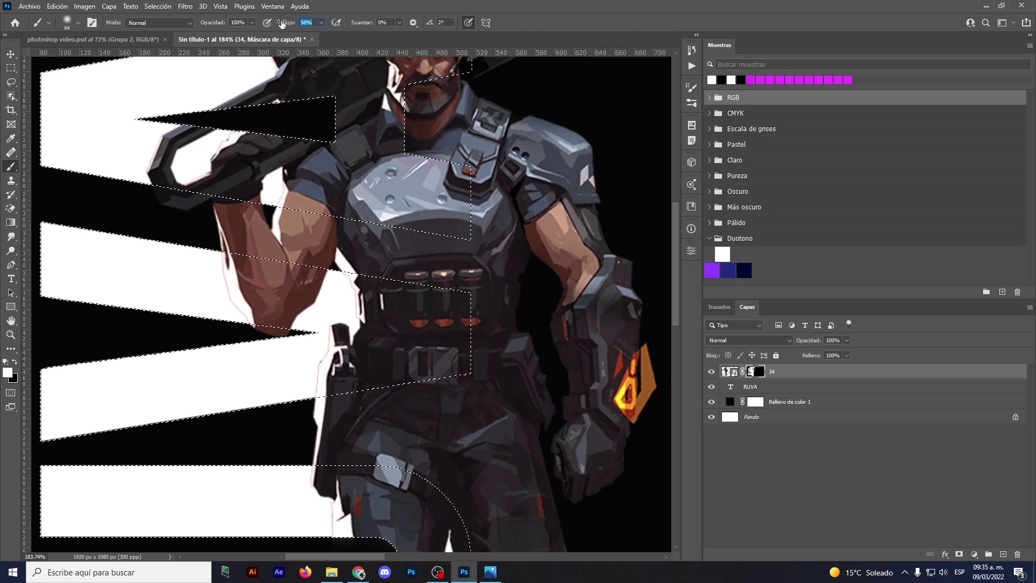
- At 59% brush flow, paint black on the mask along the arm's edge and beside the holster
key("Return")
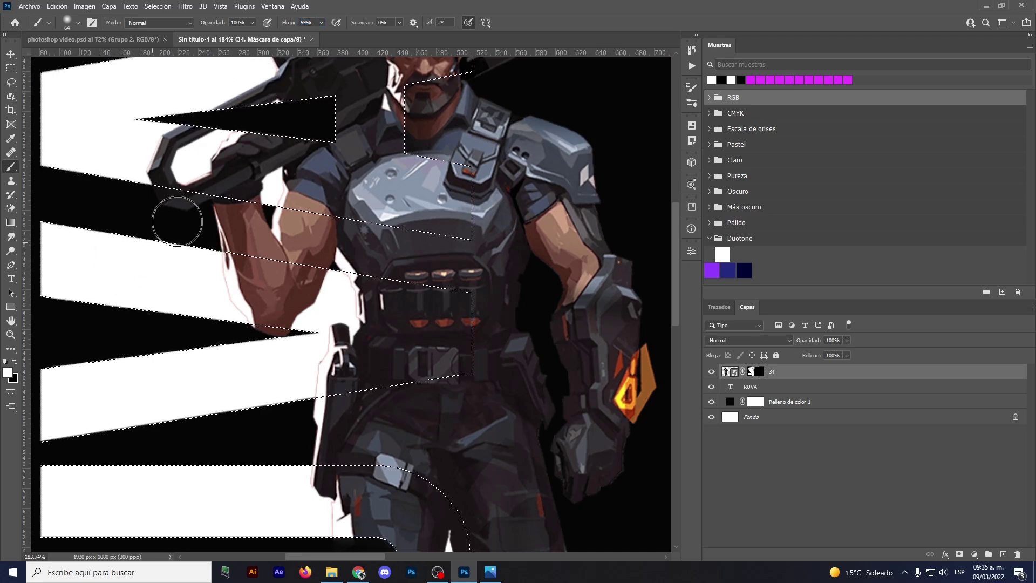
left_click(15, 362)
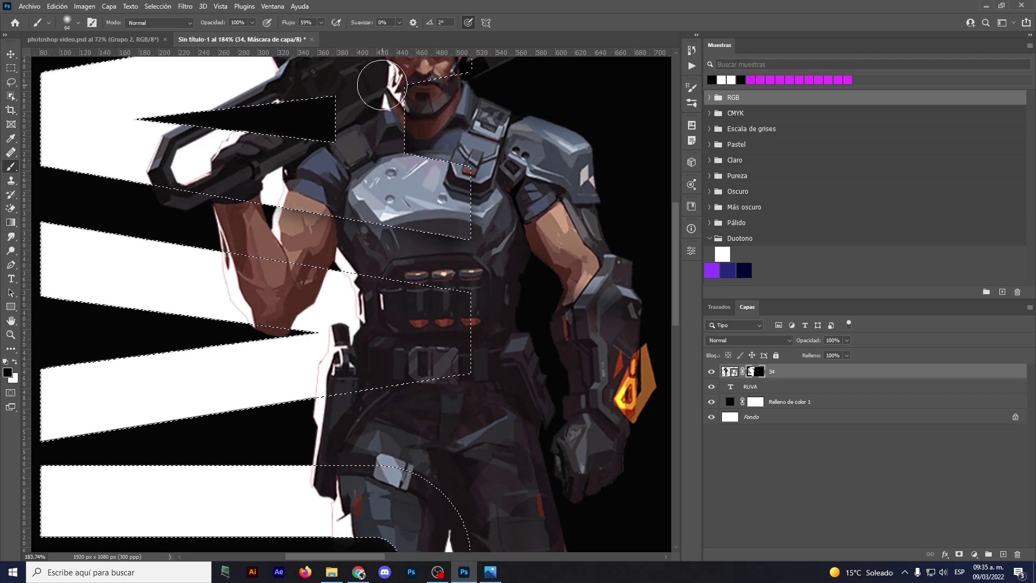
scroll(410, 116, "up", 3)
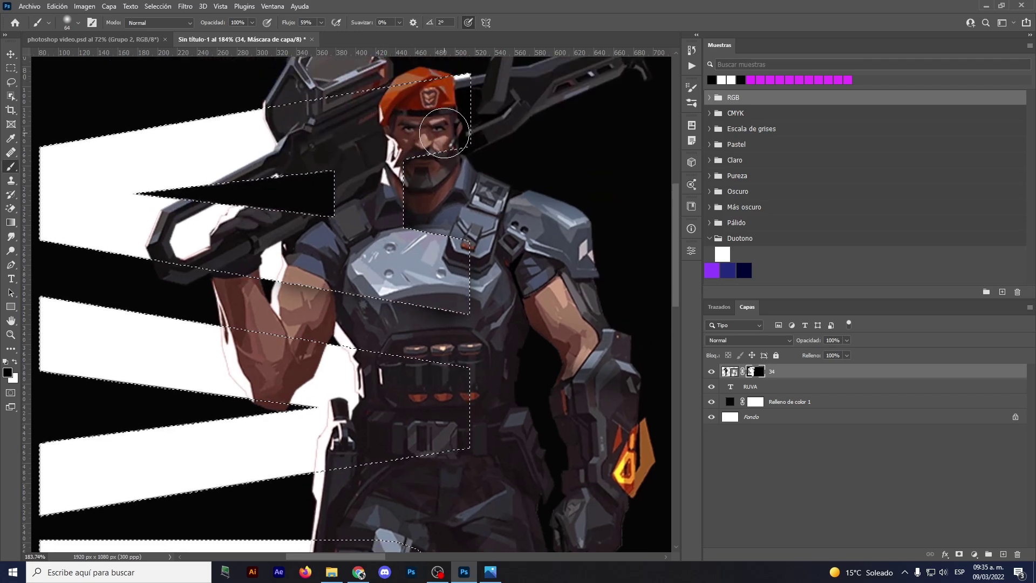
scroll(378, 162, "down", 1)
scroll(256, 220, "down", 3)
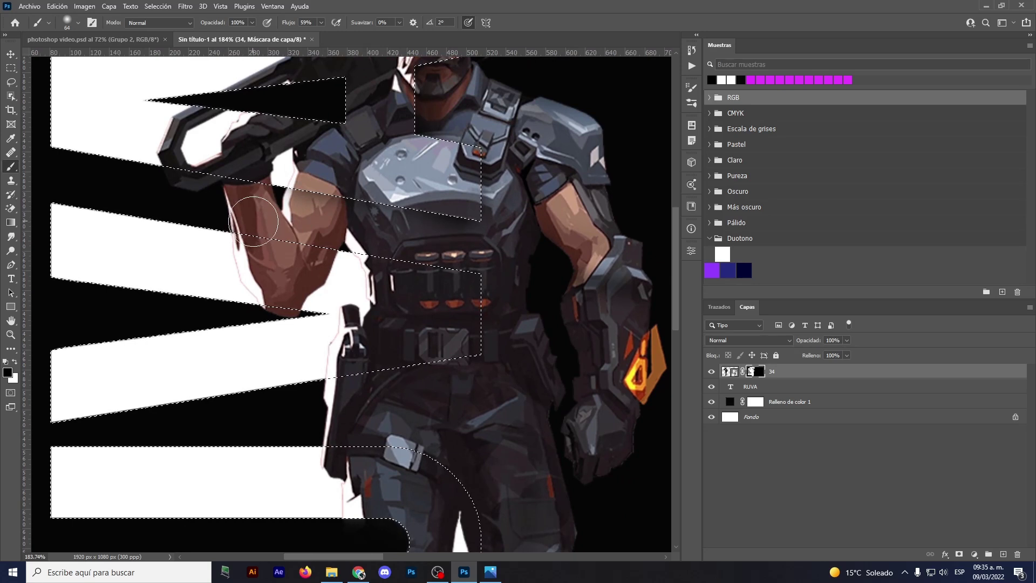
left_click_drag(240, 248, 358, 276)
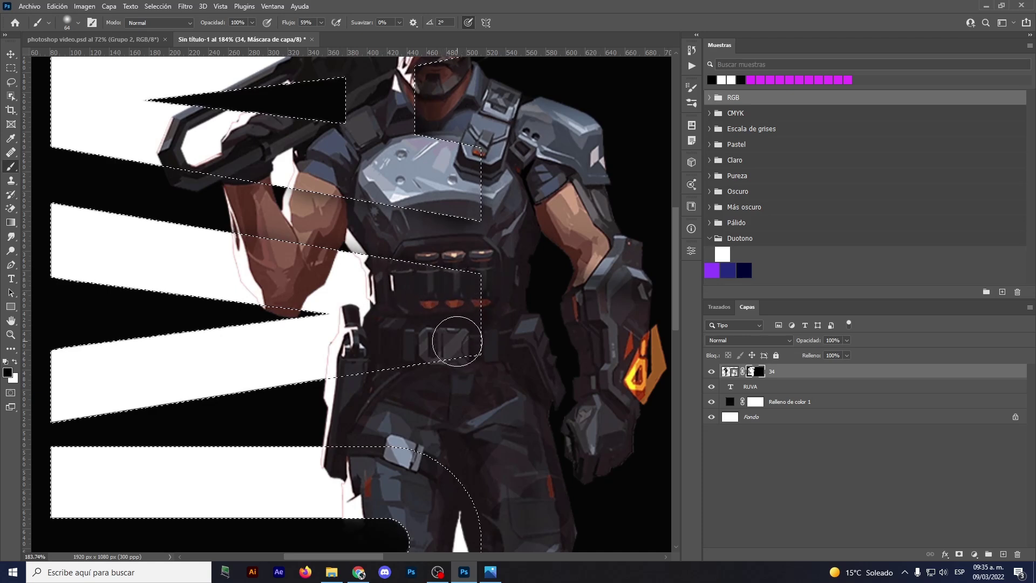
left_click_drag(393, 352, 340, 367)
scroll(340, 367, "down", 1)
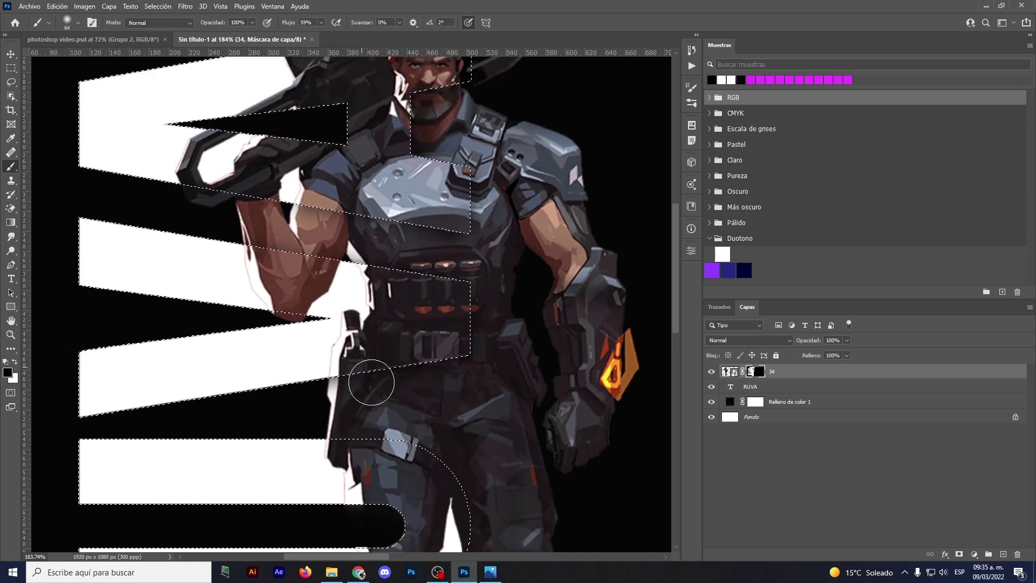
scroll(346, 345, "down", 5)
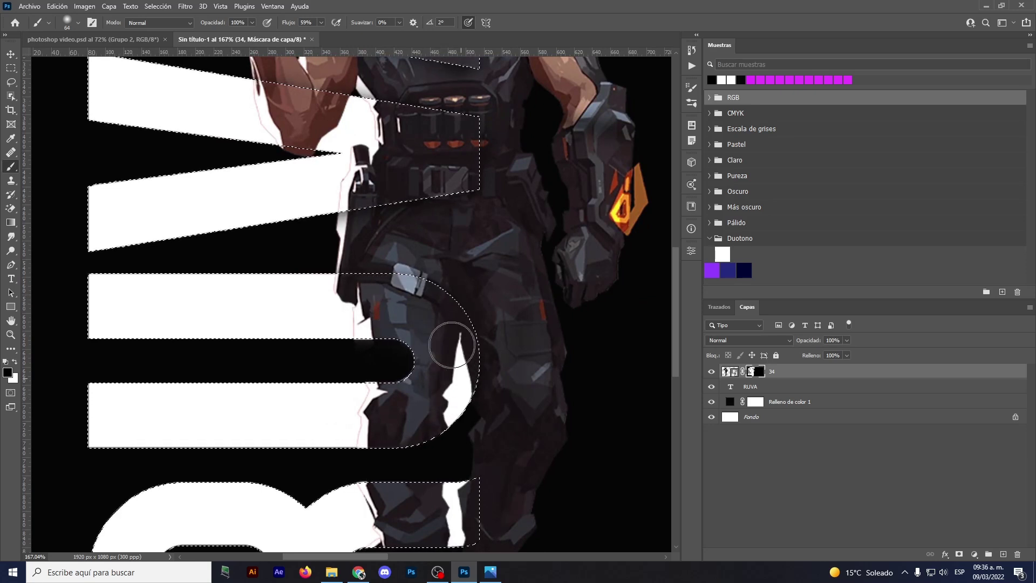
scroll(378, 284, "down", 5)
scroll(378, 285, "down", 4)
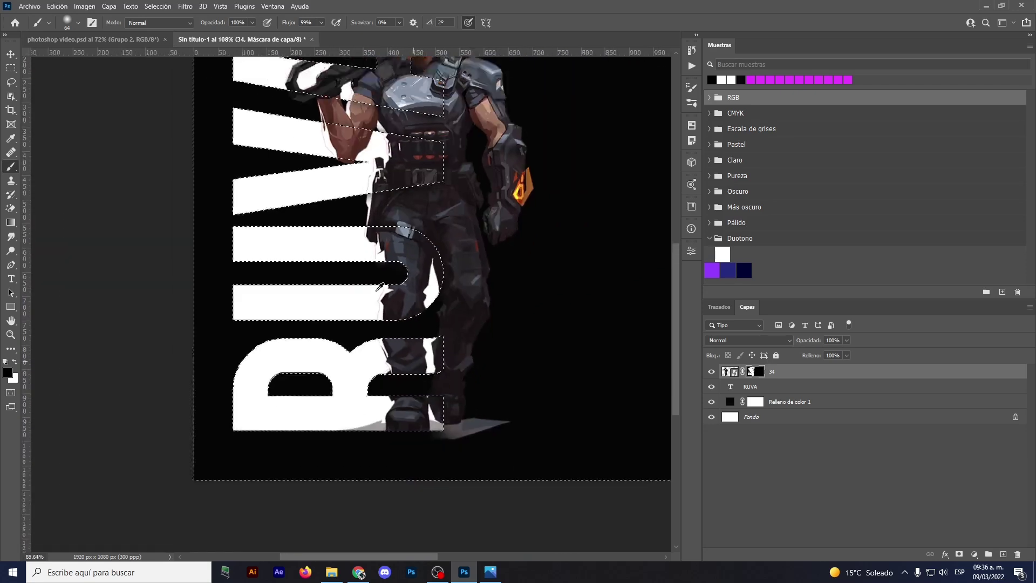
scroll(415, 264, "down", 3)
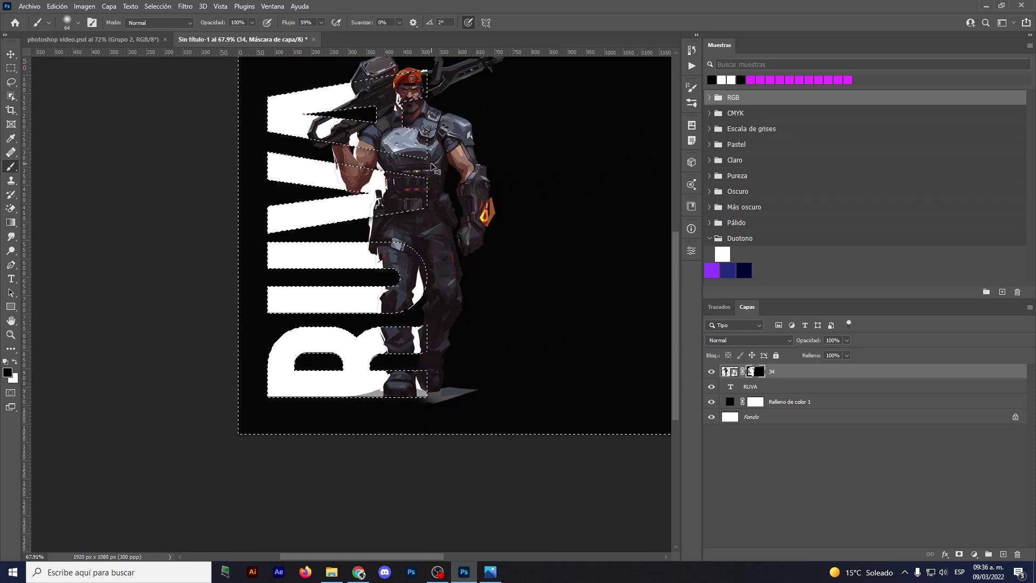
- Deselect with Ctrl+D, then zoom and pan around the soldier's torso and chest plate
key("ctrl+d")
scroll(469, 171, "up", 1)
scroll(464, 183, "up", 1)
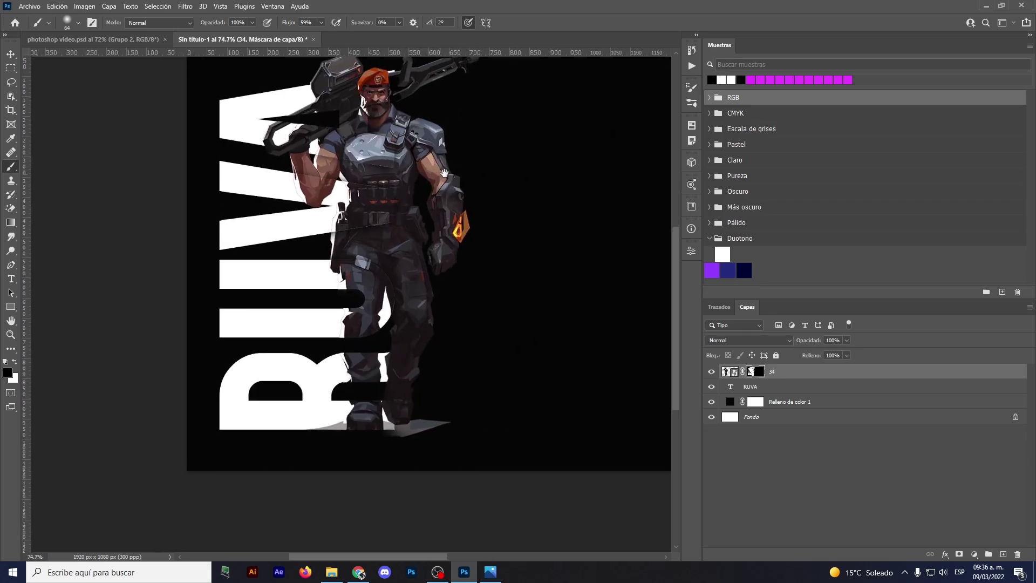
scroll(448, 221, "up", 1)
scroll(429, 253, "up", 2)
scroll(422, 266, "down", 2)
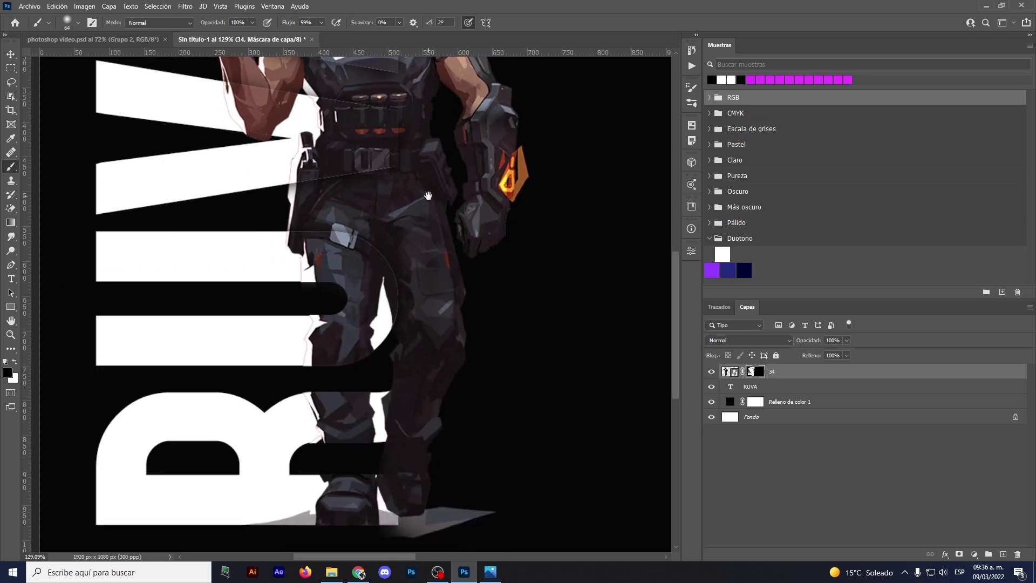
scroll(426, 246, "down", 1)
left_click_drag(418, 176, 347, 222)
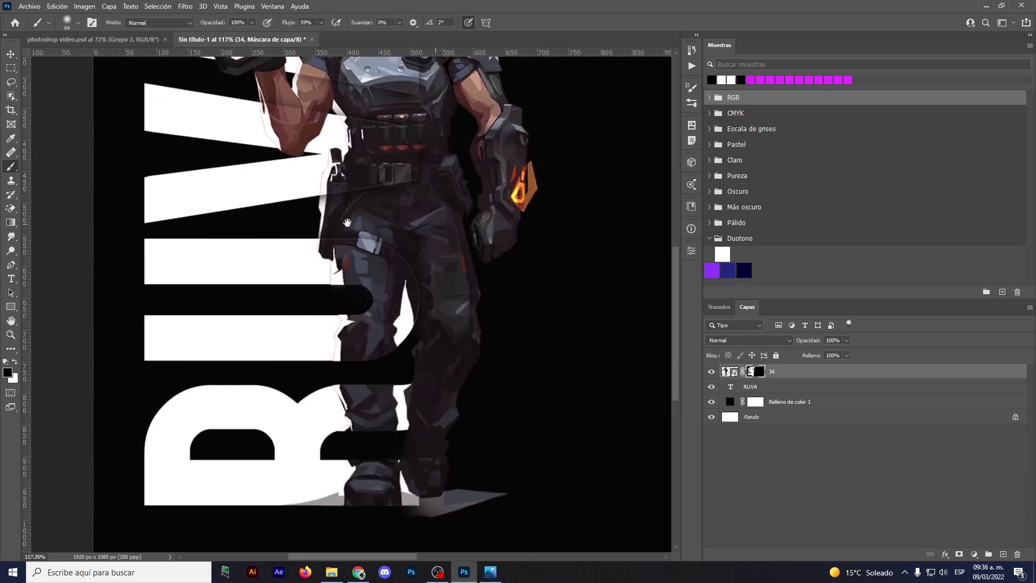
scroll(431, 263, "down", 1)
scroll(392, 227, "down", 1)
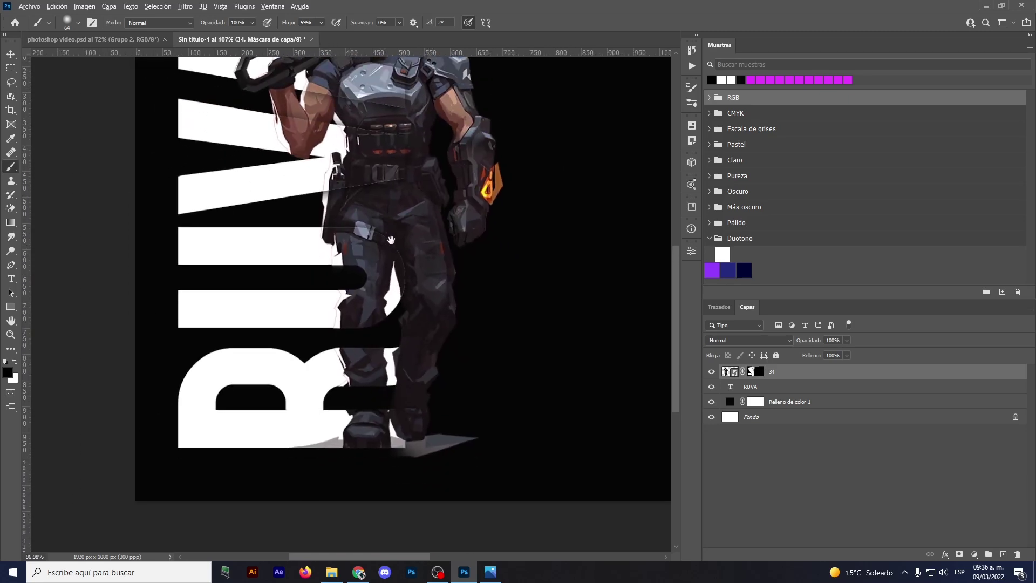
scroll(393, 205, "up", 2)
scroll(393, 173, "up", 2)
scroll(392, 158, "up", 11)
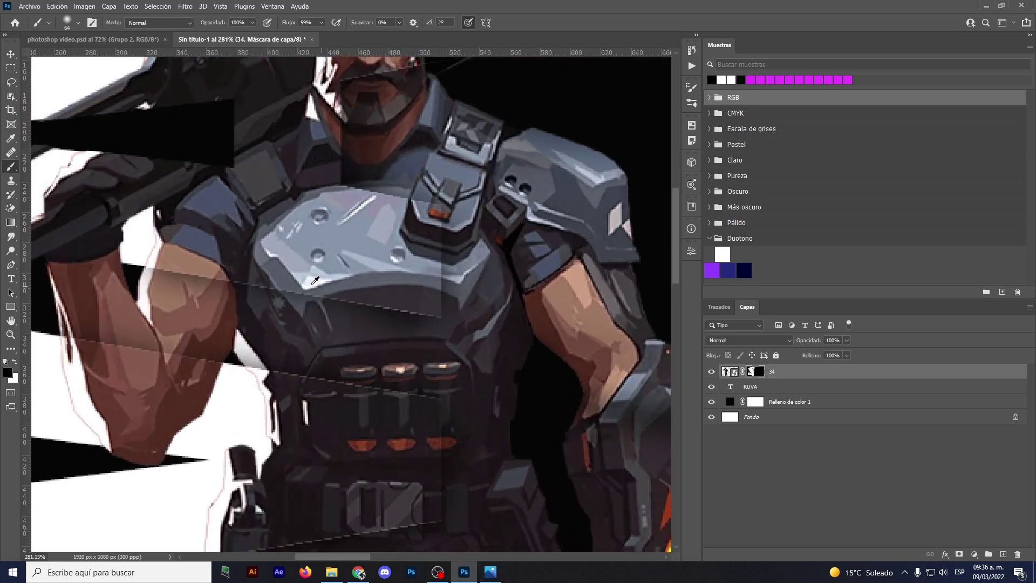
scroll(315, 280, "down", 10)
scroll(351, 286, "up", 5)
scroll(372, 291, "up", 5)
scroll(382, 294, "up", 4)
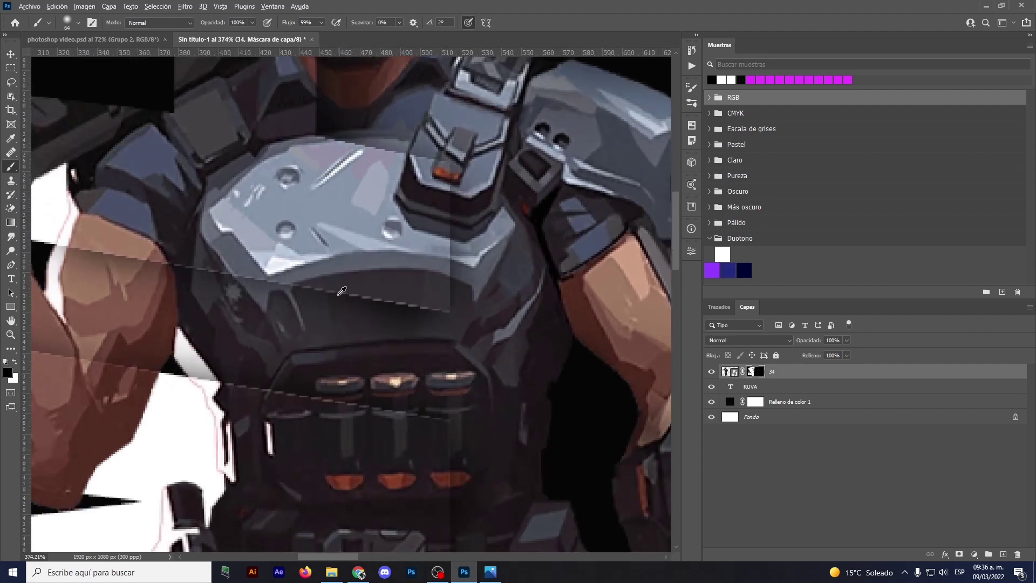
scroll(340, 293, "down", 10)
scroll(324, 298, "up", 3)
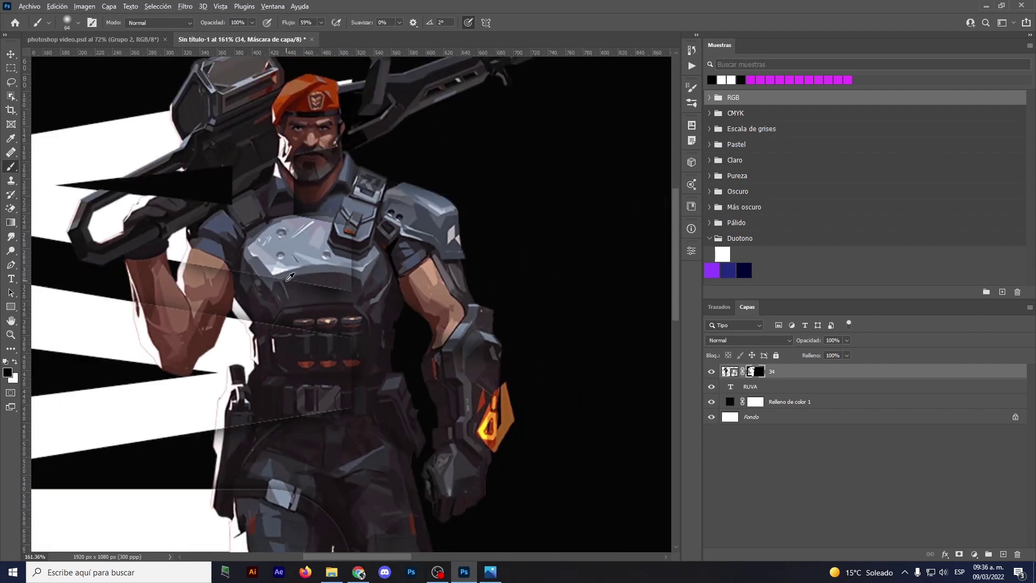
- Make the RUVA layer active, load its letters as a selection and expand it by 1 px
left_click_drag(732, 389, 721, 386)
left_click(733, 390)
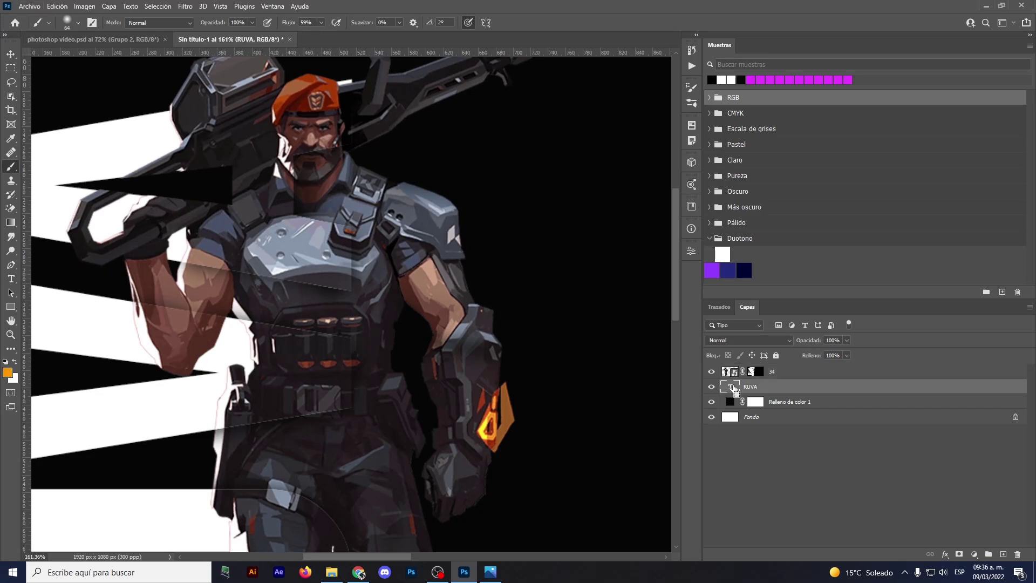
left_click(735, 391, "ctrl")
left_click(161, 6)
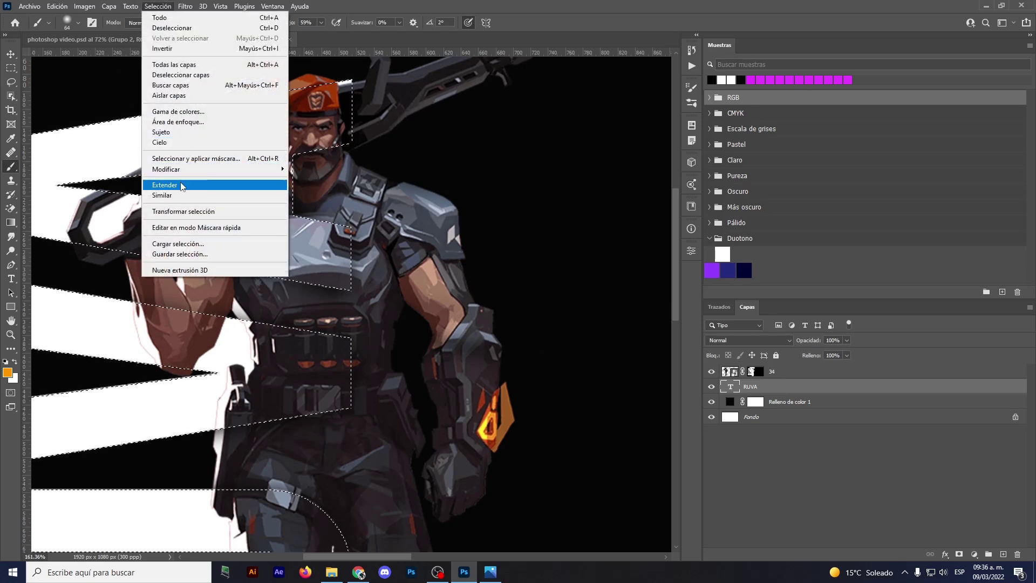
left_click(318, 190)
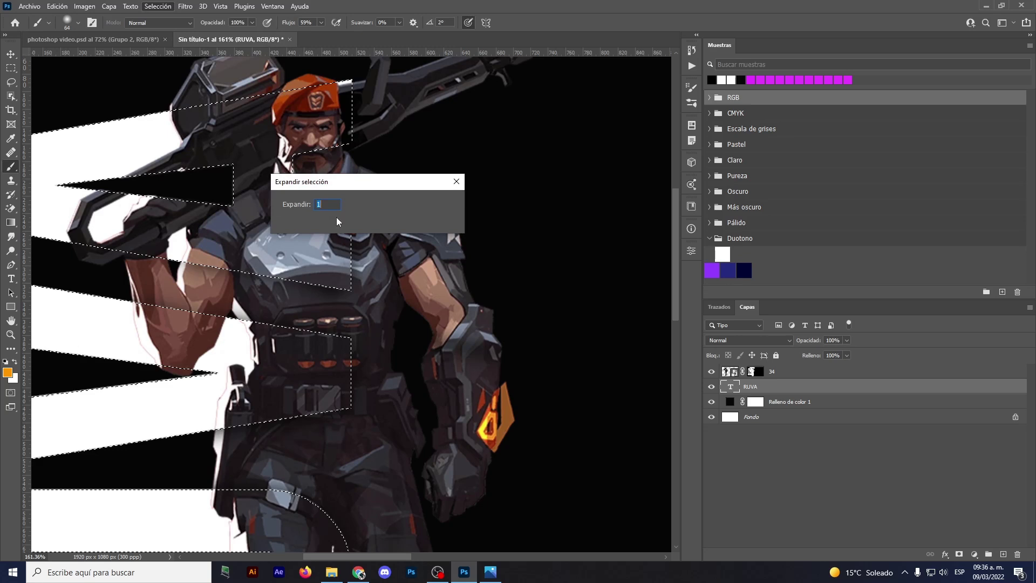
left_click(439, 208)
- Reset colours to black and white and make white the painting colour
left_click(6, 362)
left_click(15, 362)
scroll(257, 282, "up", 3)
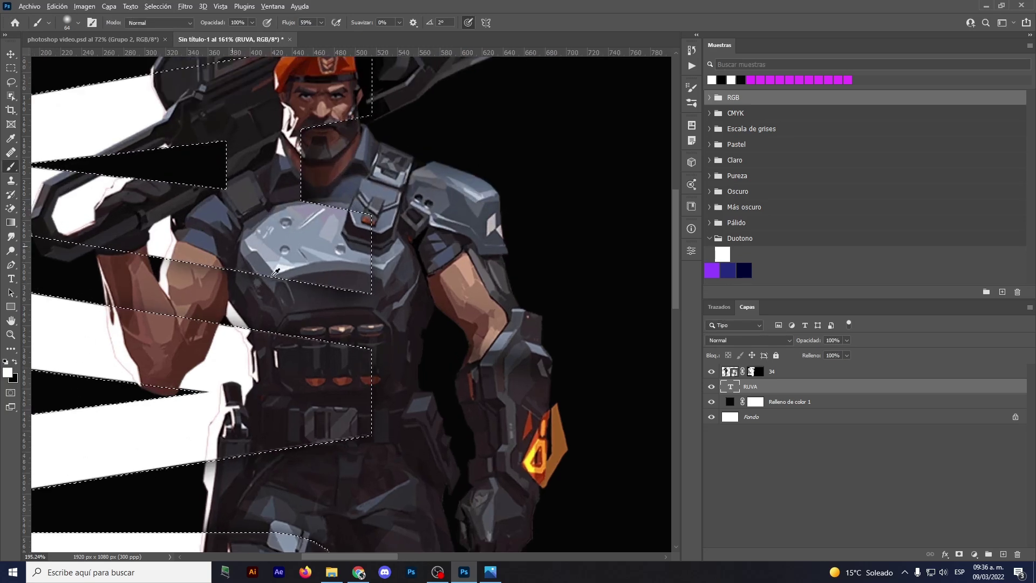
scroll(257, 281, "up", 2)
left_click(759, 371)
key("x")
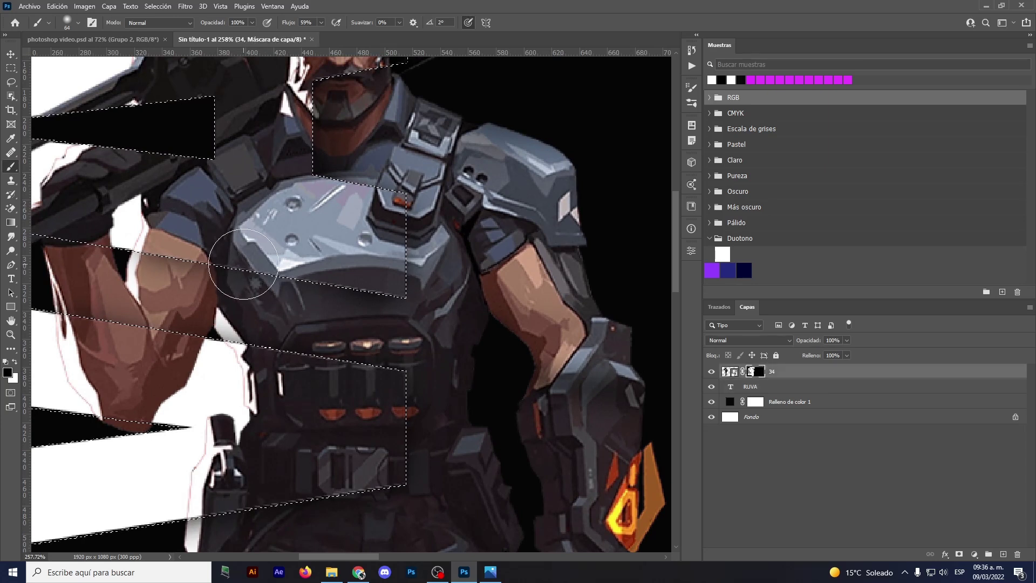
key("x")
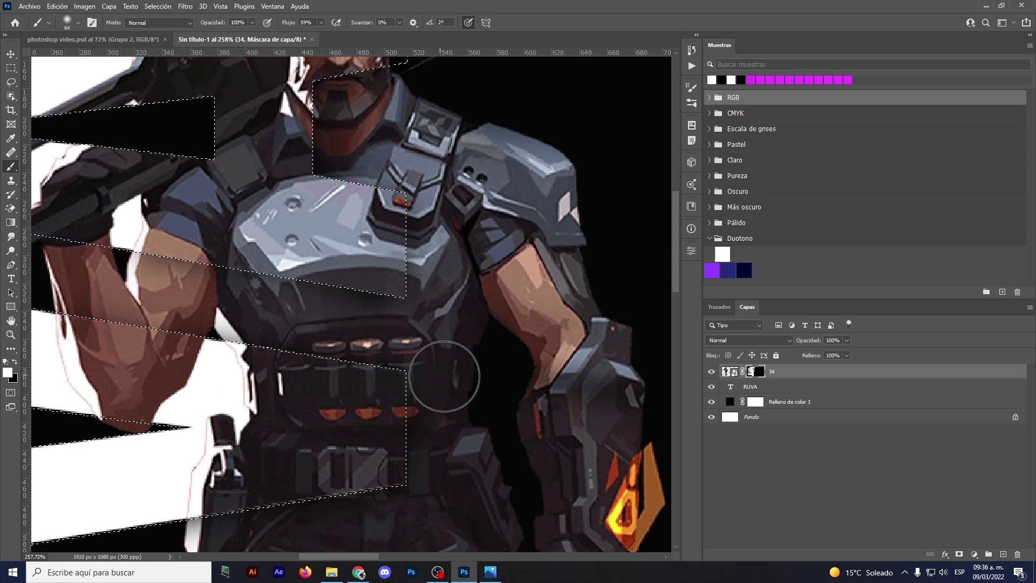
scroll(374, 377, "down", 5)
scroll(435, 313, "left", 2)
scroll(205, 349, "down", 5)
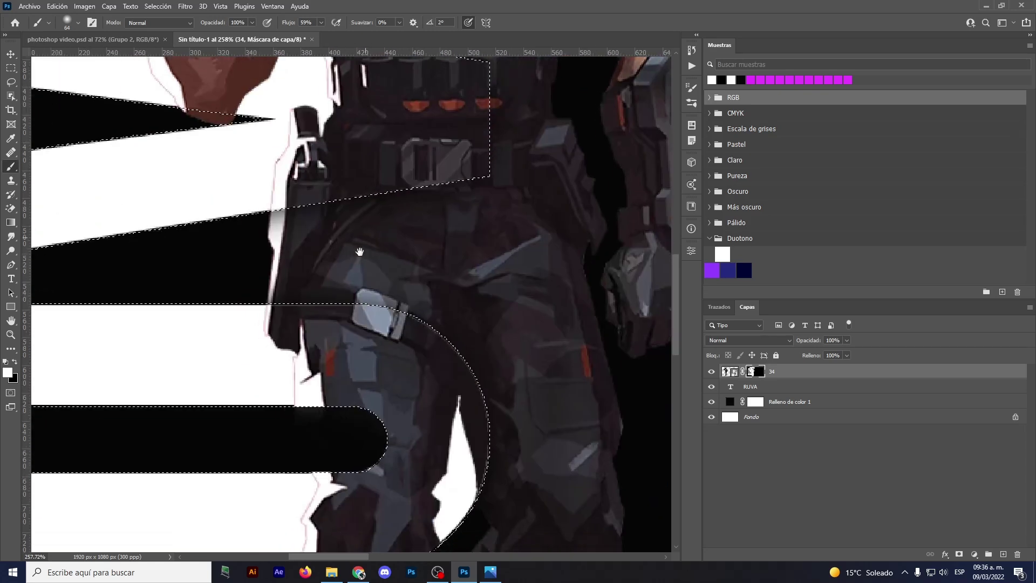
left_click_drag(497, 490, 556, 209)
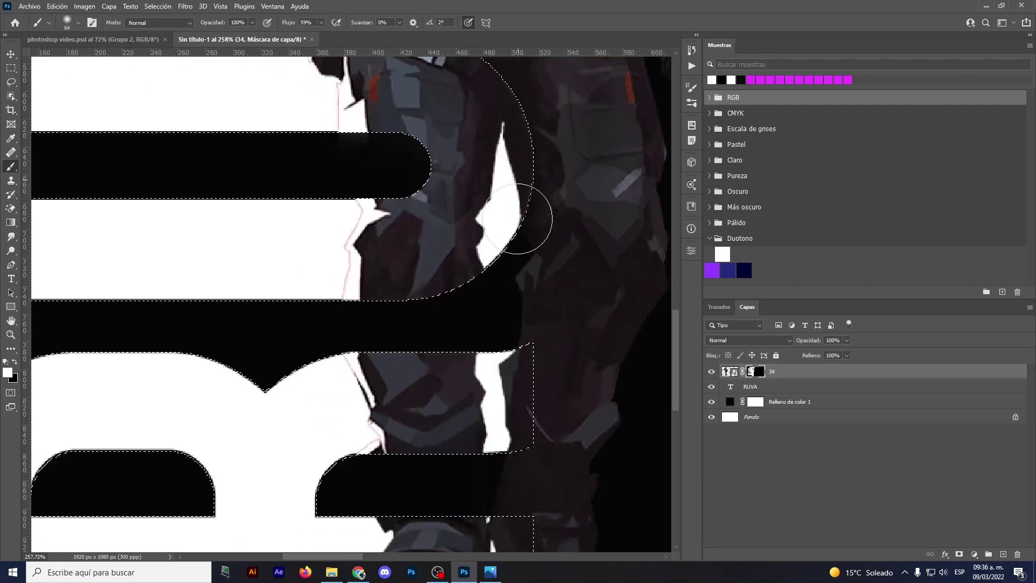
scroll(408, 243, "down", 5)
key("ctrl+d")
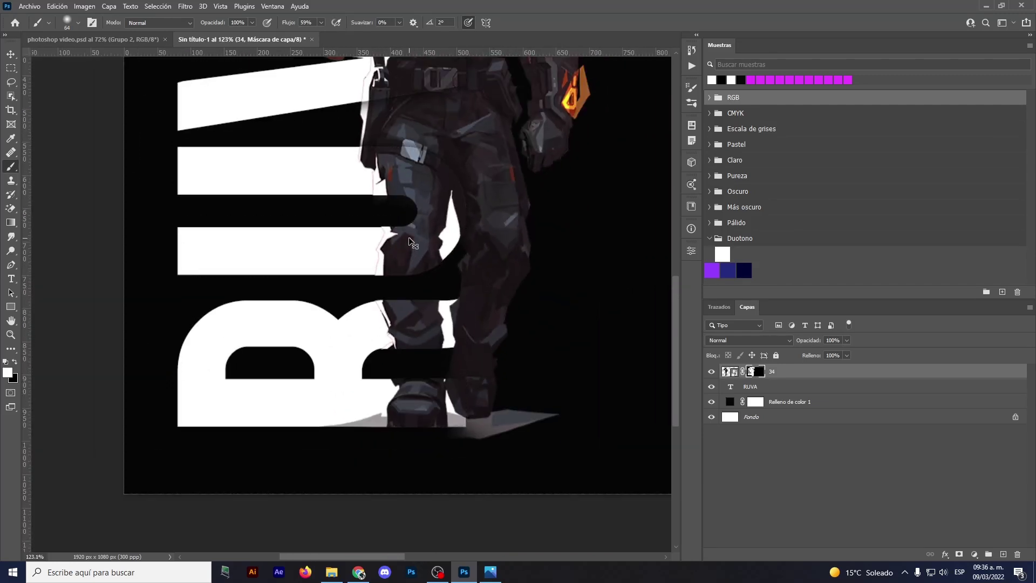
scroll(408, 243, "down", 1)
mouse_move(464, 129)
left_mouse_down()
mouse_move(418, 254)
mouse_move(433, 282)
left_mouse_up()
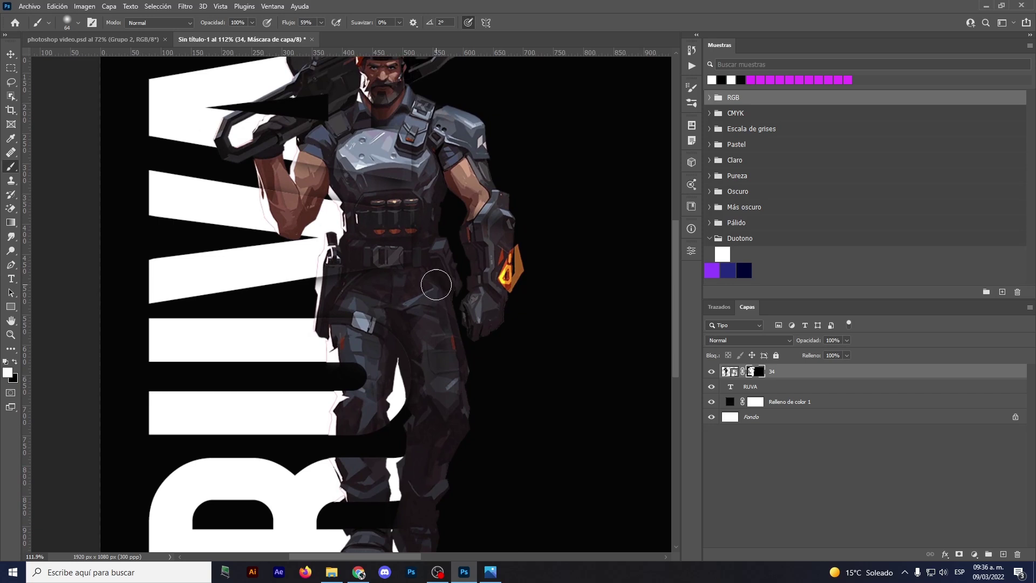
scroll(426, 275, "down", 2)
scroll(411, 266, "down", 1)
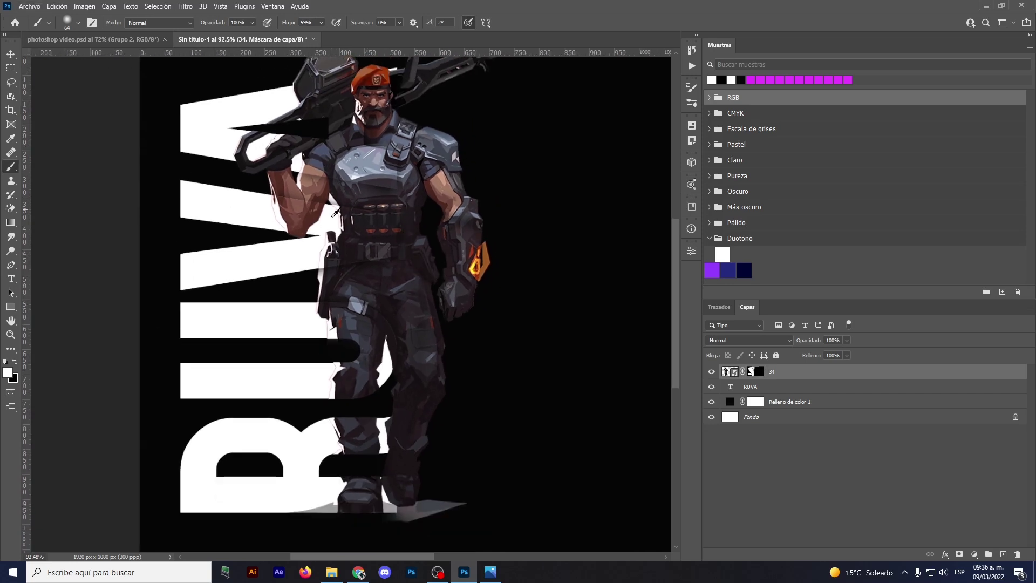
scroll(345, 222, "right", 1)
scroll(350, 224, "down", 1)
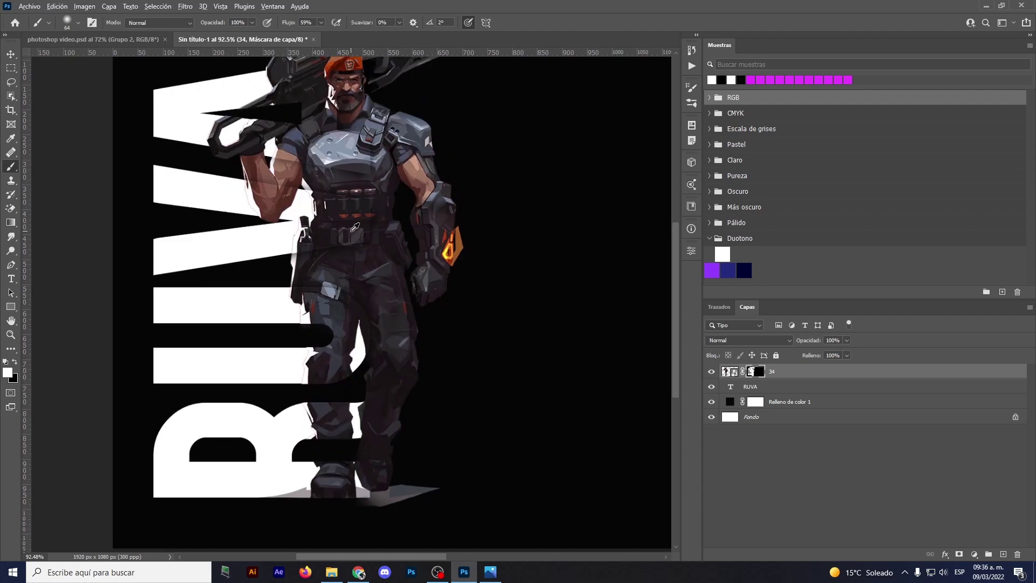
scroll(355, 227, "down", 1)
scroll(346, 210, "down", 1)
scroll(337, 196, "up", 1)
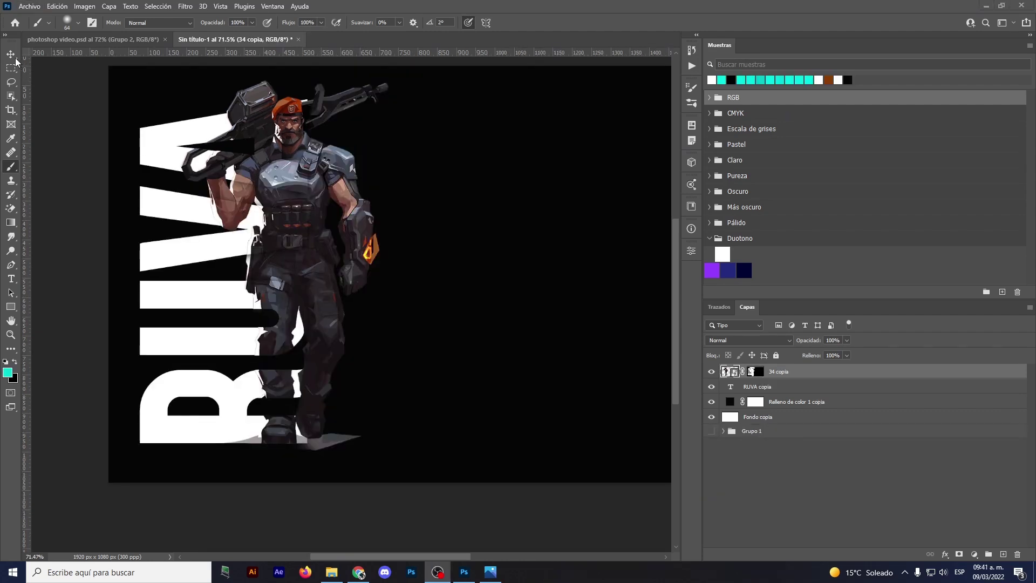
- Select the Move tool and zoom in and out to review the whole banner
left_click(15, 59)
scroll(268, 183, "up", 1)
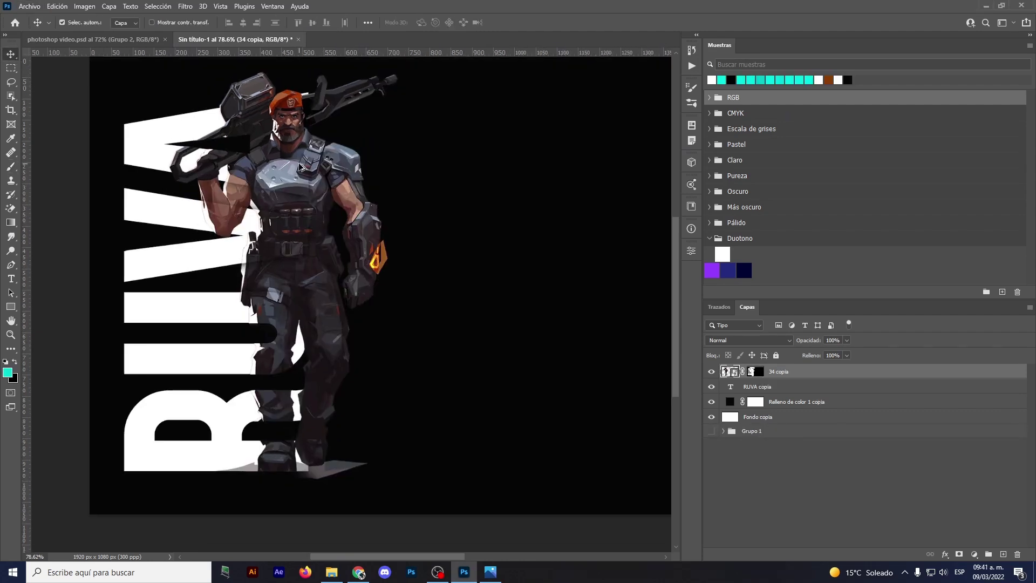
scroll(270, 186, "up", 1)
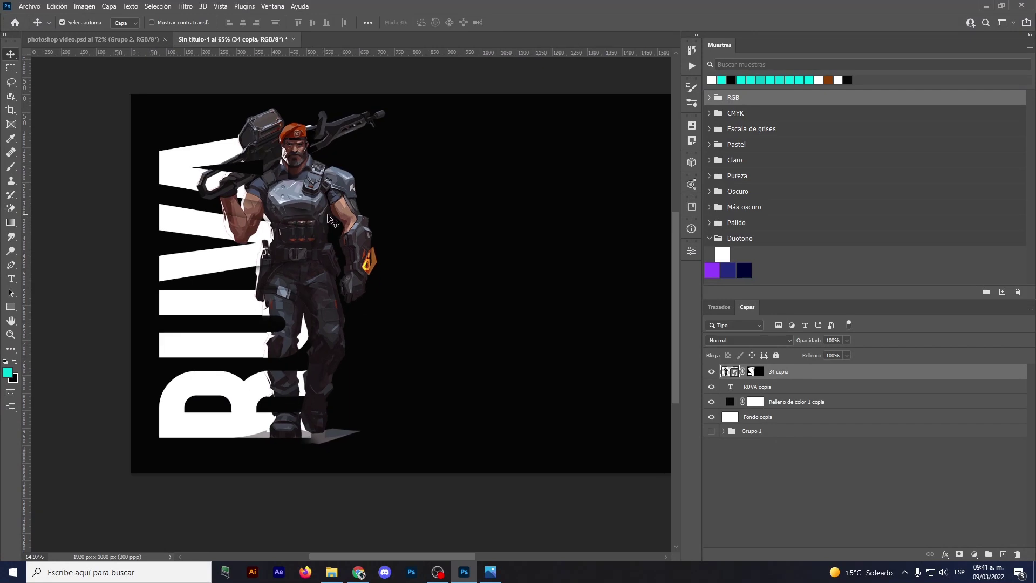
scroll(378, 227, "down", 1)
scroll(269, 224, "up", 1)
scroll(273, 221, "down", 1)
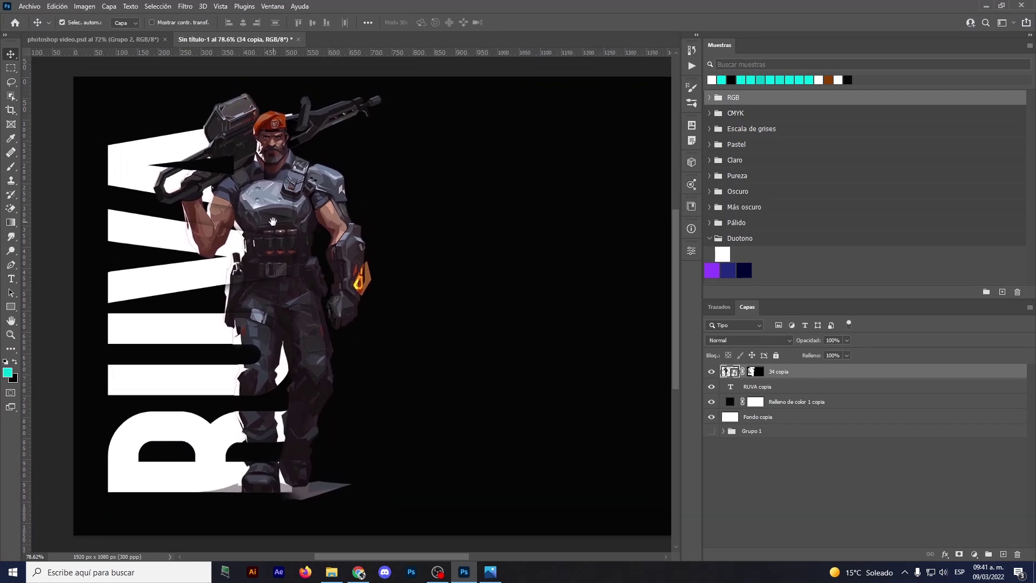
scroll(220, 202, "up", 1)
scroll(219, 200, "down", 1)
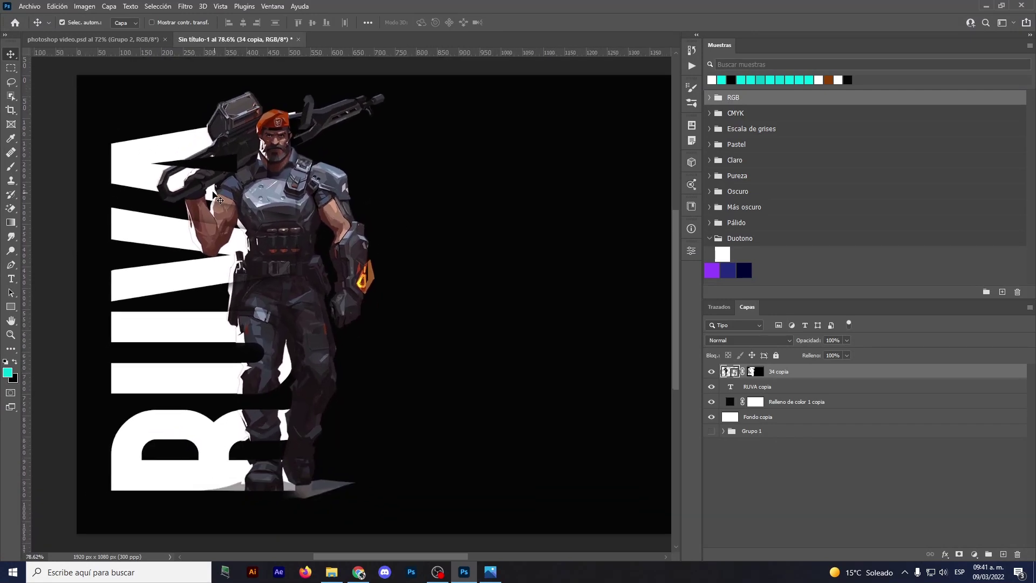
scroll(300, 293, "down", 1)
scroll(302, 251, "up", 1)
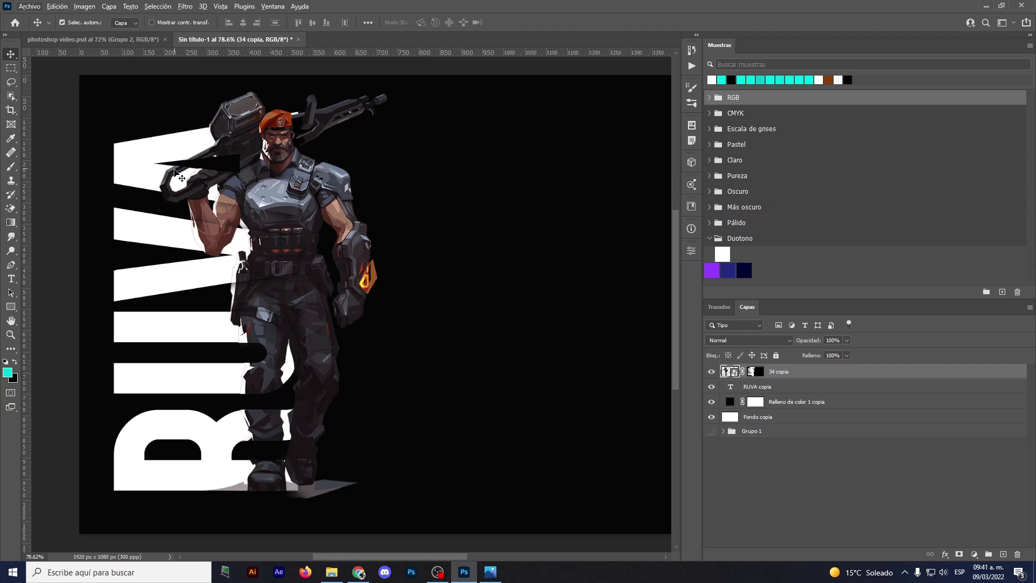
scroll(300, 244, "down", 1)
scroll(300, 244, "up", 1)
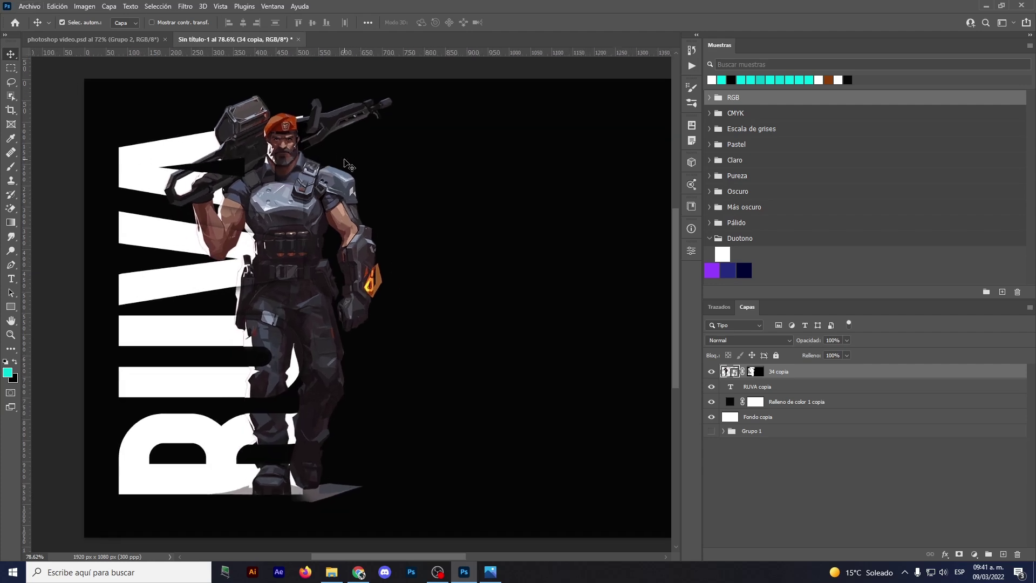
scroll(322, 201, "down", 1)
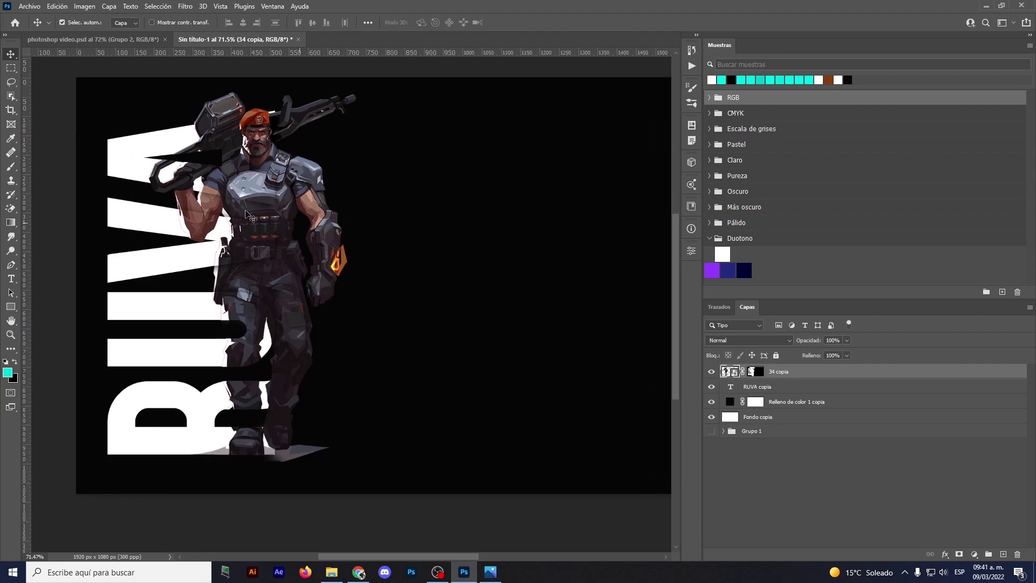
scroll(280, 193, "up", 1)
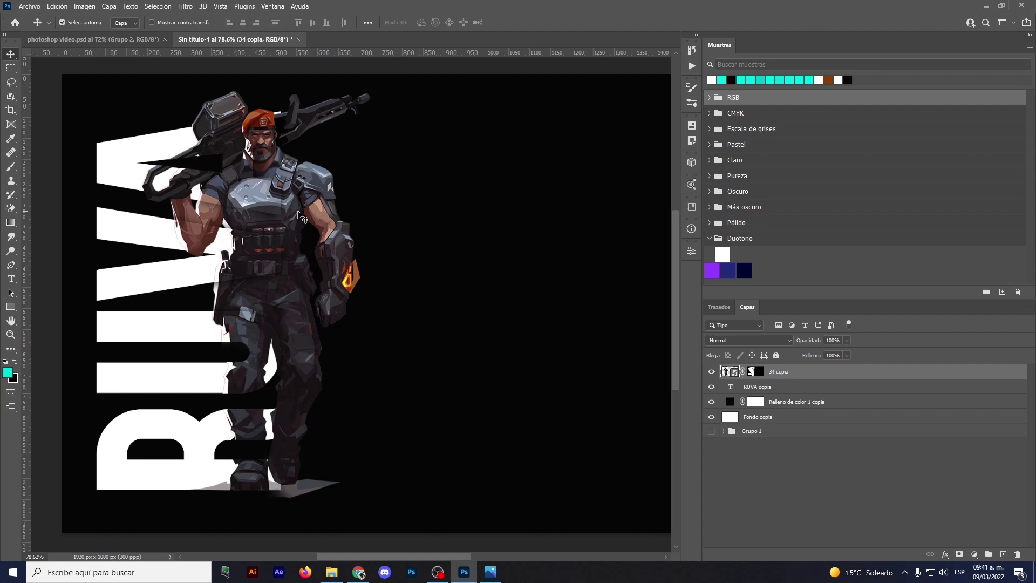
- Add a Gradient Map adjustment layer and load the Black, White preset gradient
left_click(974, 555)
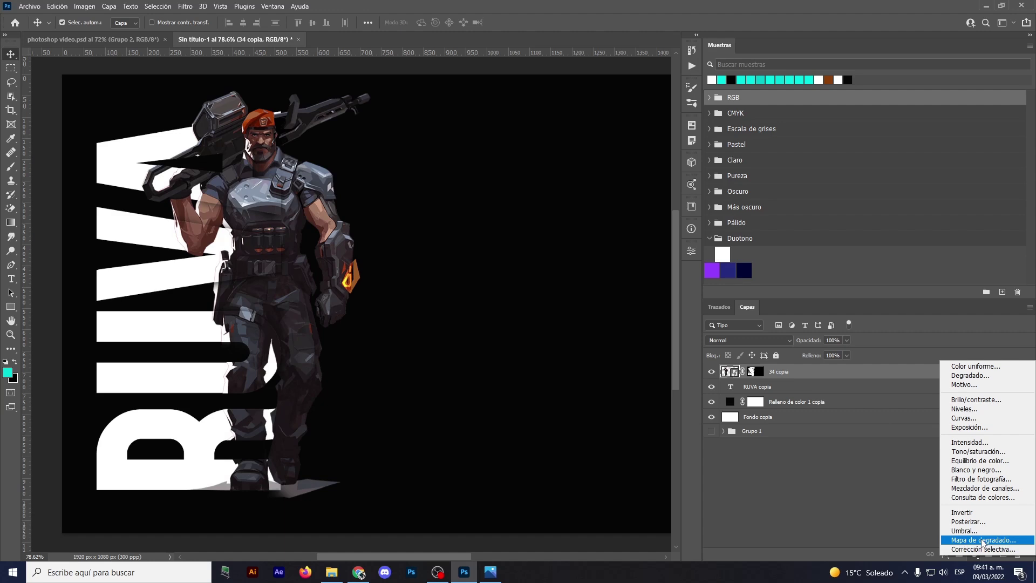
left_click(984, 540)
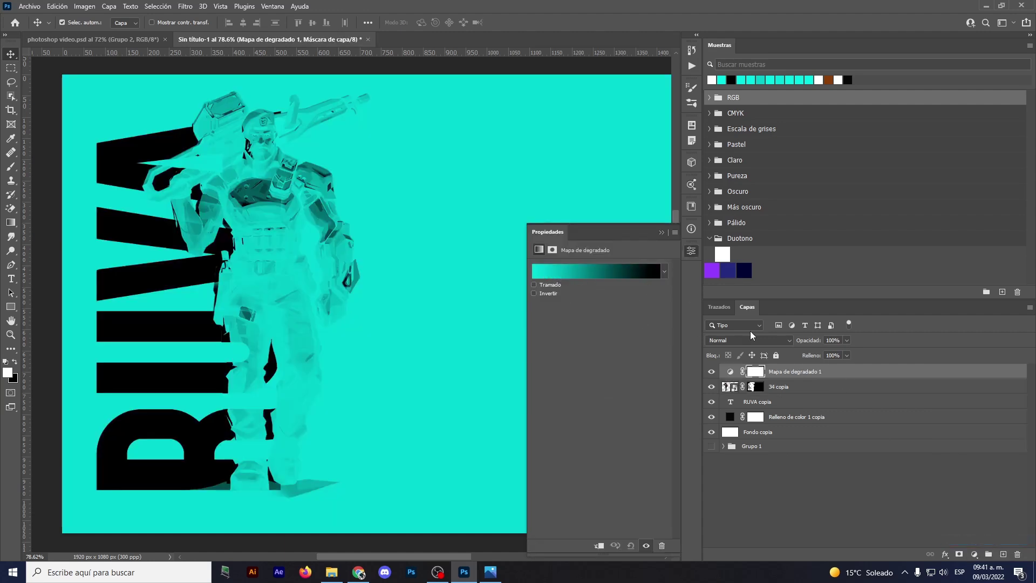
left_click(731, 372)
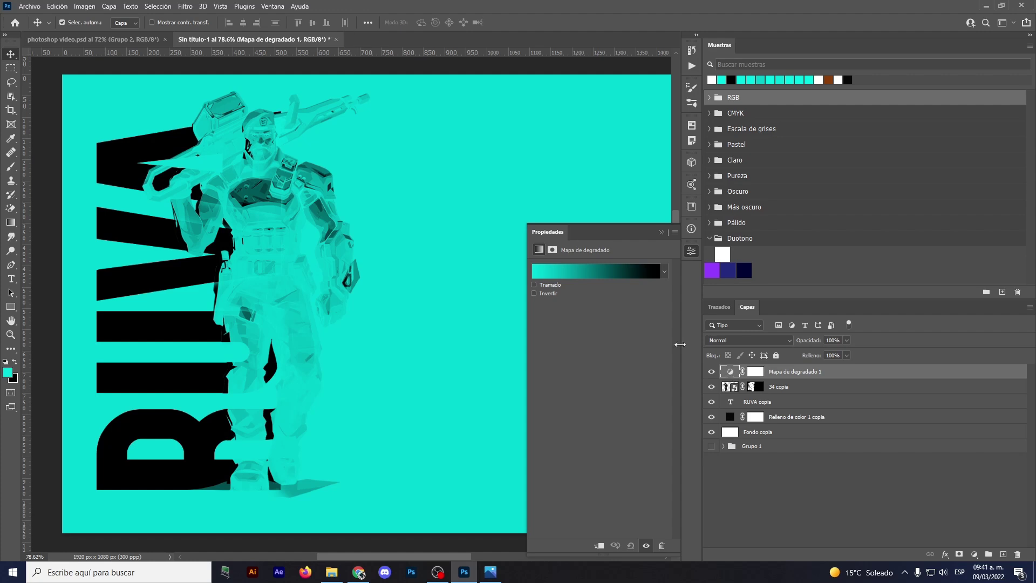
left_click(577, 275)
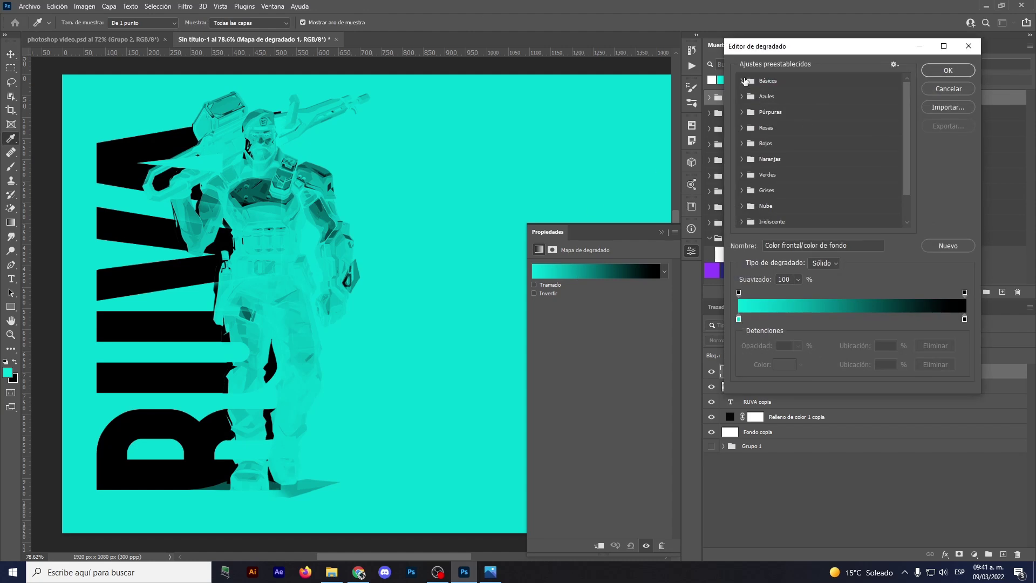
left_click(743, 80)
left_click(790, 97)
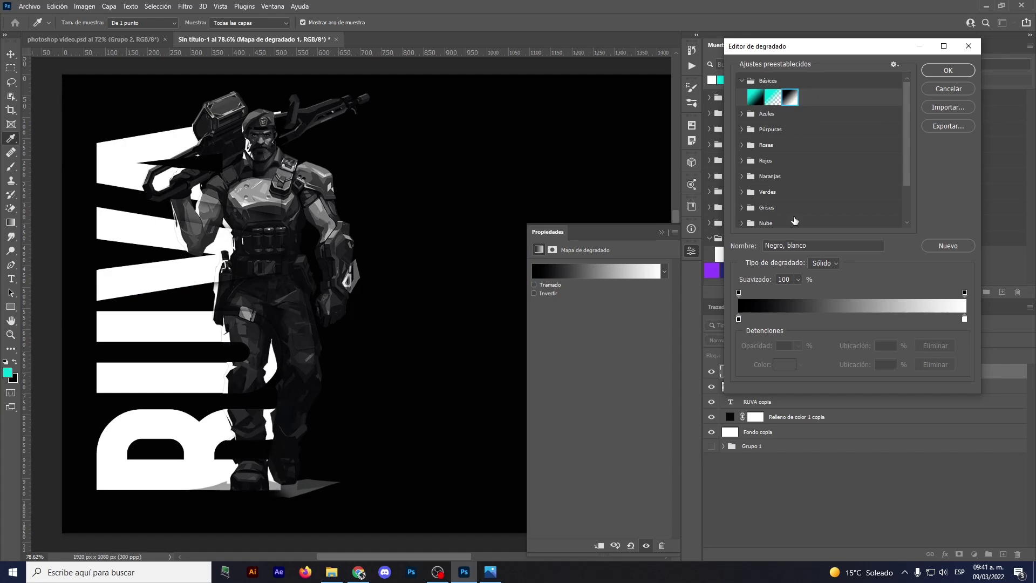
- Set the gradient's dark stop to deep navy #0e1e43
double_click(738, 319)
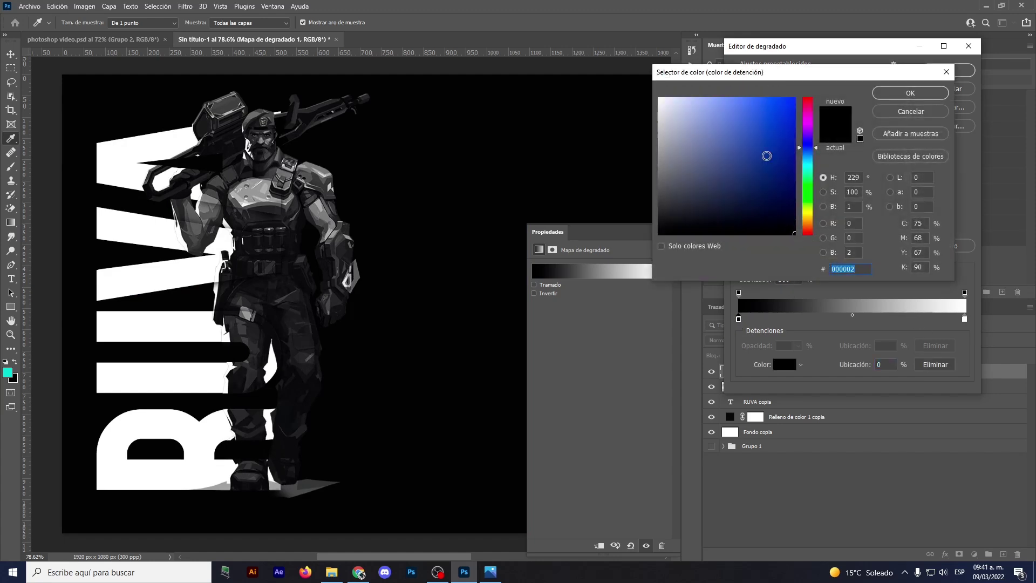
left_click_drag(791, 209, 765, 199)
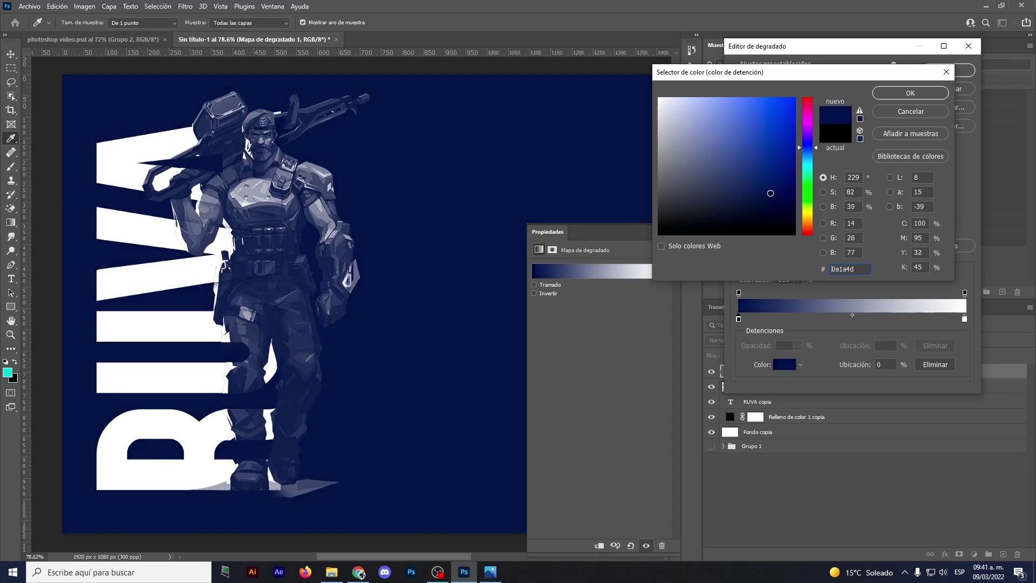
left_click_drag(809, 152, 809, 155)
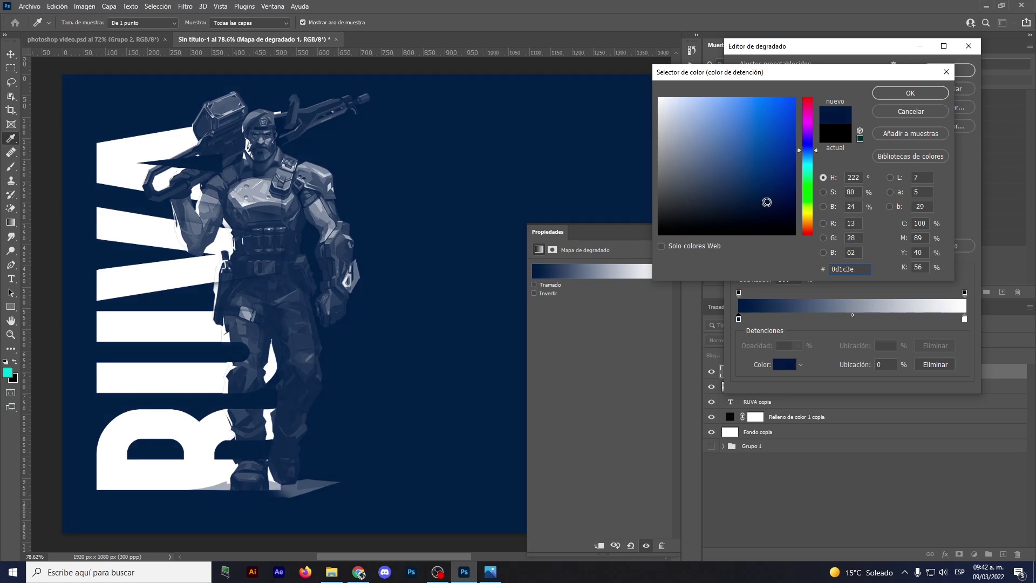
left_click_drag(766, 202, 754, 90)
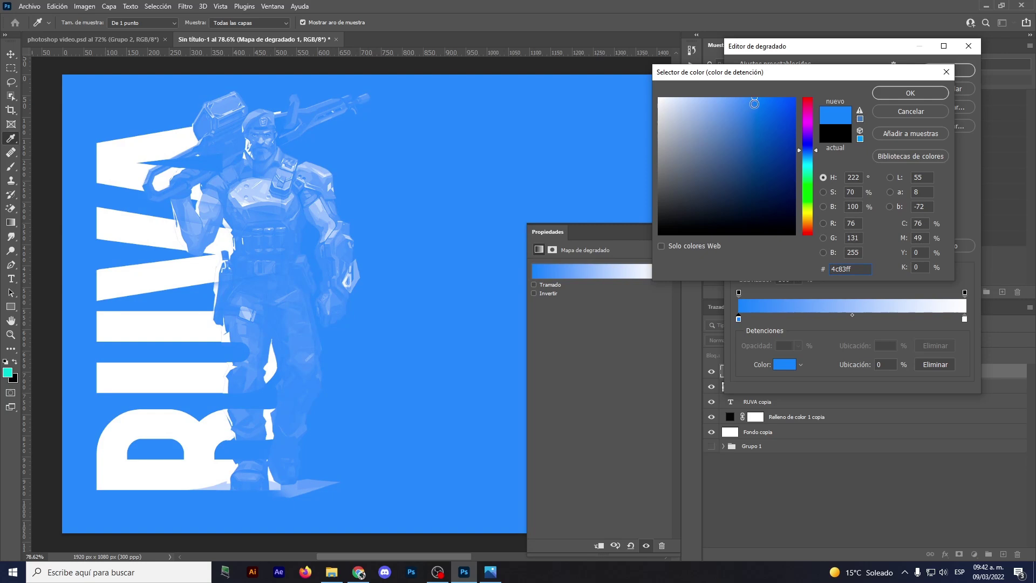
left_click_drag(754, 103, 768, 199)
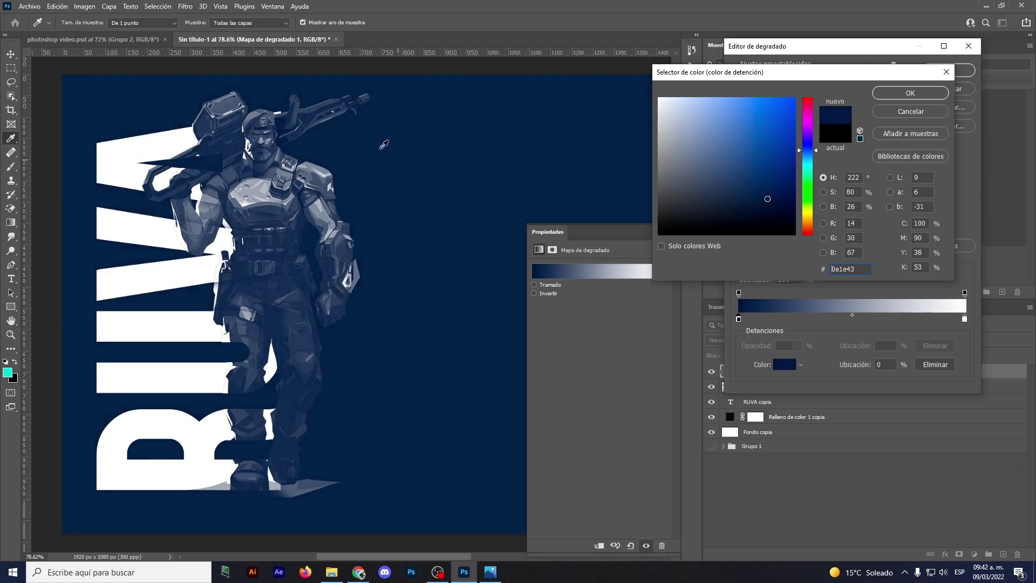
left_click(912, 96)
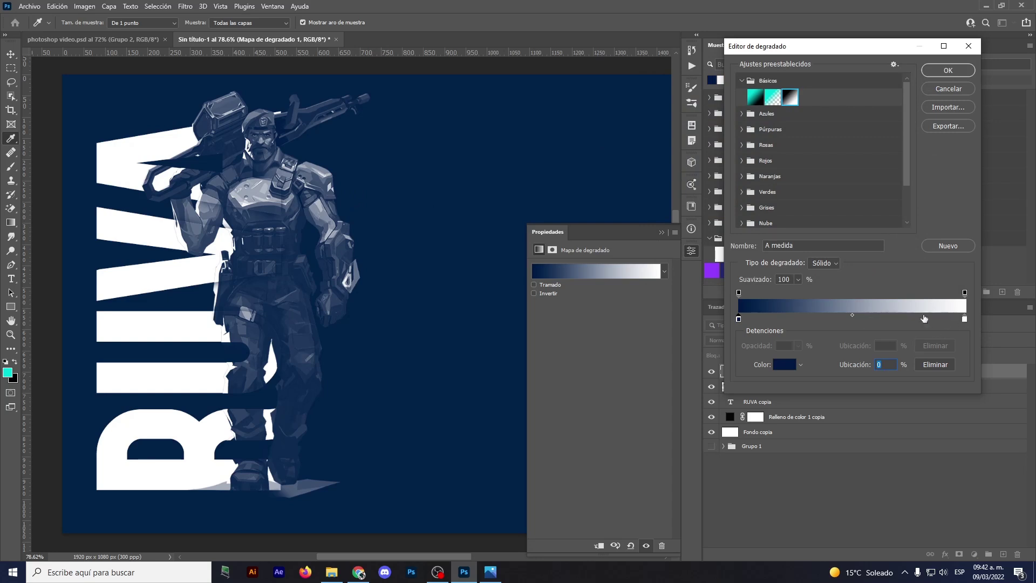
- Move the white stop to about 81% and the midpoint to 47%, then apply
left_click_drag(965, 319, 928, 322)
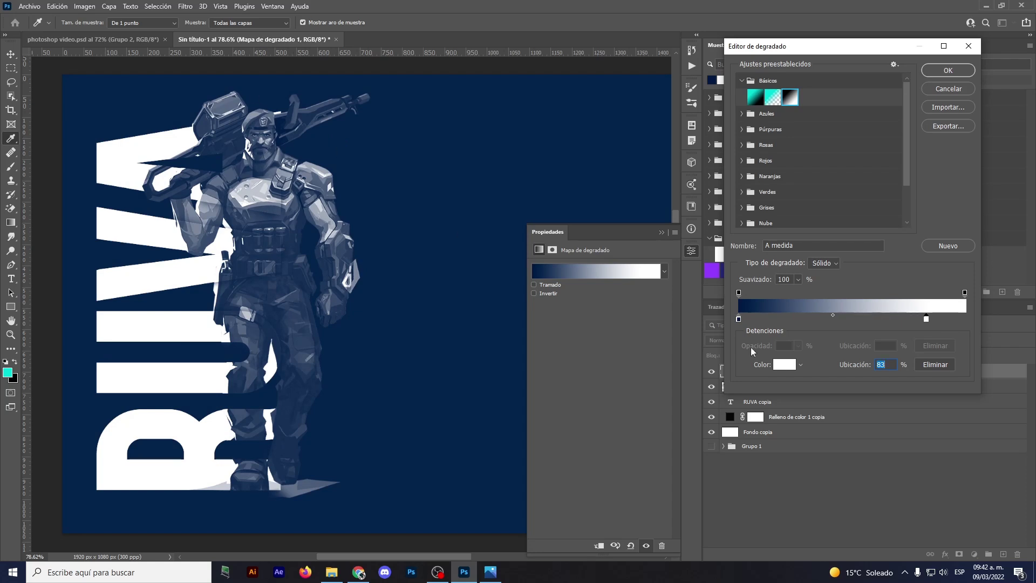
left_click_drag(926, 324, 921, 323)
left_click_drag(831, 319, 826, 318)
left_click(950, 71)
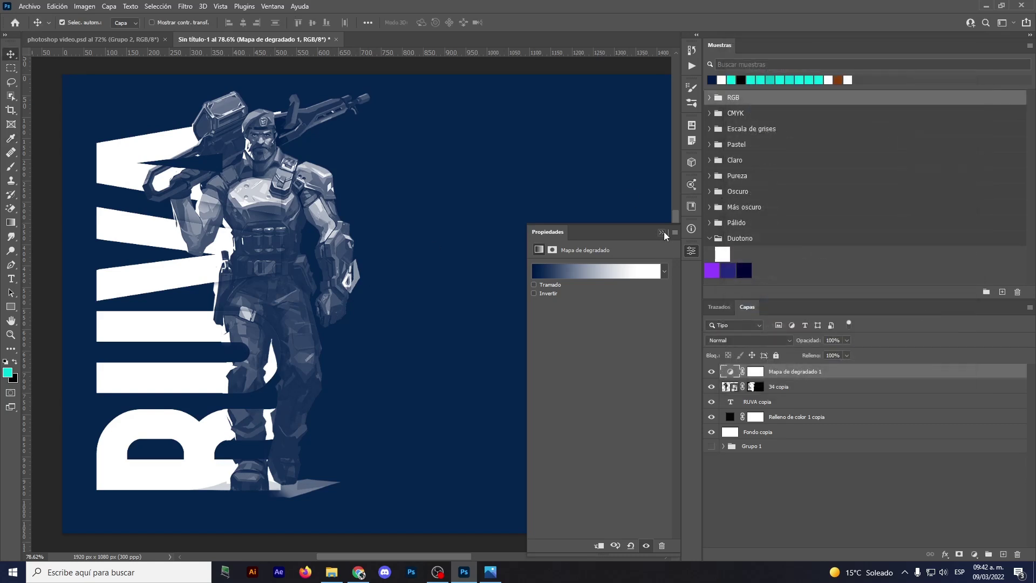
- Clip the first gradient map to the character and add a second Gradient Map adjustment
right_click(820, 373)
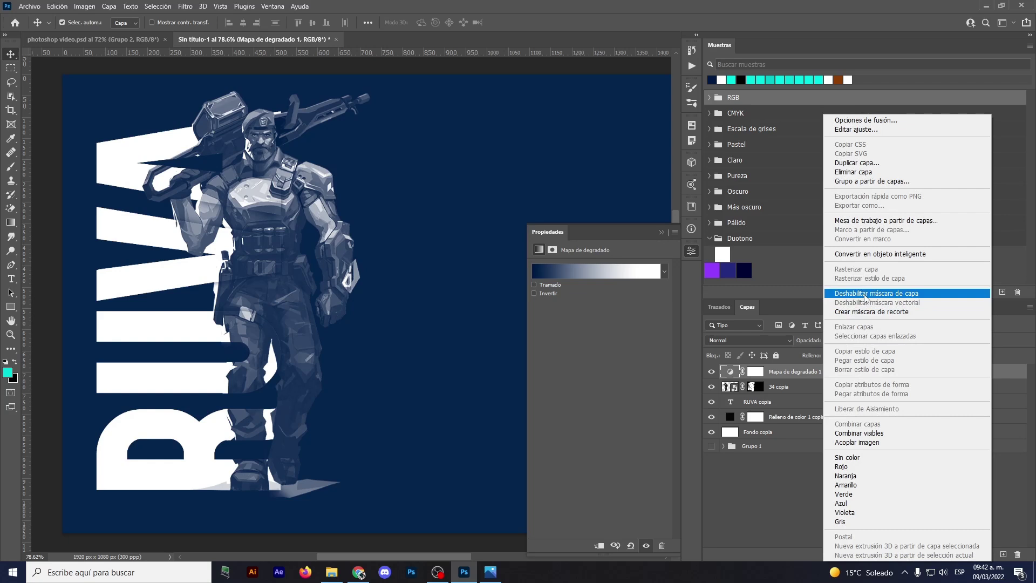
left_click(845, 314)
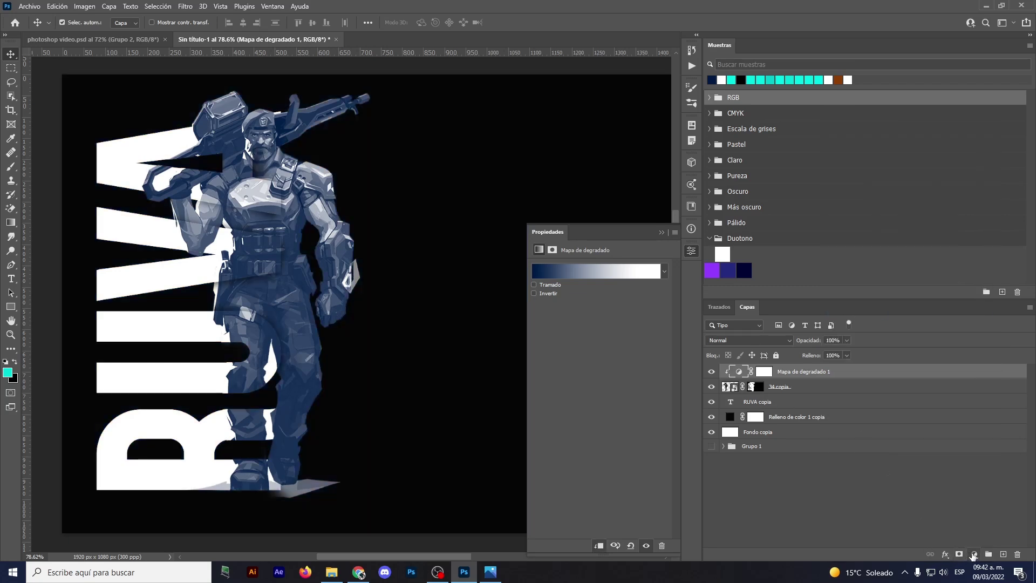
left_click(973, 555)
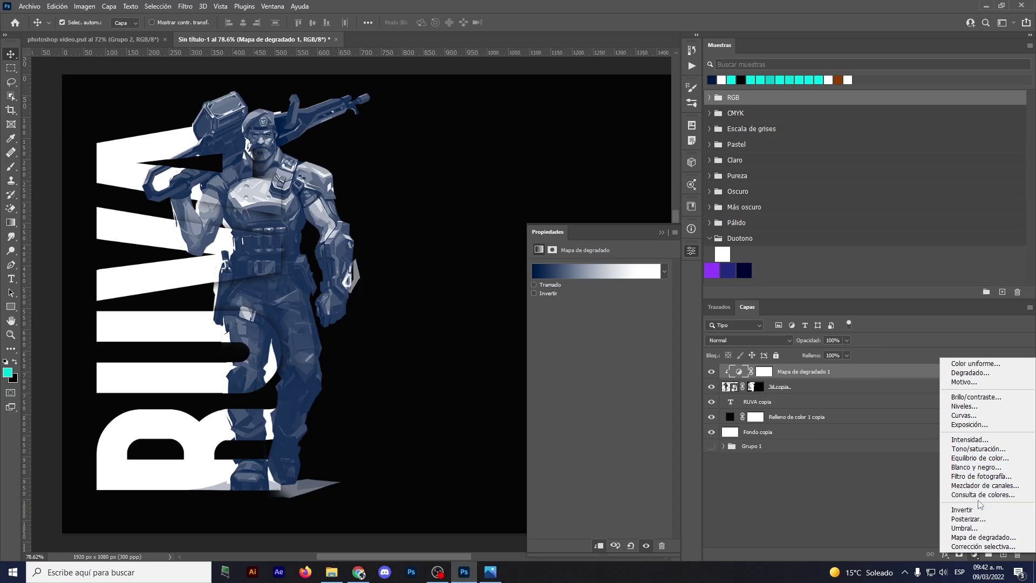
left_click(984, 537)
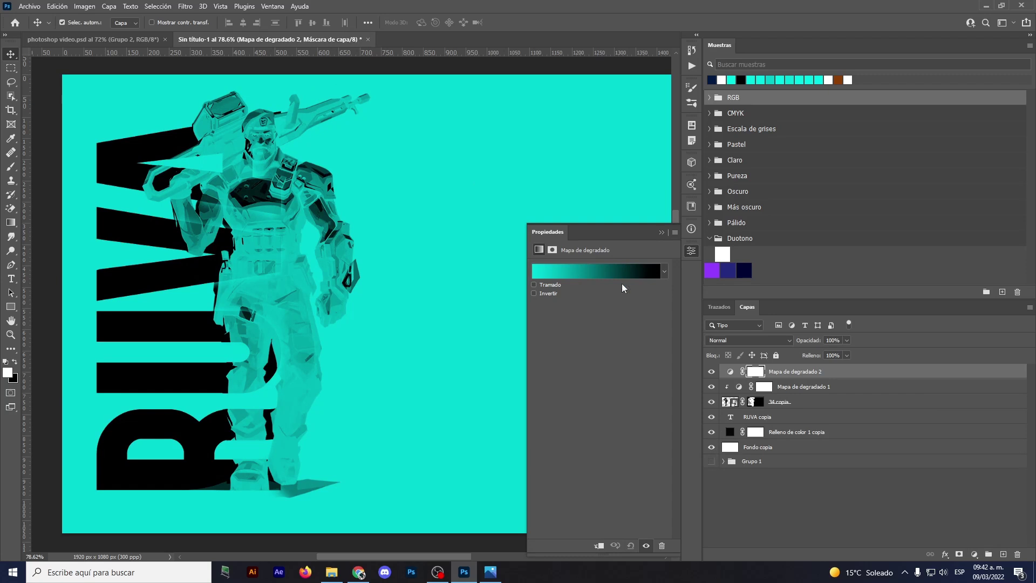
left_click(732, 372)
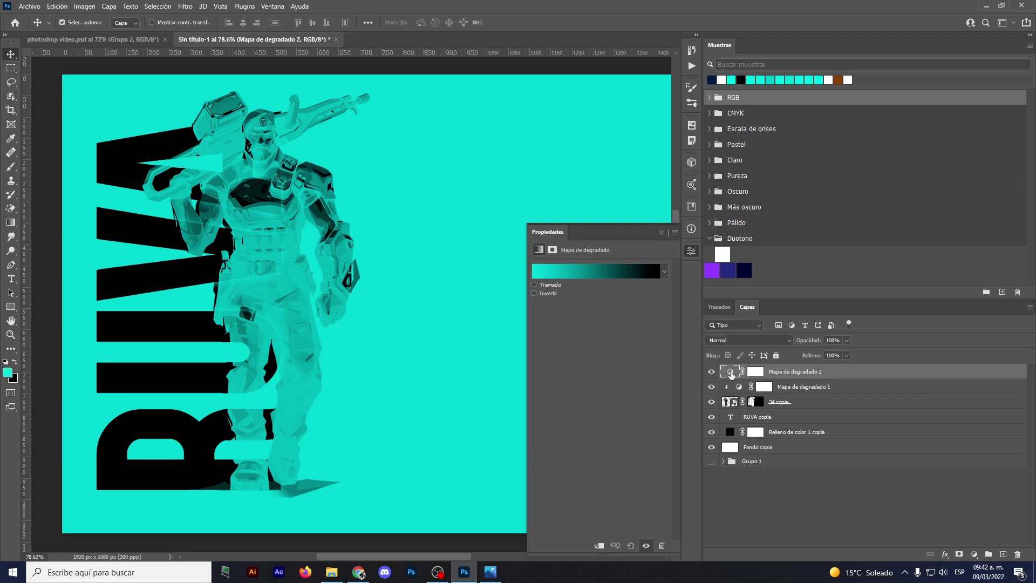
- Set both stops of the second gradient map to cyan #26dcda
left_click(560, 276)
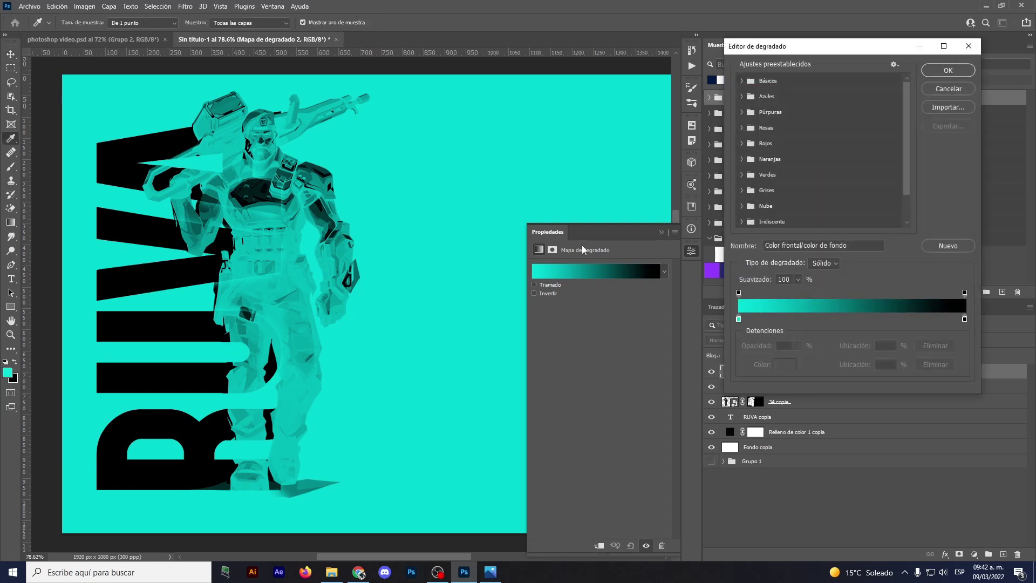
double_click(739, 319)
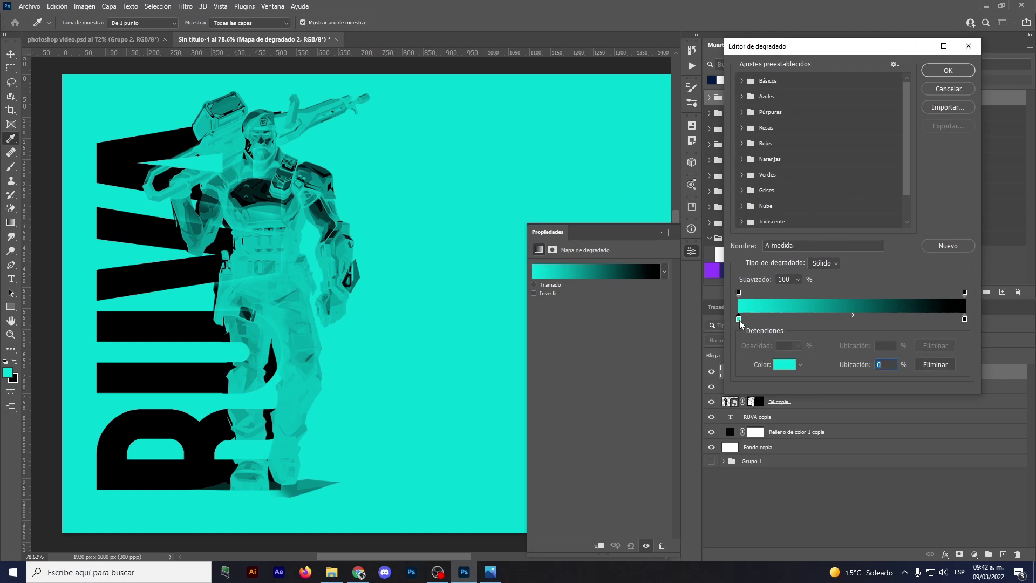
left_click(771, 117)
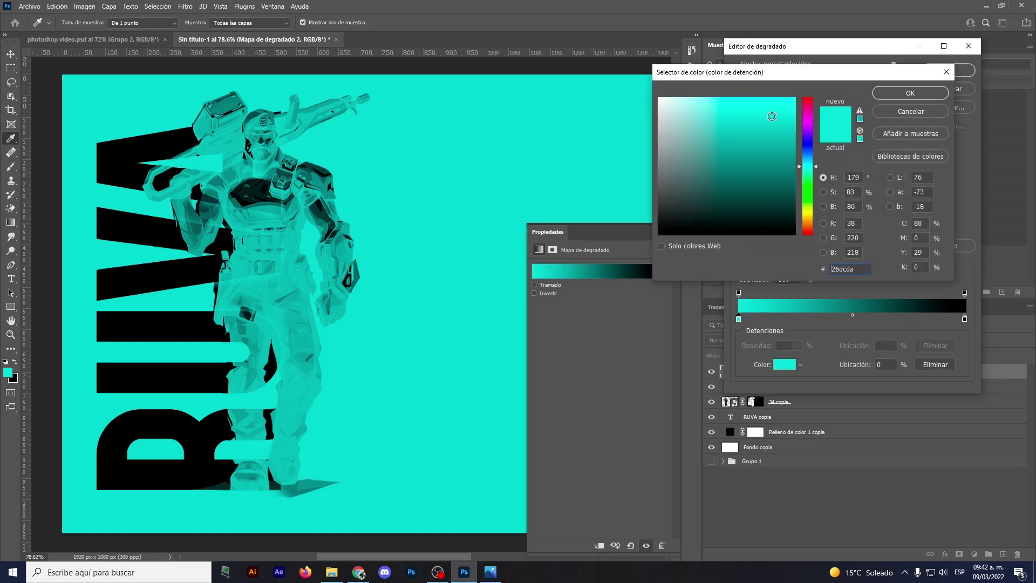
double_click(861, 268)
right_click(845, 269)
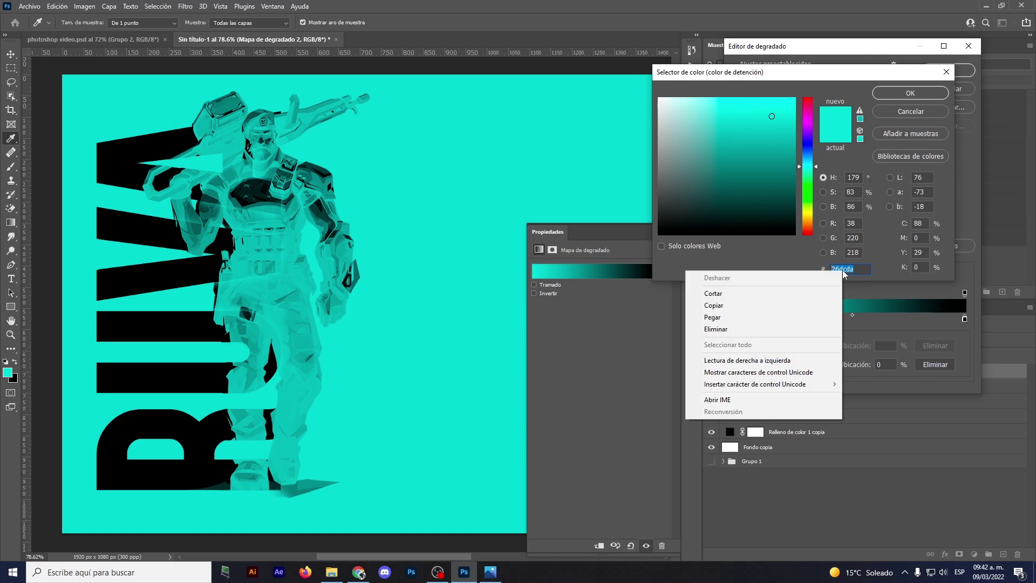
left_click(835, 306)
left_click(911, 93)
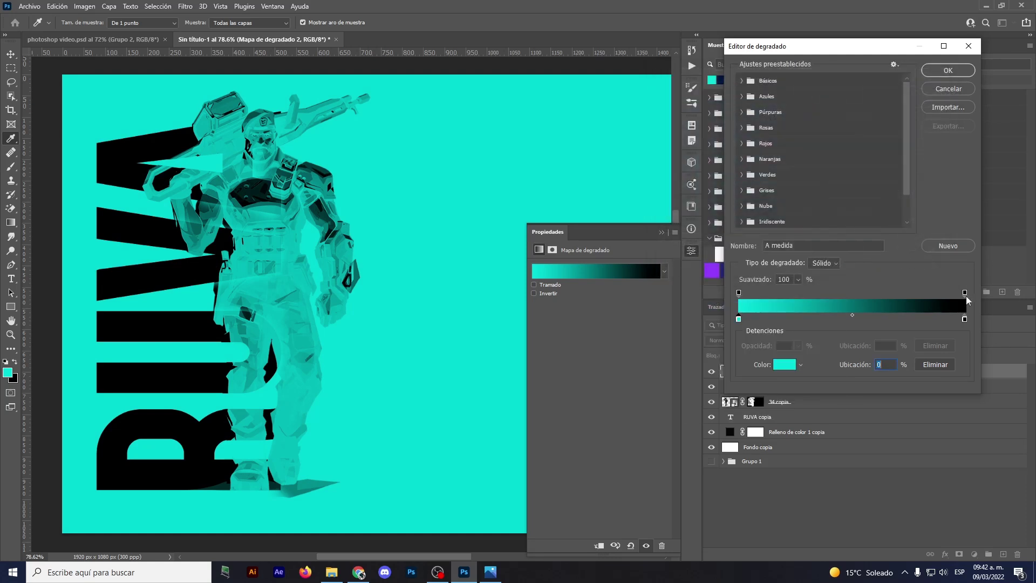
double_click(964, 319)
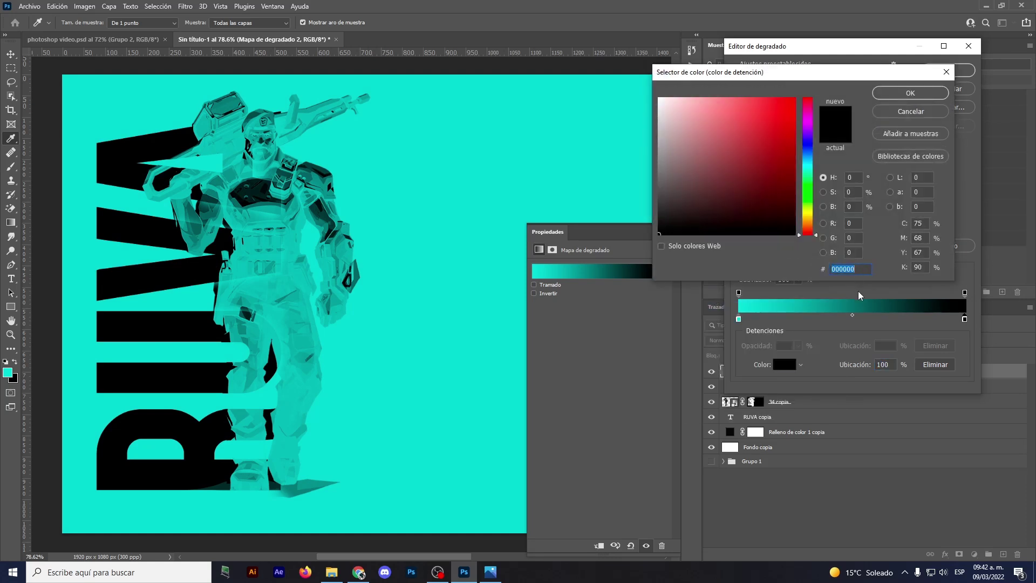
key("ctrl+v")
left_click(902, 93)
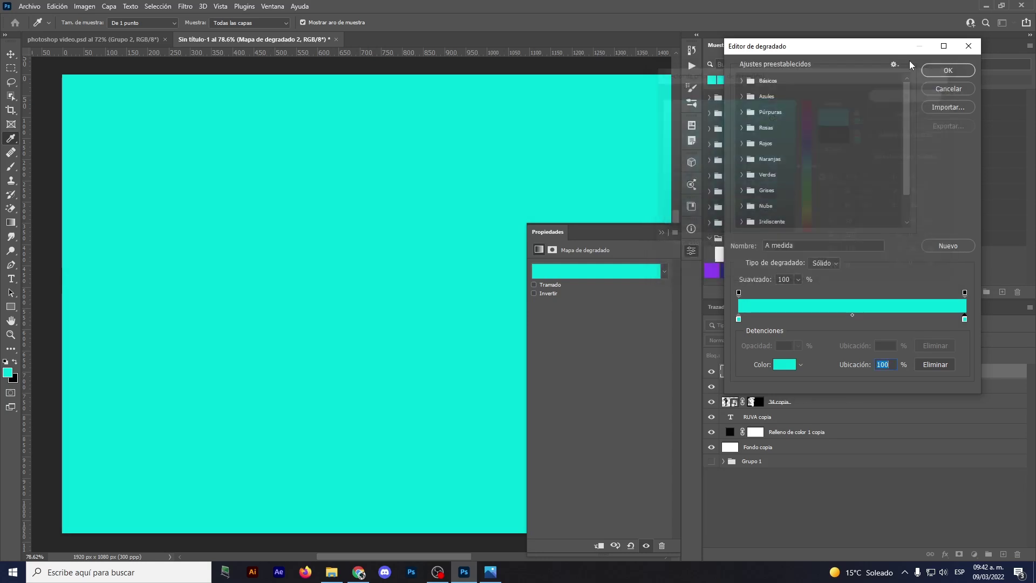
left_click(948, 71)
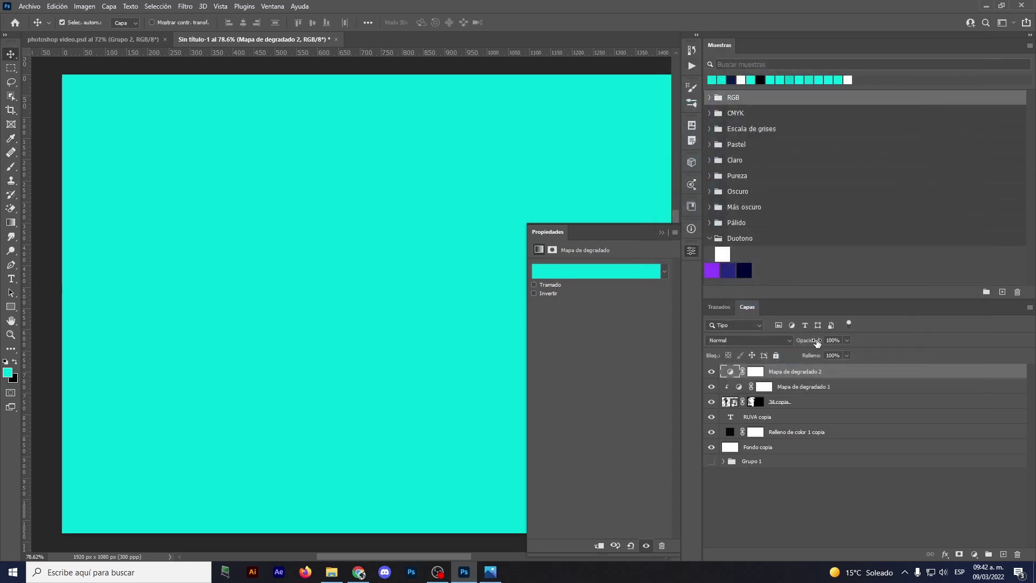
- Clip the cyan gradient map to the 34 copia character and select its layer mask
right_click(817, 373)
left_click(874, 314)
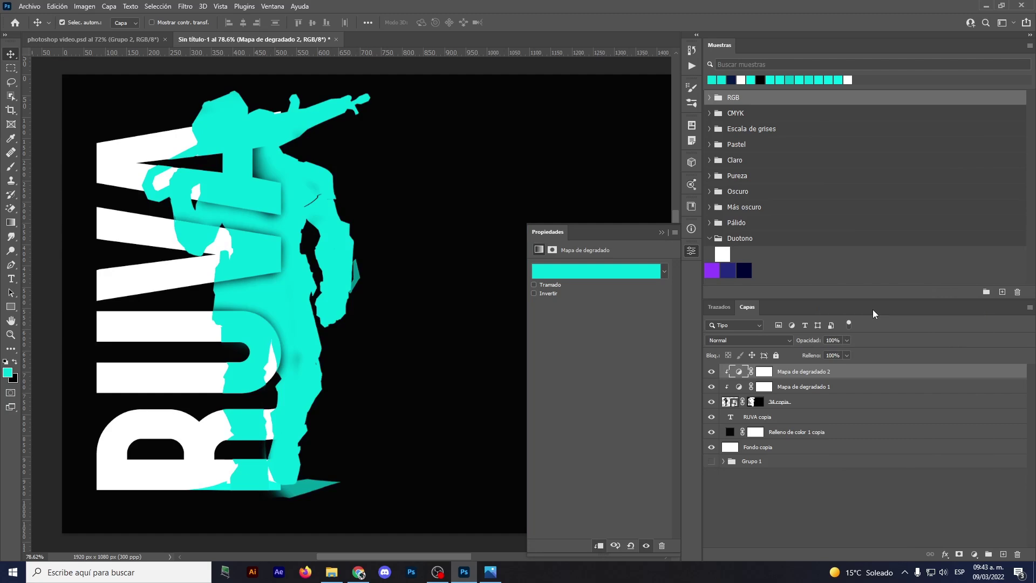
left_click(661, 233)
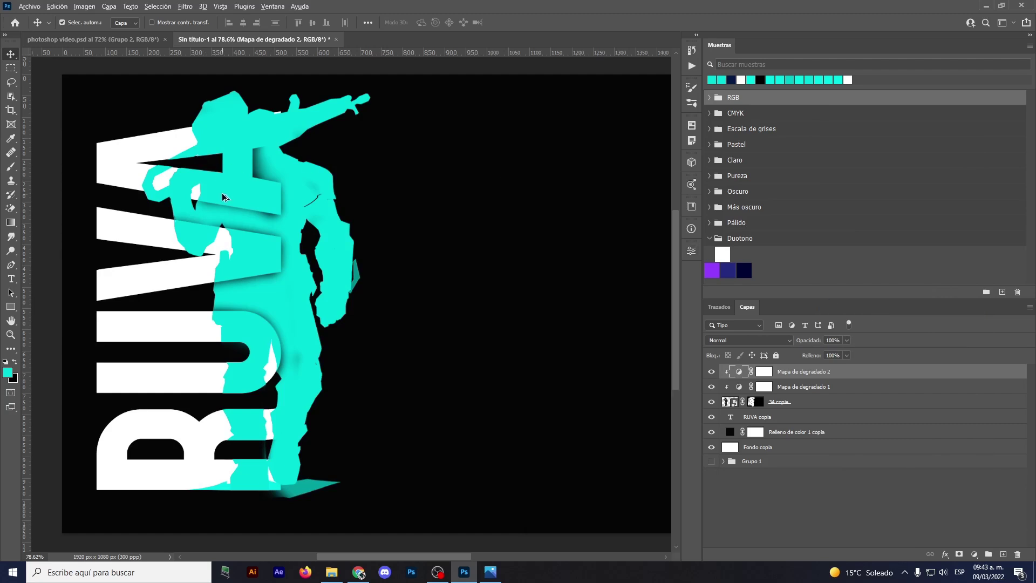
scroll(331, 208, "down", 2)
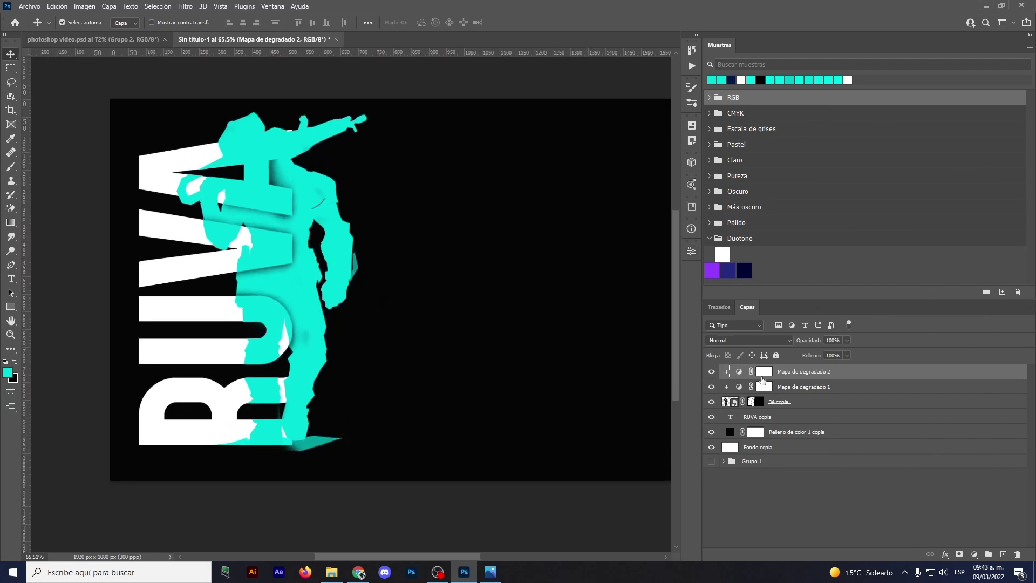
left_click(763, 373)
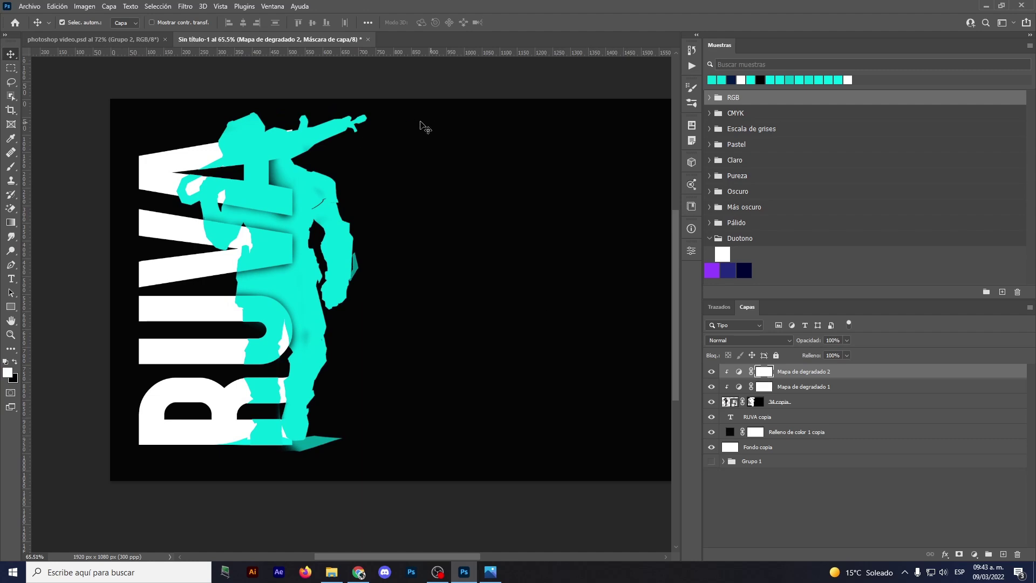
left_click(158, 6)
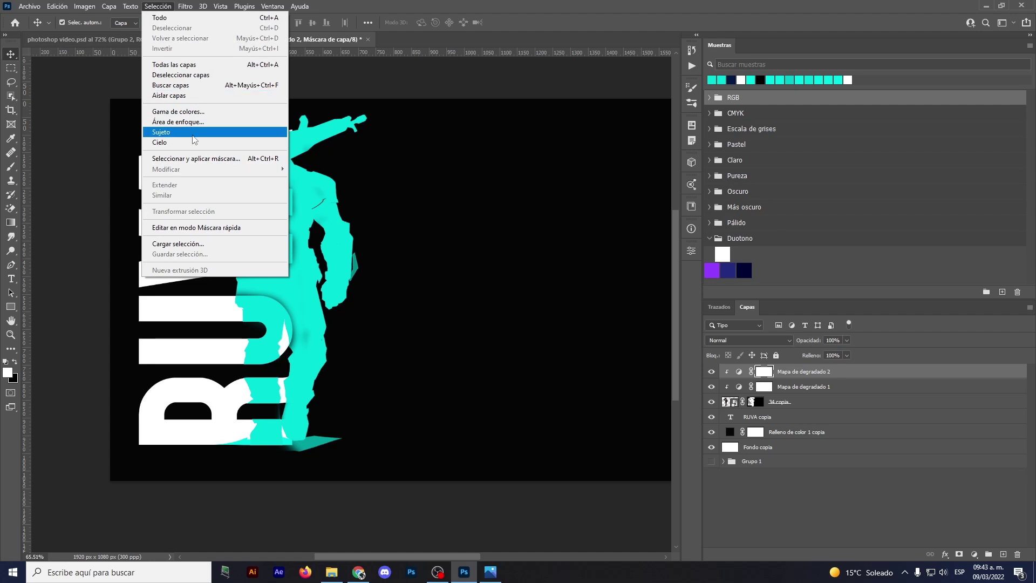
- Build a Color Range selection from the figure's chest highlights at Fuzziness 55 on the mask
left_click(181, 111)
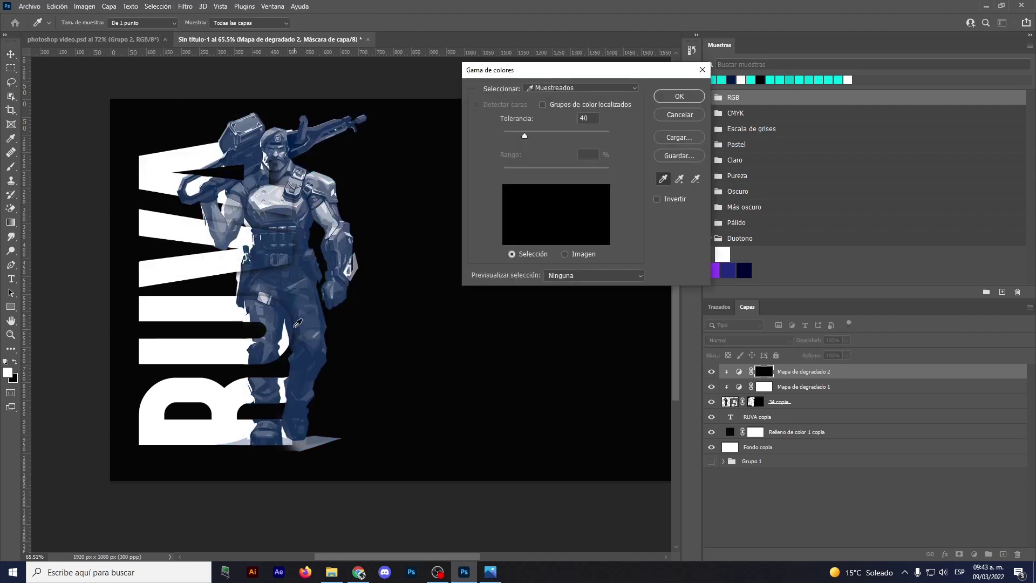
left_click(310, 312)
left_click(324, 183)
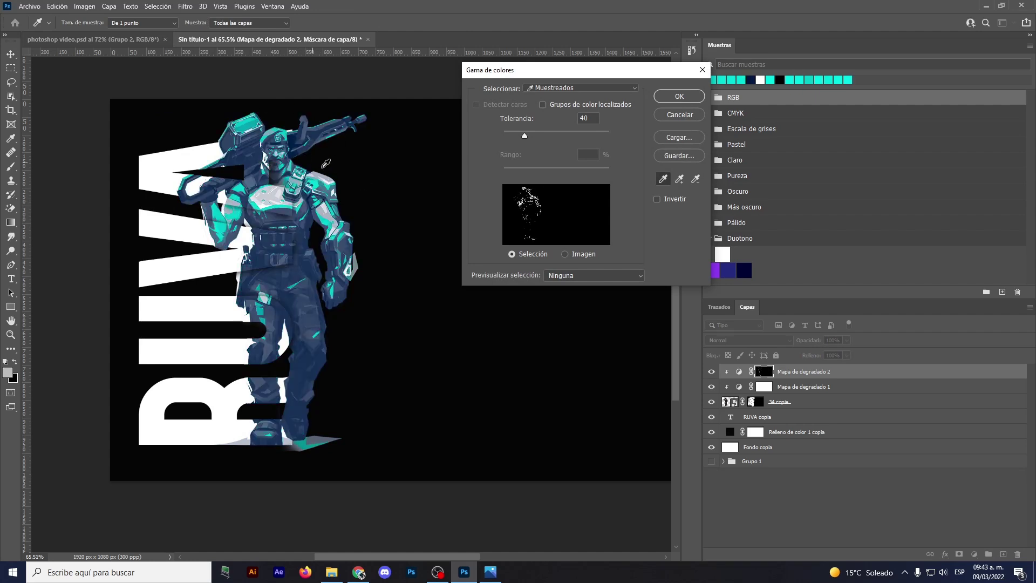
left_click(288, 141)
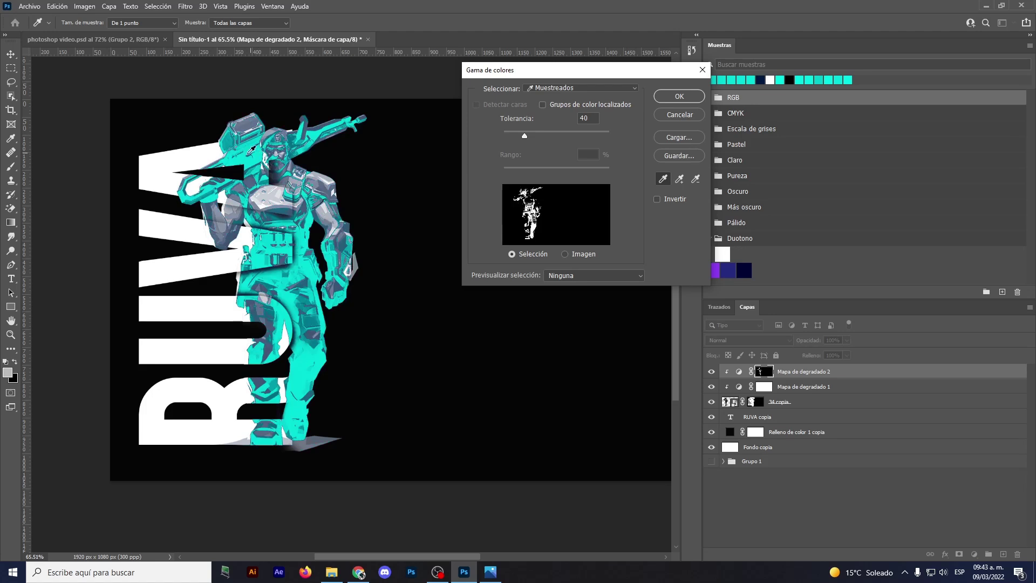
left_click(253, 122)
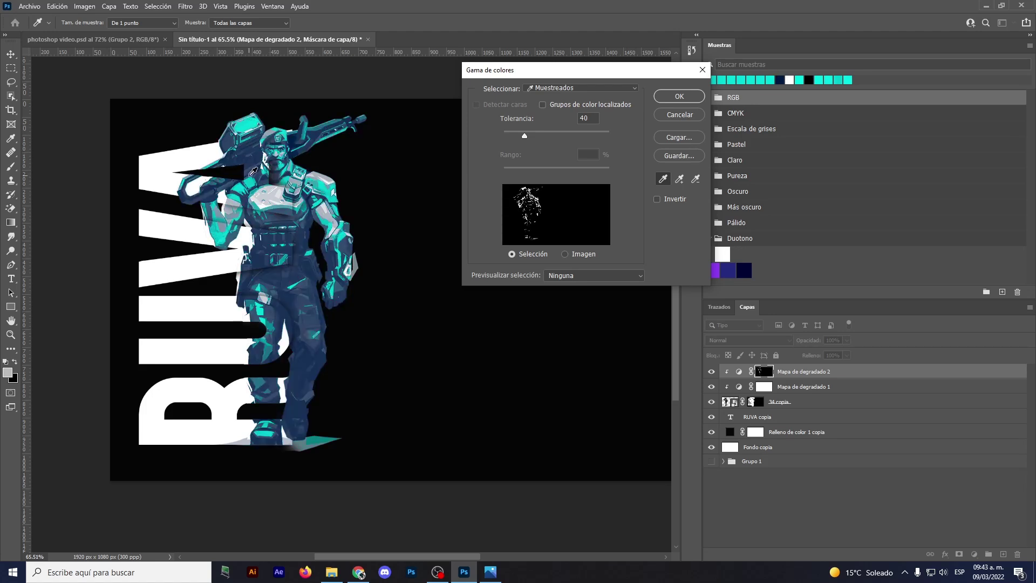
scroll(252, 172, "up", 2)
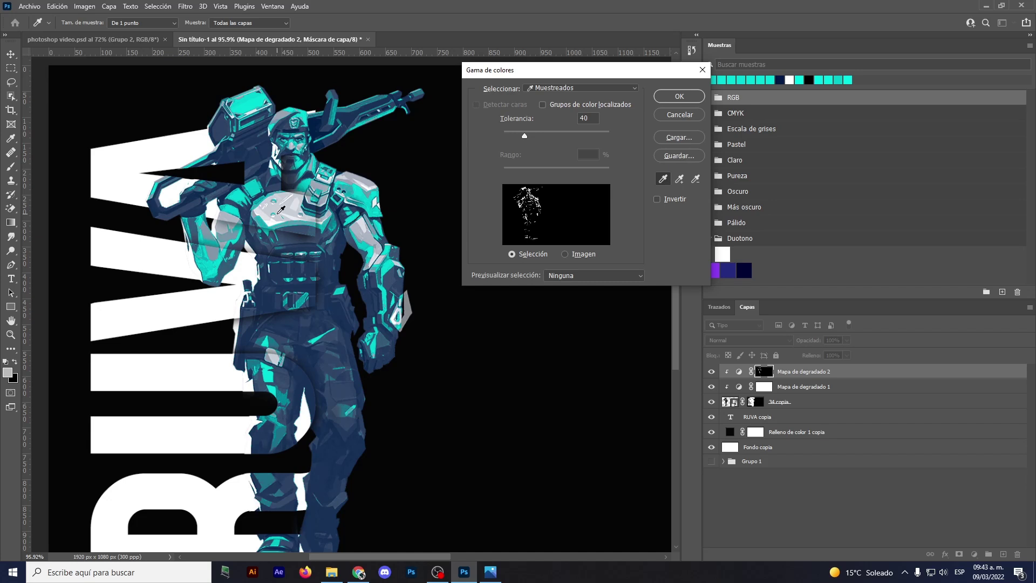
left_click(282, 210)
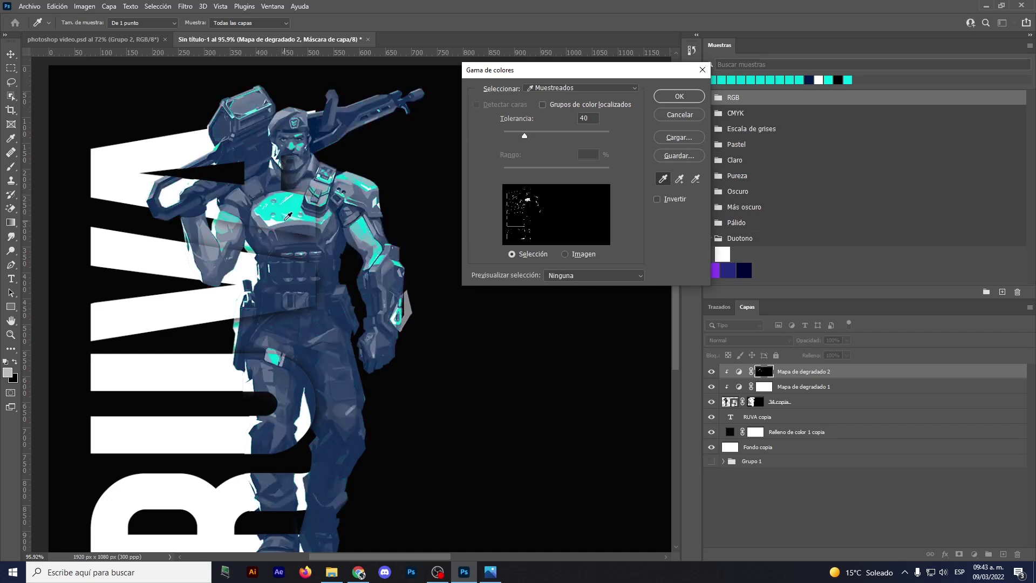
left_click(316, 241)
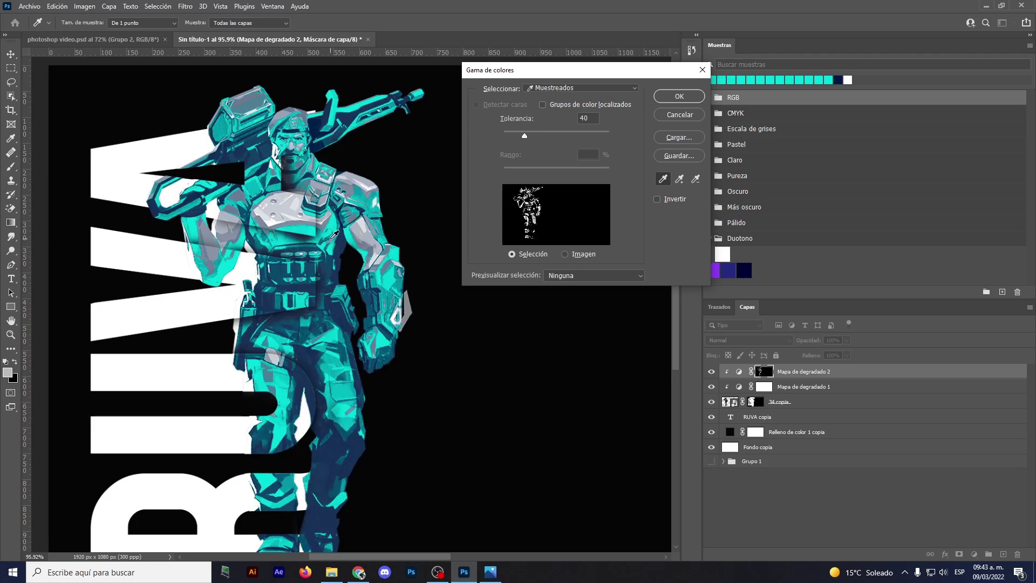
left_click(339, 236)
left_click(351, 212)
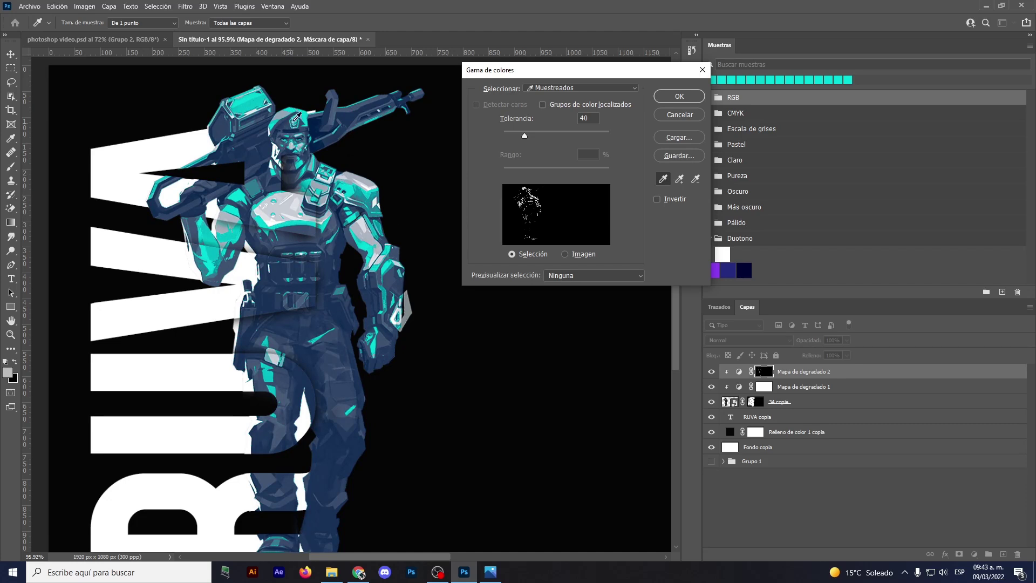
left_click_drag(527, 138, 534, 138)
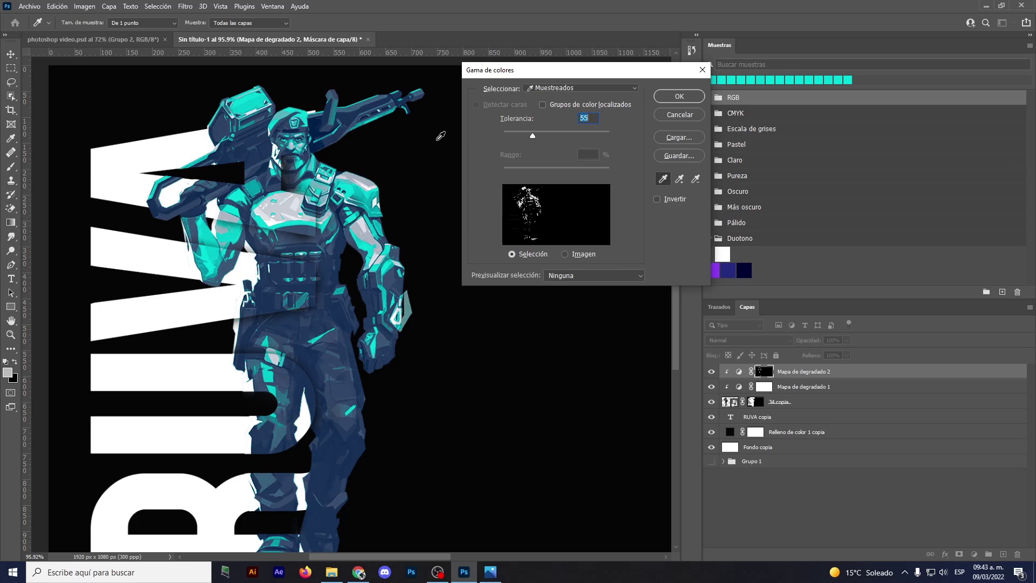
left_click(674, 98)
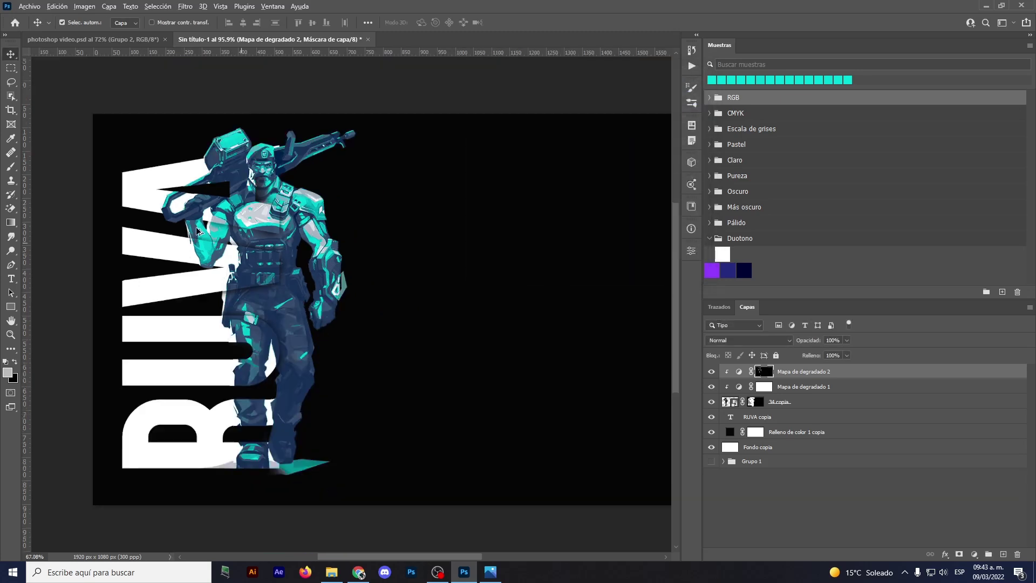
scroll(264, 246, "down", 3)
scroll(264, 246, "up", 2)
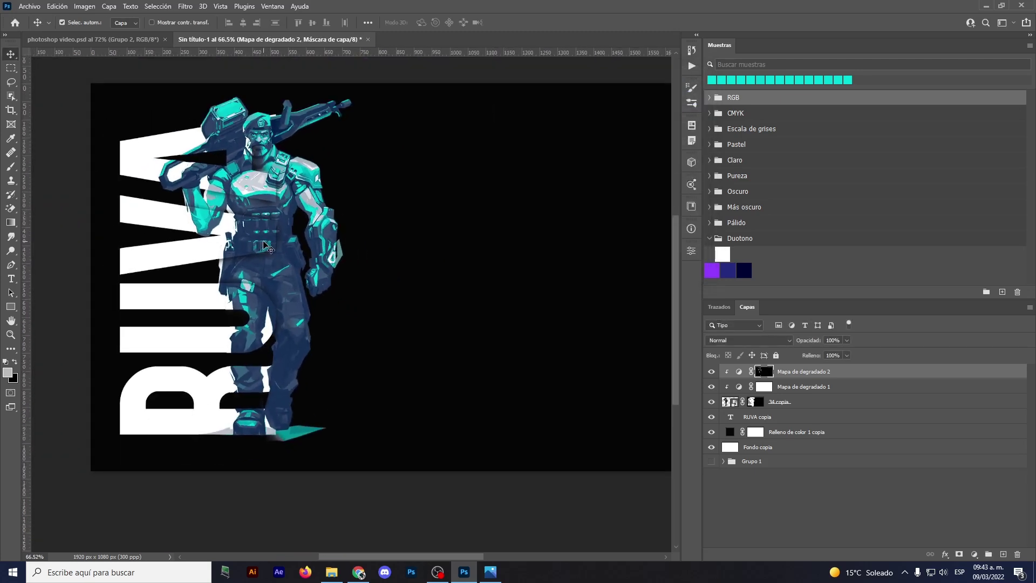
scroll(247, 187, "down", 1)
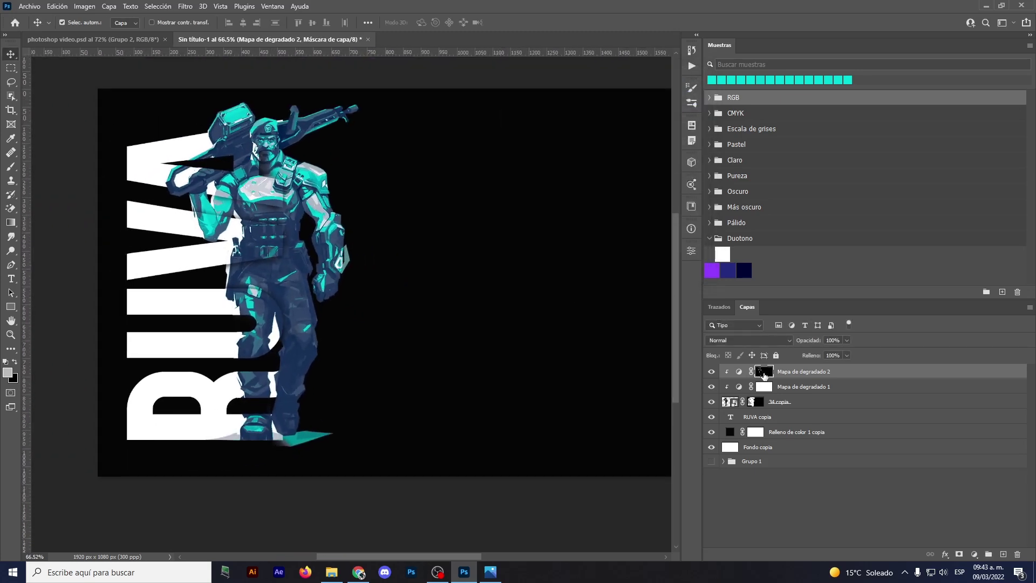
left_click(711, 371)
left_click(11, 168)
scroll(275, 201, "up", 3)
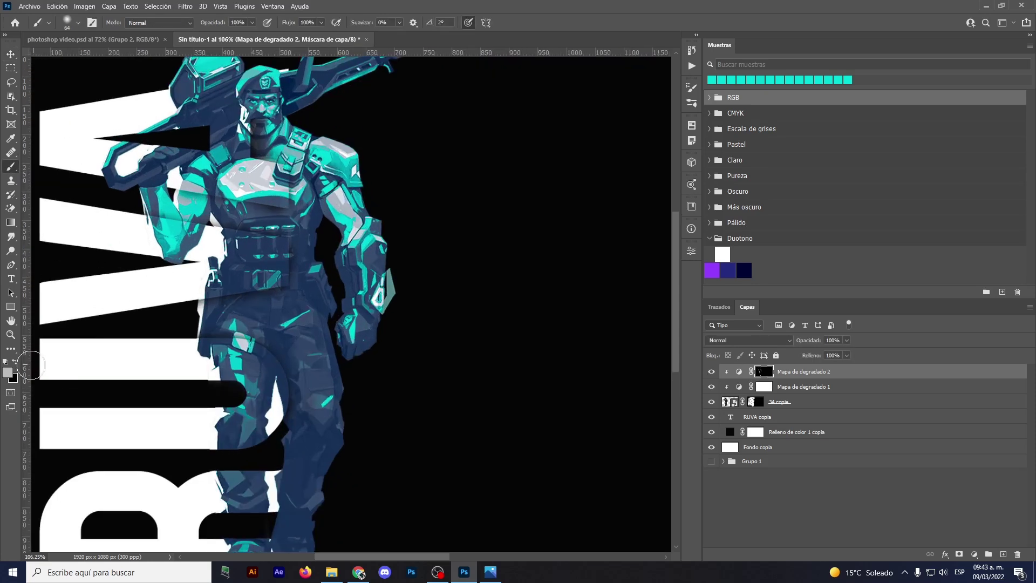
left_click(15, 362)
left_click_drag(321, 204, 345, 229)
key("bracketleft")
key("bracketleft")
key("ctrl+0")
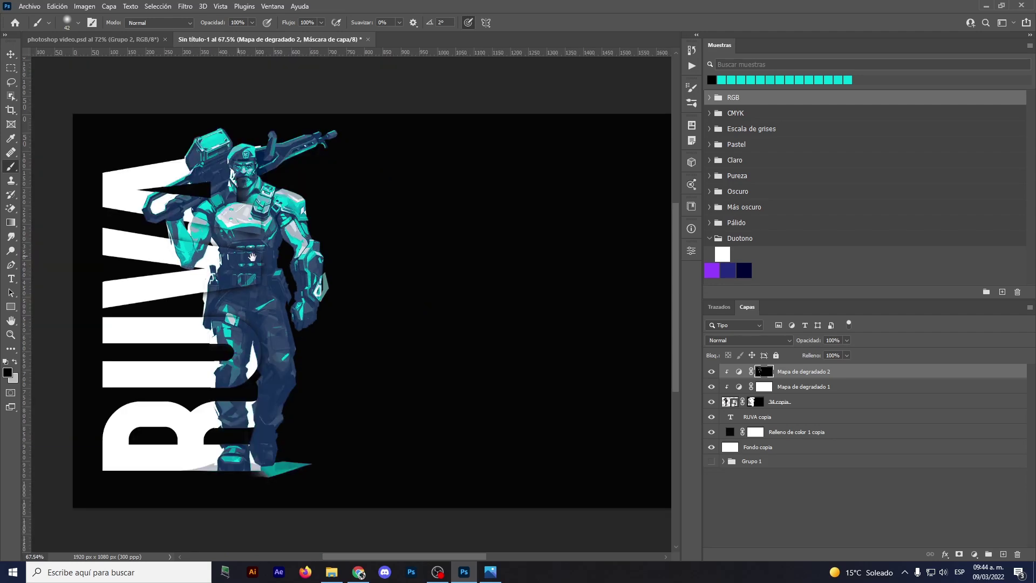
scroll(252, 257, "up", 5)
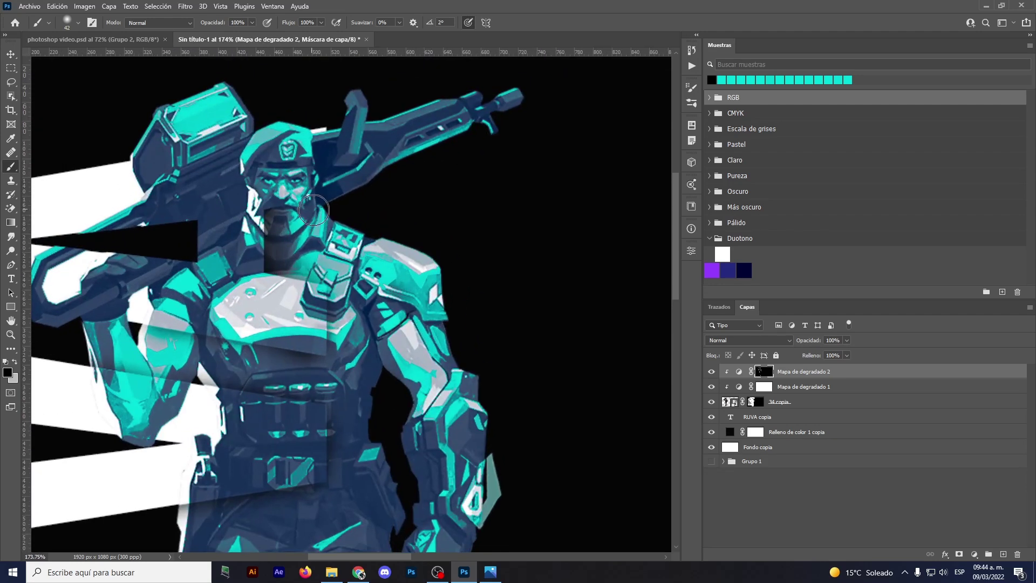
scroll(308, 203, "up", 2)
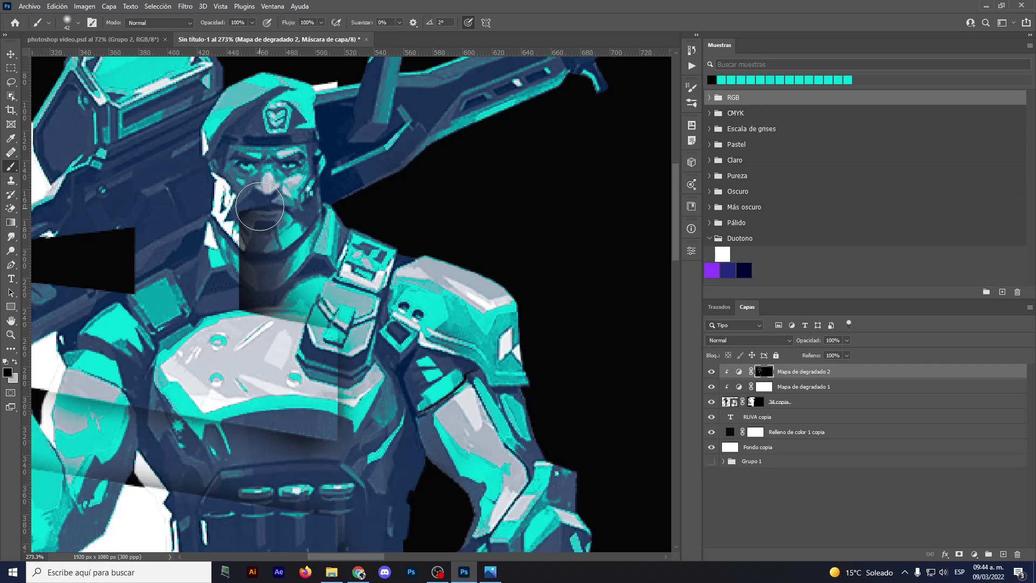
scroll(303, 214, "down", 3)
scroll(335, 216, "down", 2)
scroll(360, 221, "down", 1)
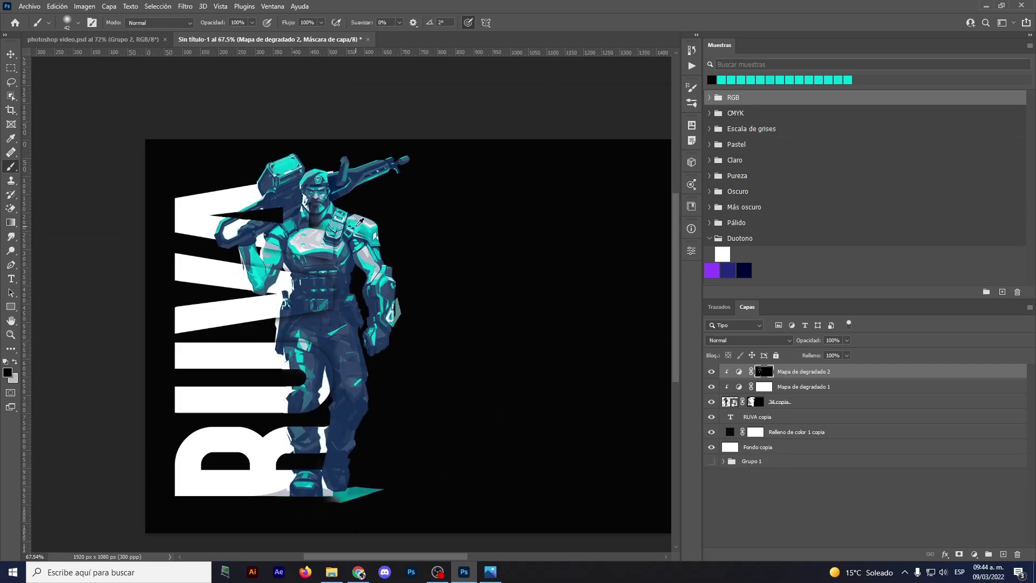
scroll(360, 221, "down", 1)
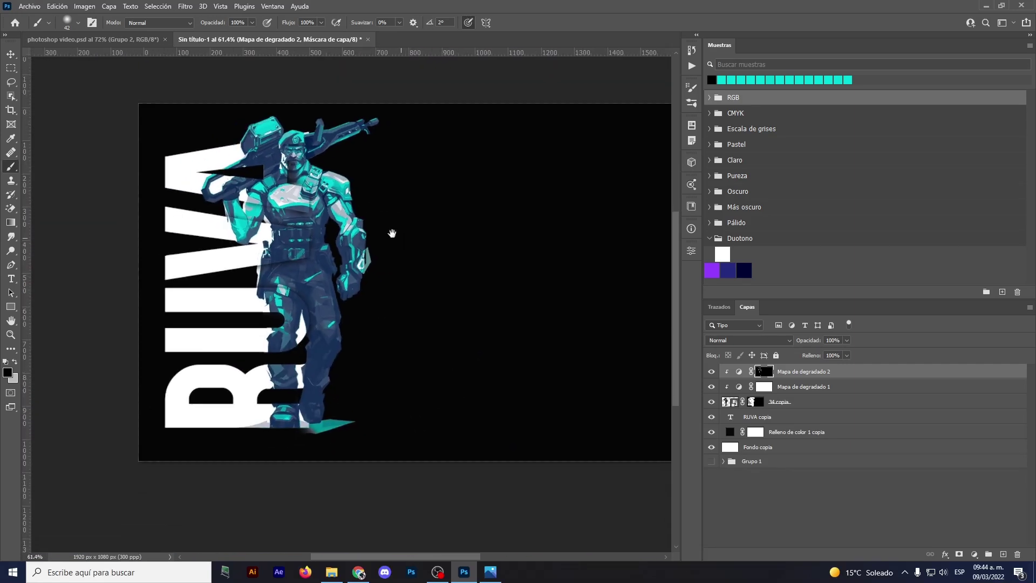
left_click_drag(393, 233, 340, 224)
scroll(276, 230, "down", 2)
scroll(261, 278, "up", 2)
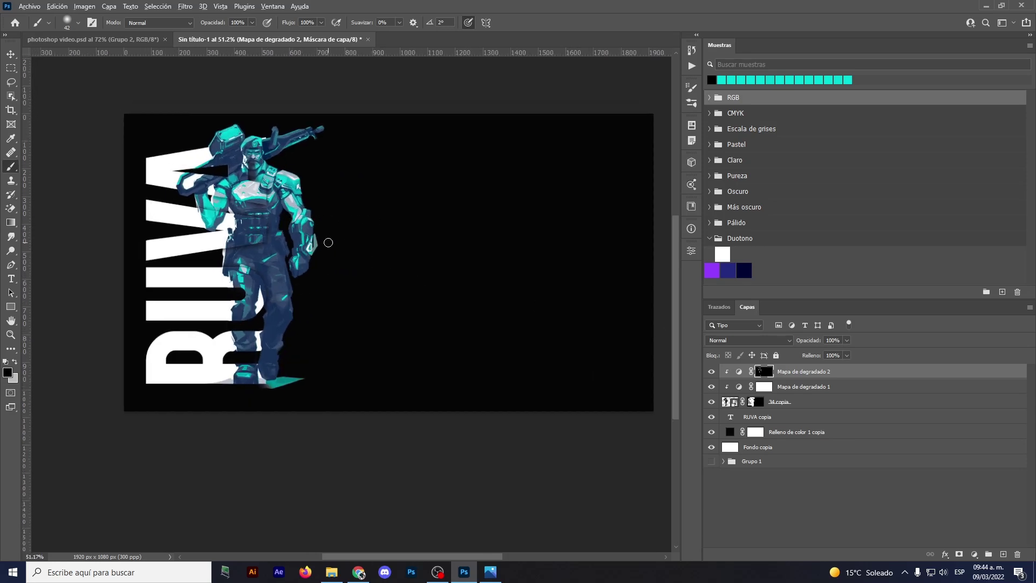
scroll(328, 242, "up", 2)
left_click(11, 54)
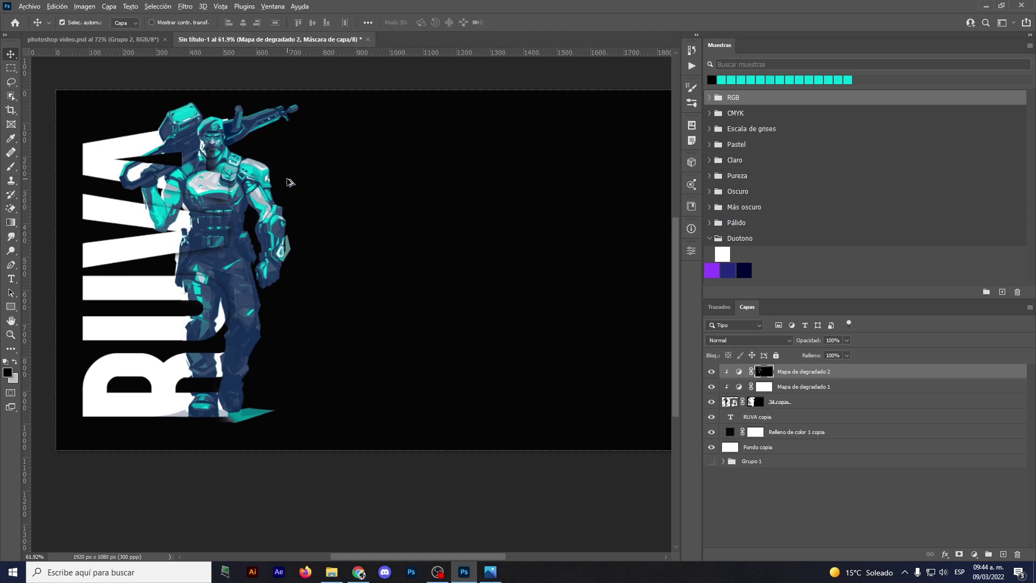
scroll(288, 182, "down", 2)
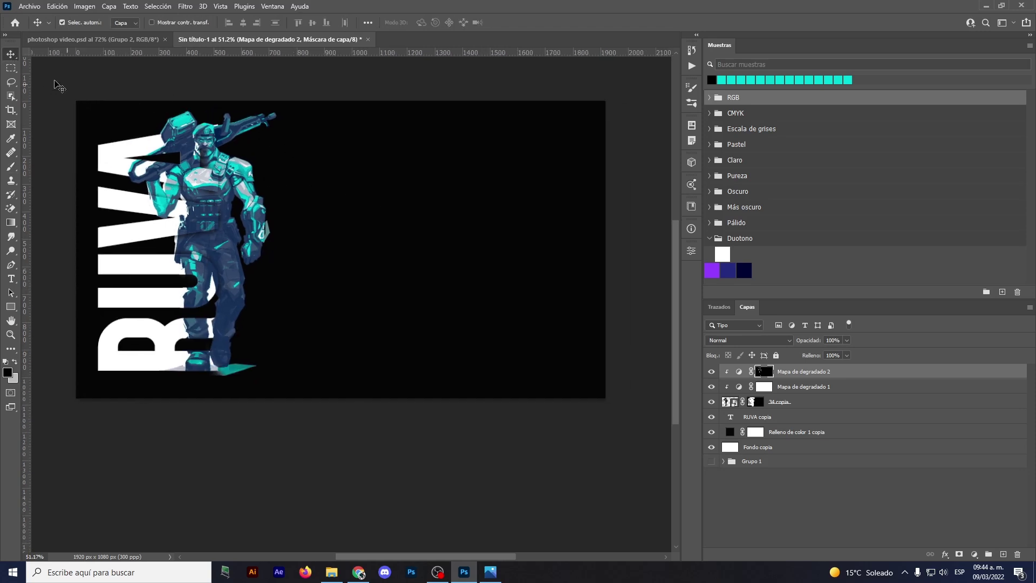
left_click(14, 310)
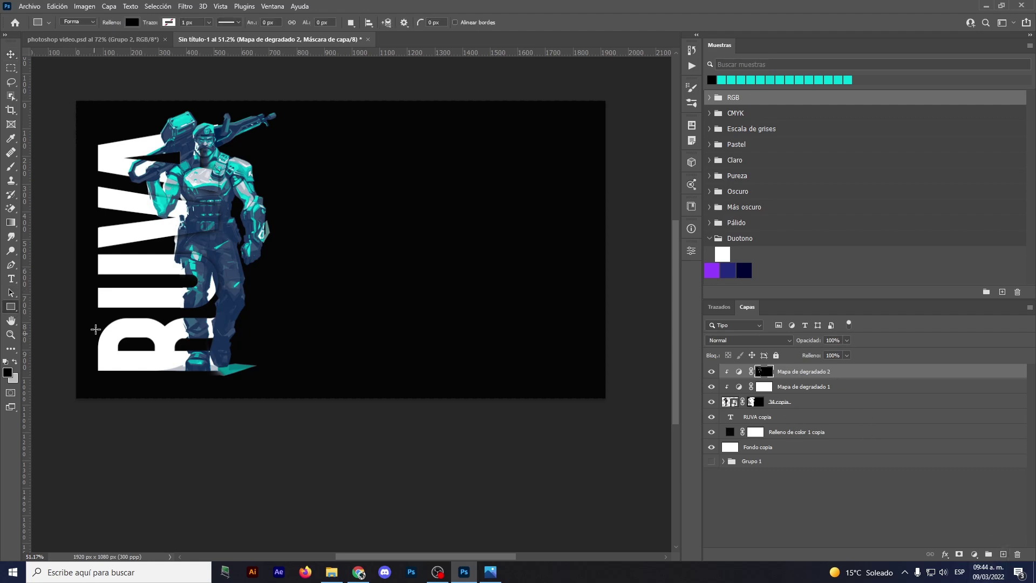
- Draw a #3c3c3c gray rectangle across the lower banner, placed below the text and character
left_click_drag(53, 276, 631, 434)
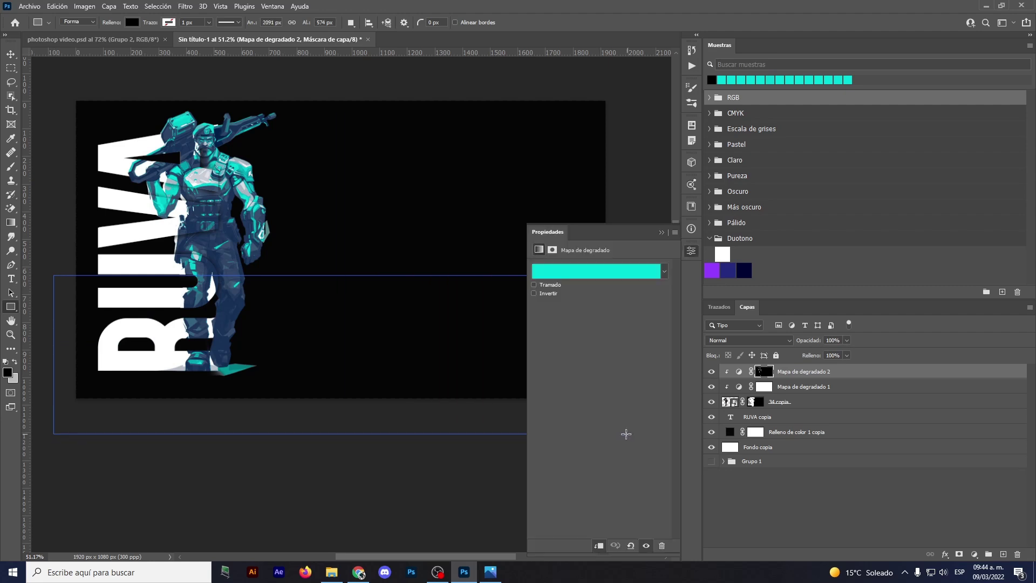
left_click(132, 23)
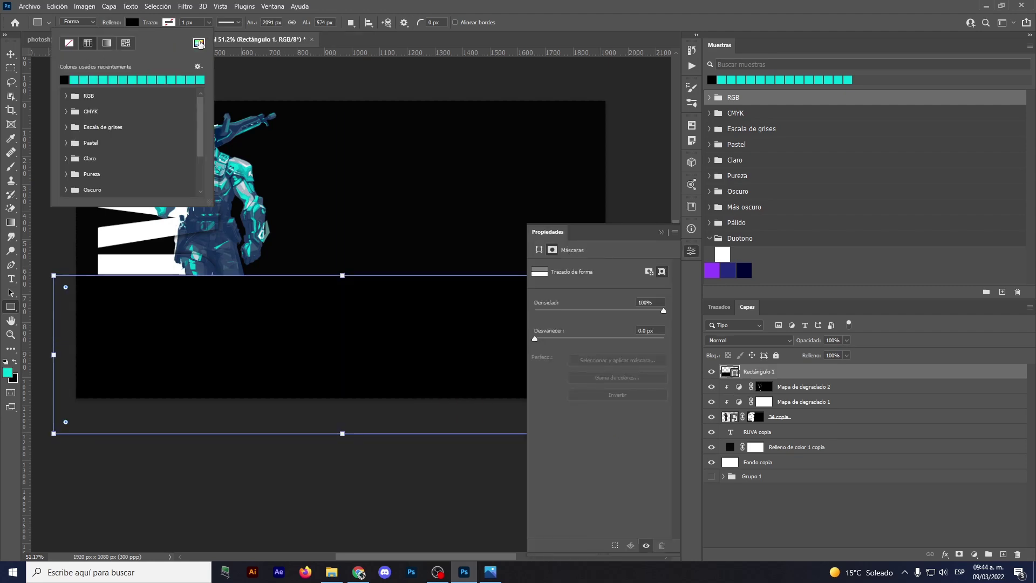
left_click(199, 43)
type("3c3c3c")
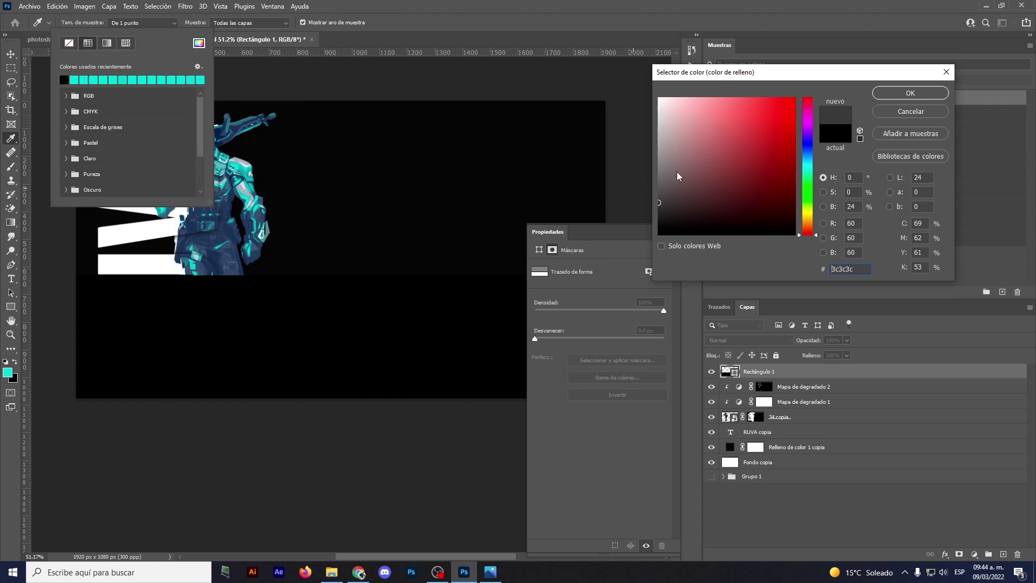
left_click(910, 93)
key("v")
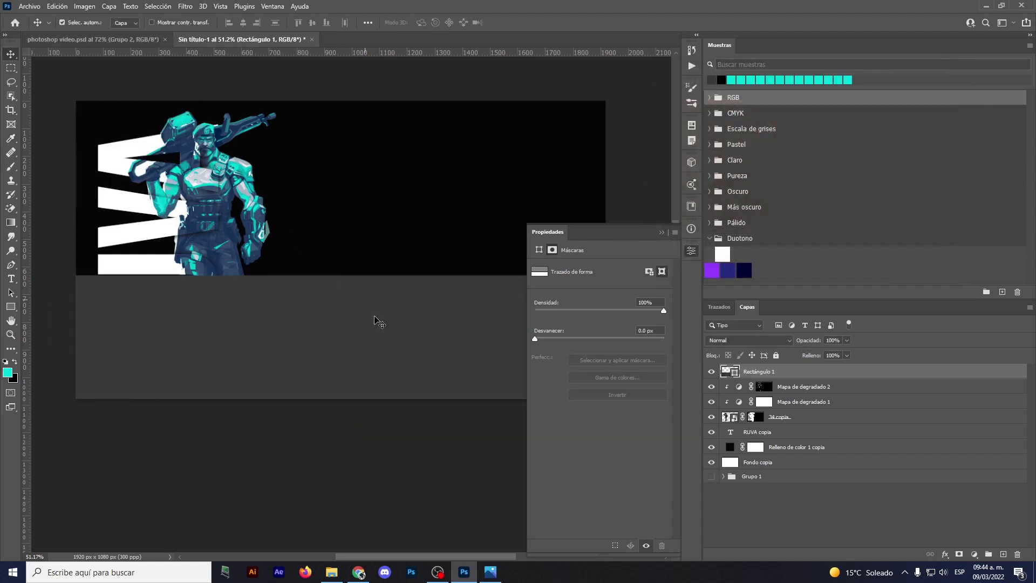
left_click_drag(378, 321, 444, 326)
left_click(662, 233)
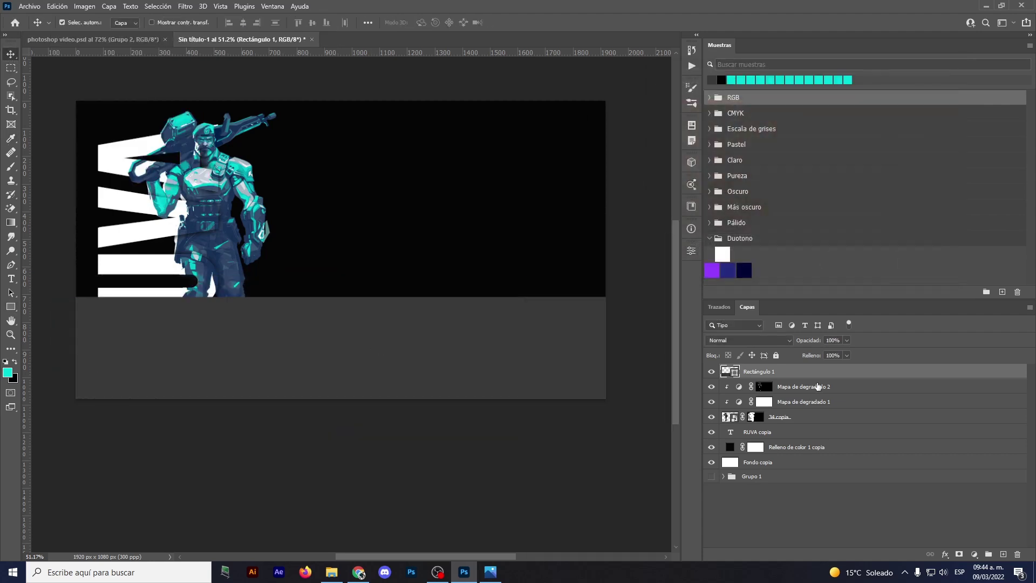
mouse_move(818, 386)
left_mouse_down()
mouse_move(807, 455)
mouse_move(760, 427)
left_mouse_up()
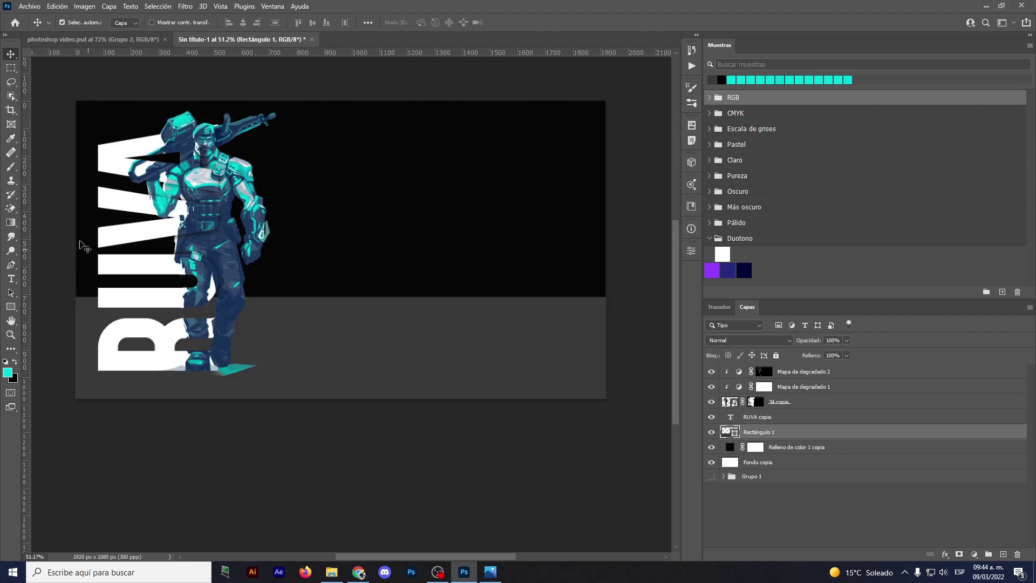
- Drag the purple swirl image 41 from the source folder into the banner
scroll(192, 208, "up", 2, "alt")
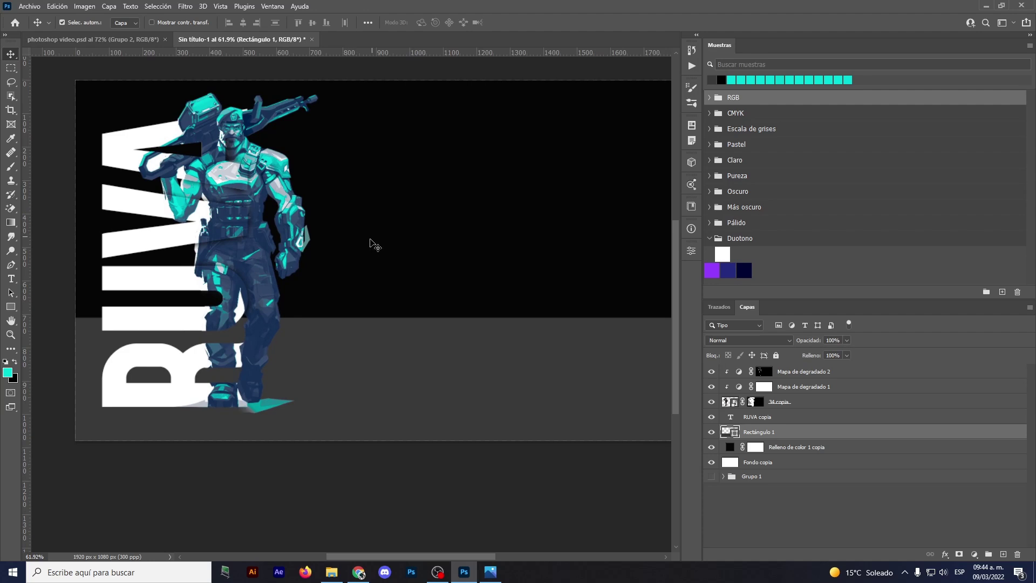
left_click(334, 573)
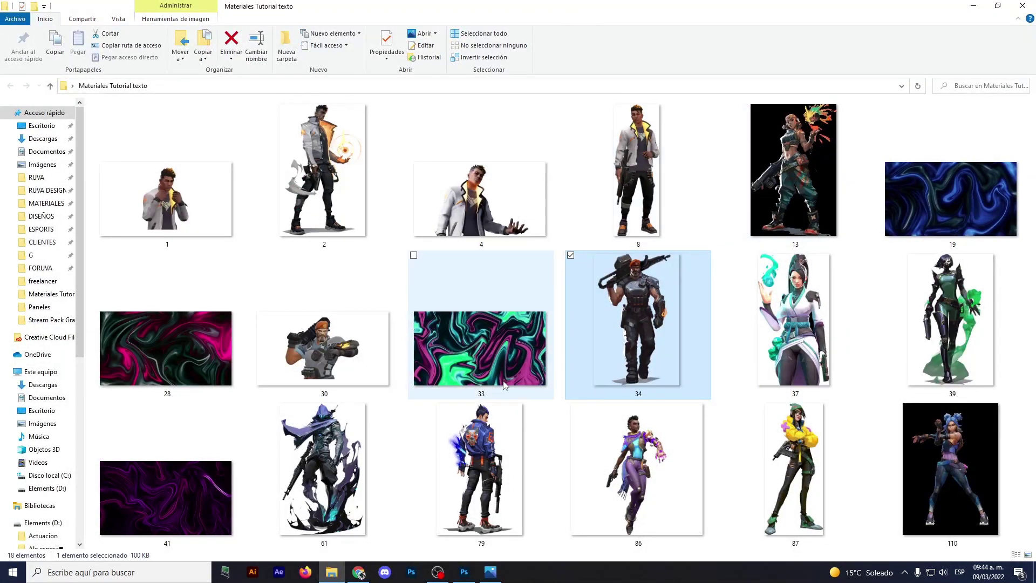
left_click(205, 358)
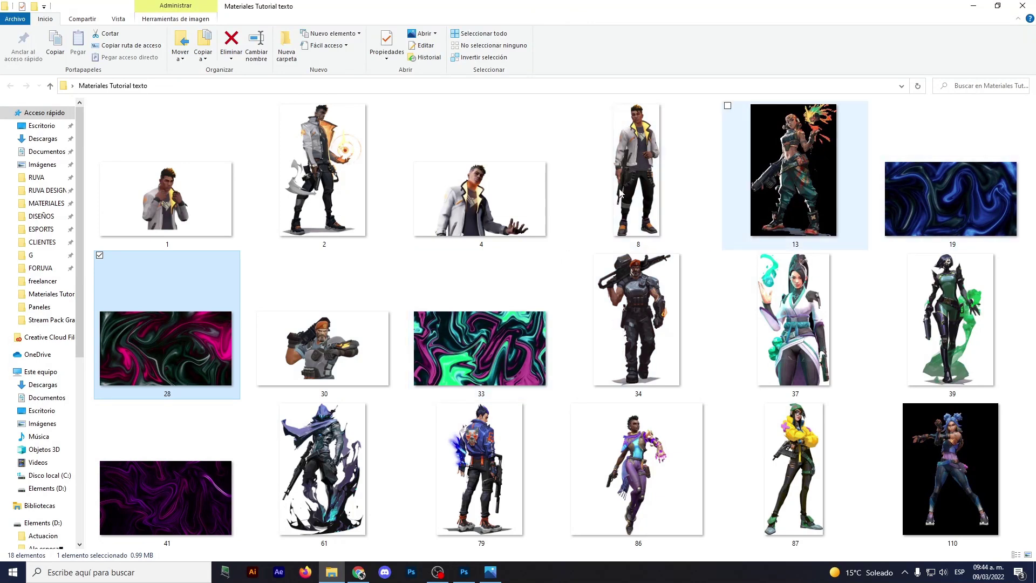
left_click(169, 478)
left_click_drag(169, 475, 353, 261)
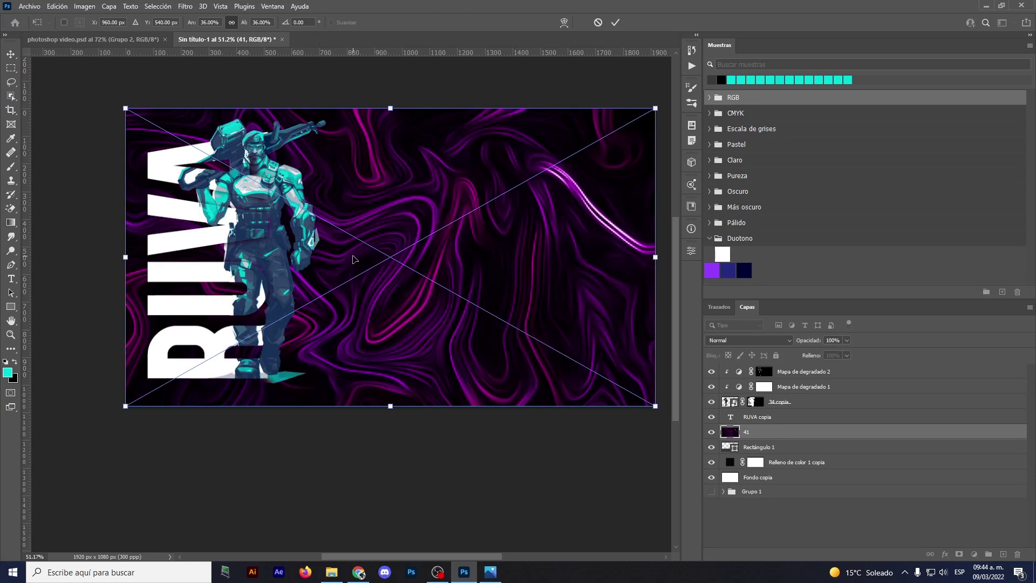
left_click(616, 25)
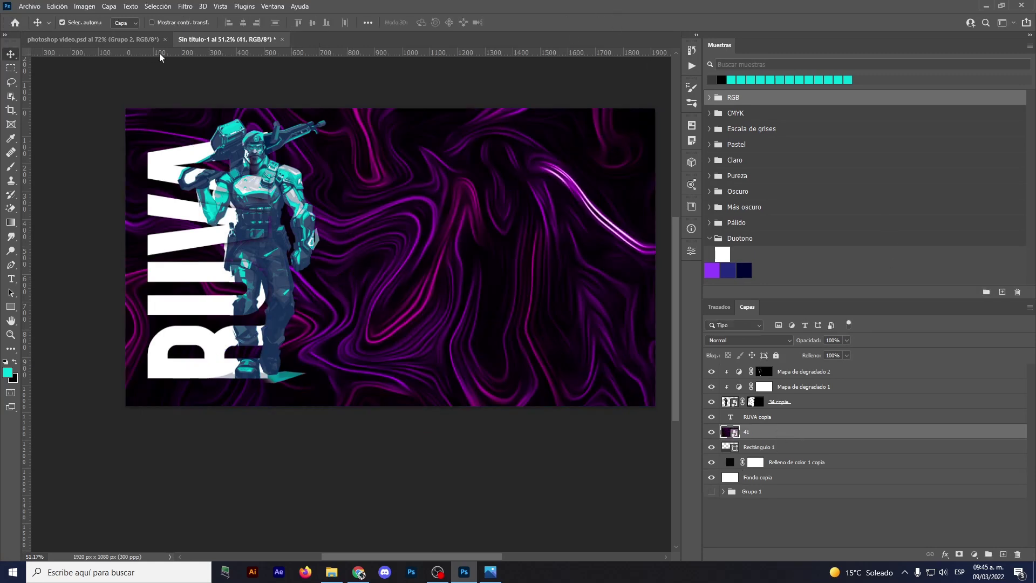
- Apply Hue/Saturation to layer 41 with Hue around -87, turning the swirl teal and blue
key("ctrl+u")
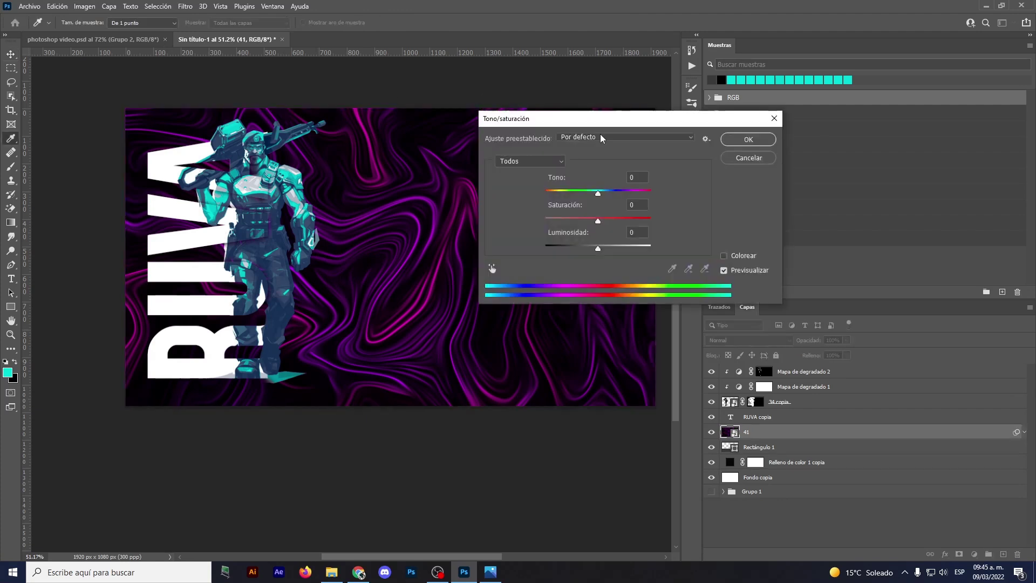
left_click_drag(598, 194, 565, 194)
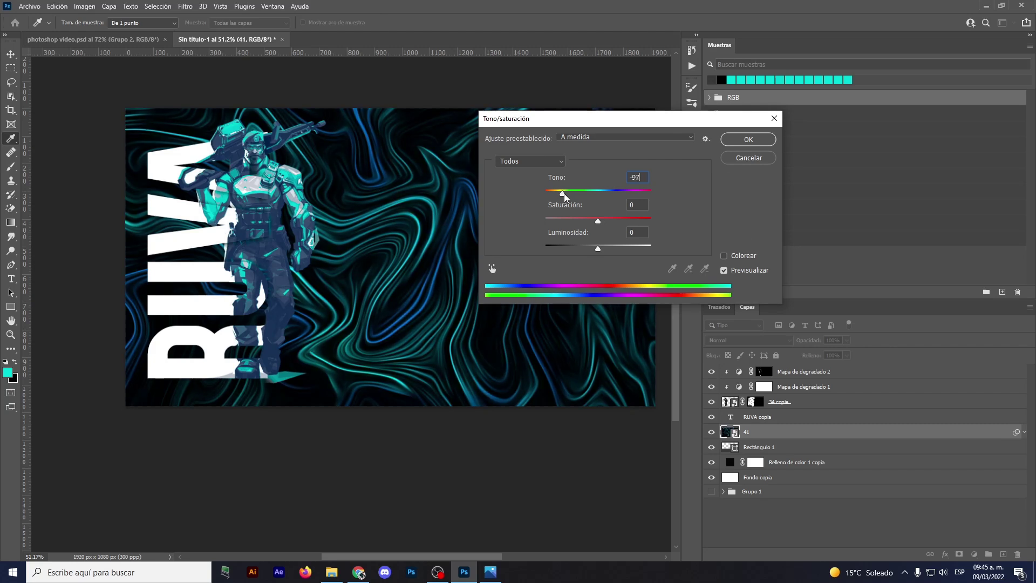
left_click_drag(565, 194, 565, 193)
left_click(748, 140)
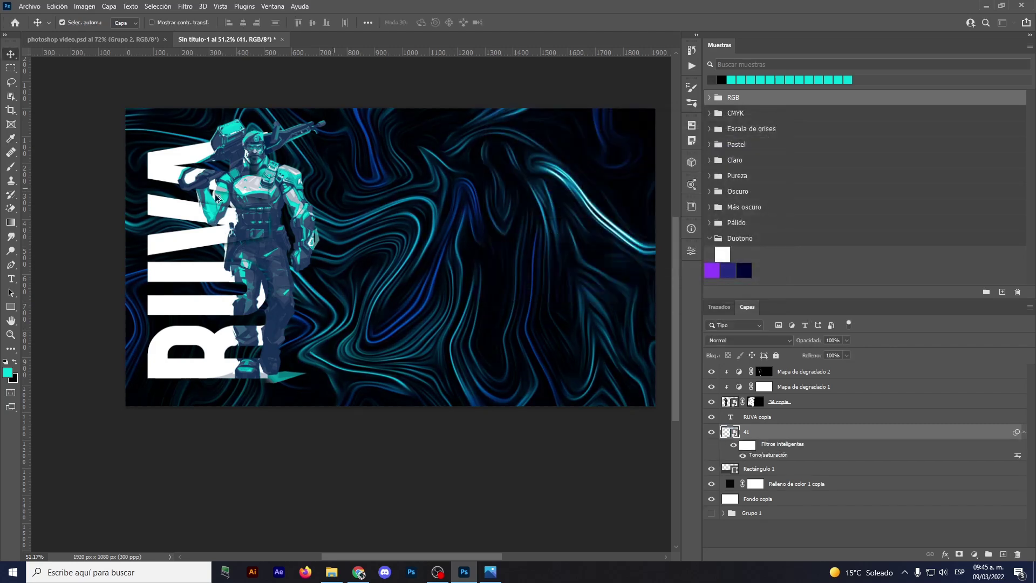
scroll(227, 205, "up", 3)
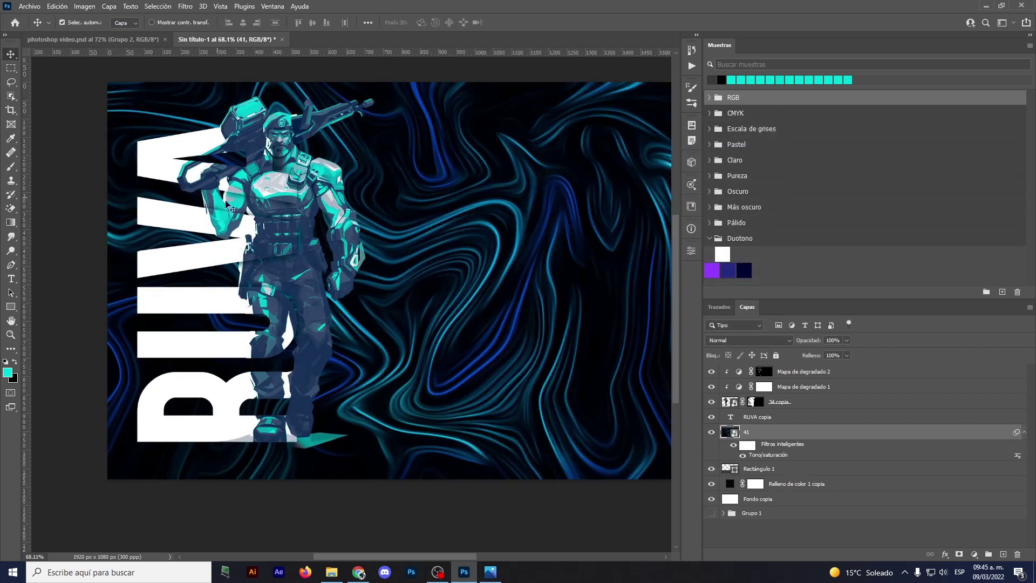
- Give layer 41 Aclarar (Lighten) blend mode and 47% opacity
left_click(718, 340)
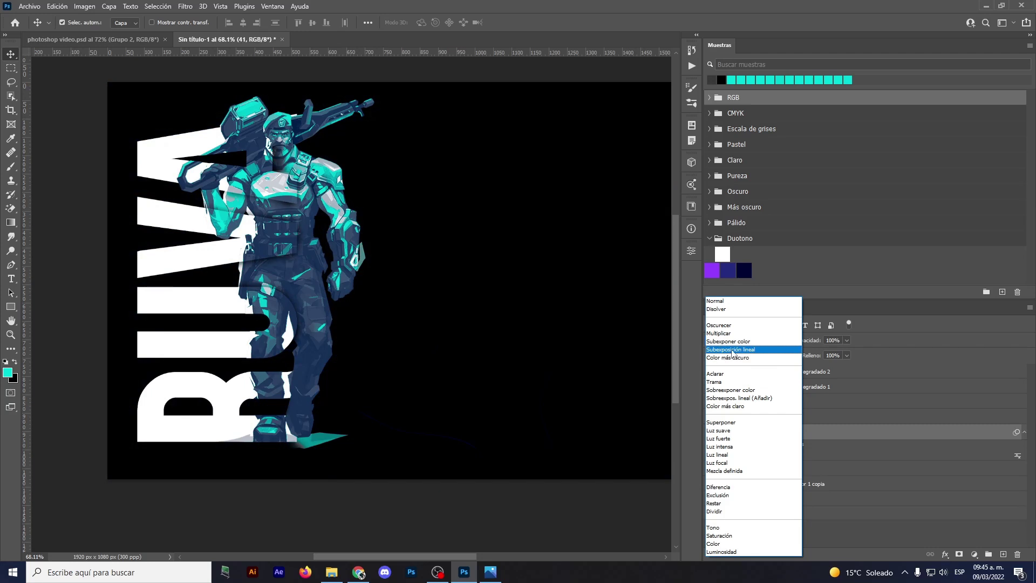
left_click(716, 373)
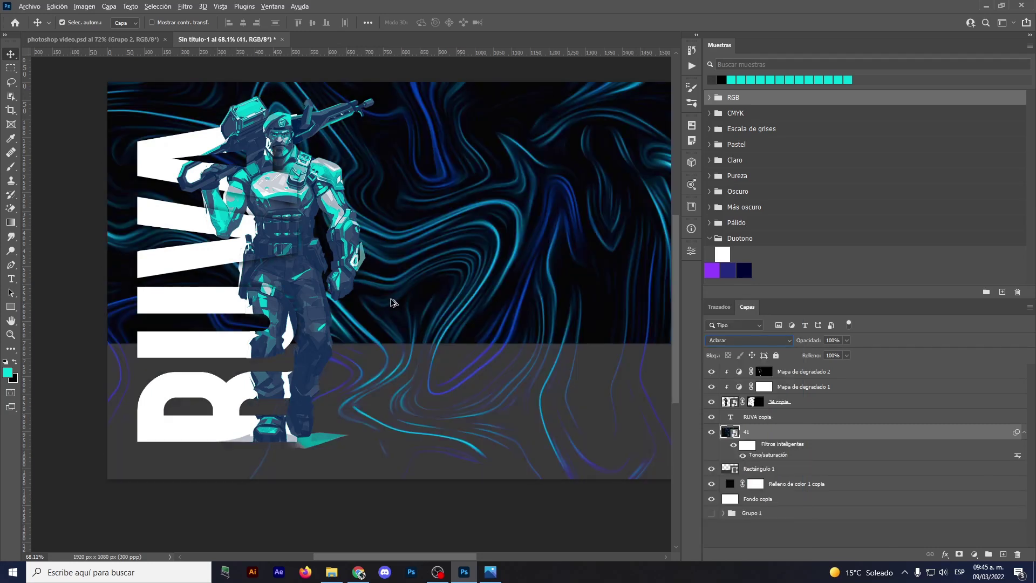
scroll(426, 286, "down", 2)
mouse_move(806, 342)
left_mouse_down()
mouse_move(818, 341)
mouse_move(808, 339)
left_mouse_up()
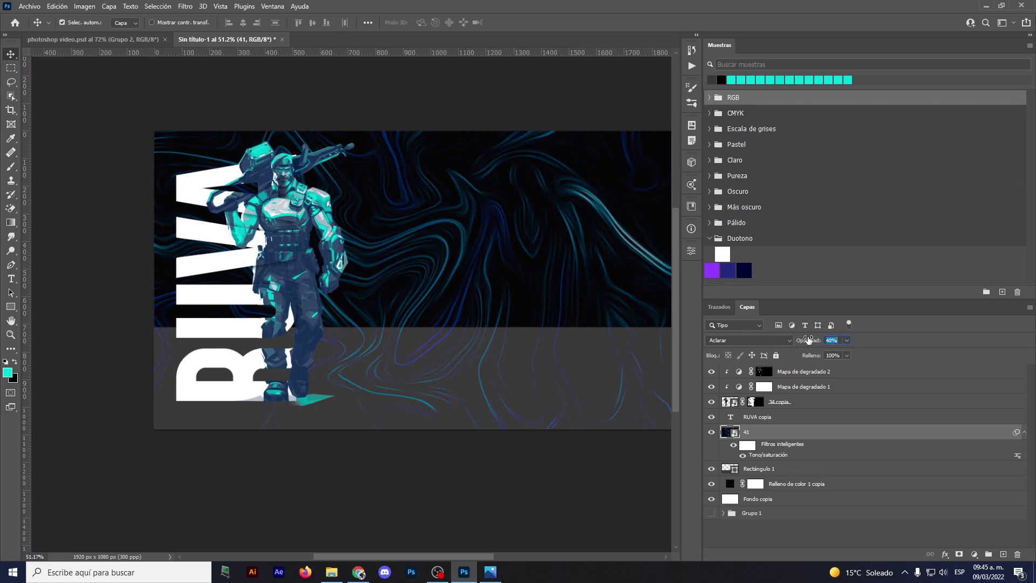
scroll(356, 256, "down", 2)
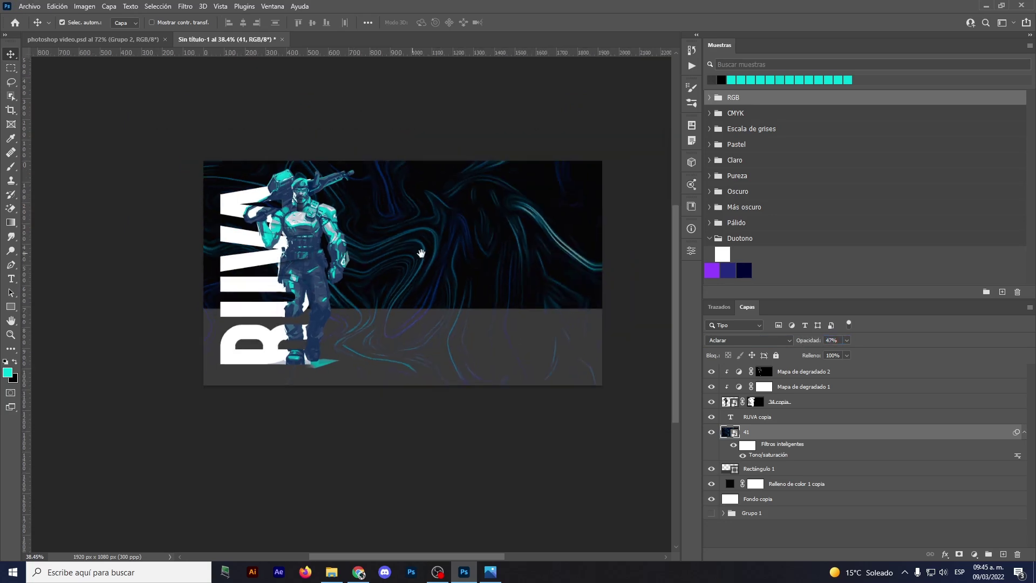
scroll(399, 265, "up", 3)
scroll(372, 270, "down", 1)
scroll(374, 229, "up", 1)
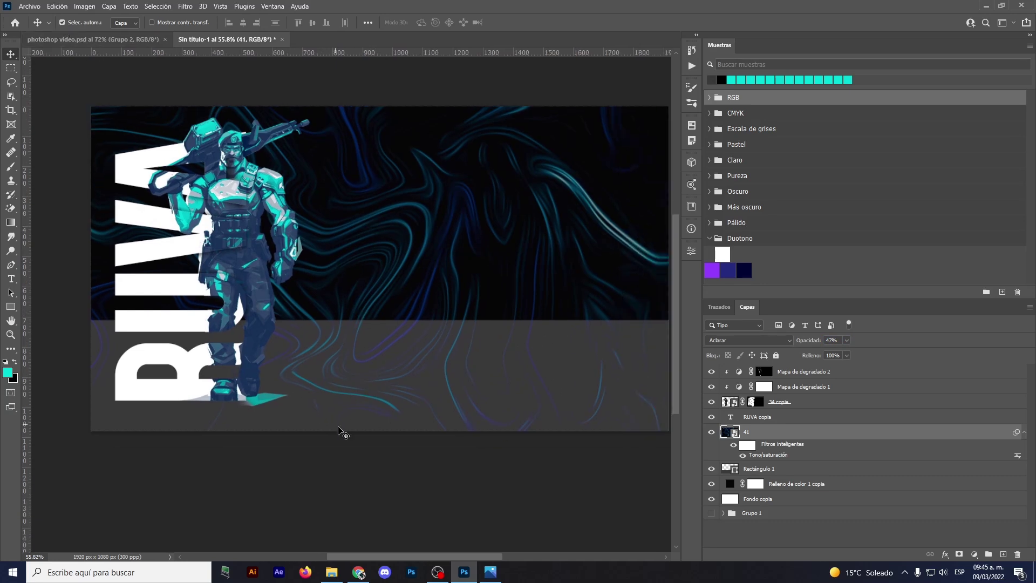
- Fill the Rectángulo 1 lower band with near-black #0c0c0c
left_click(727, 470)
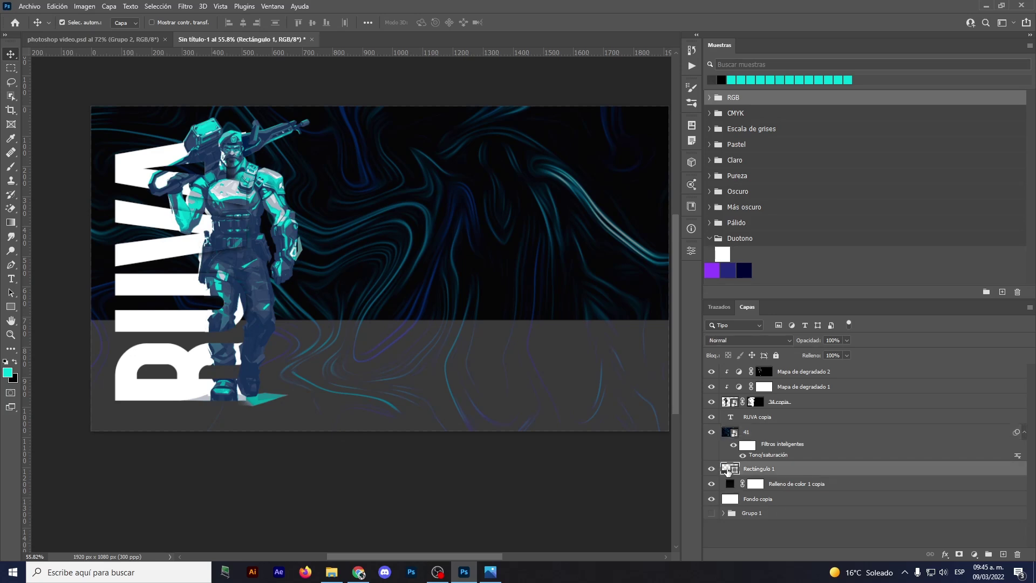
key("u")
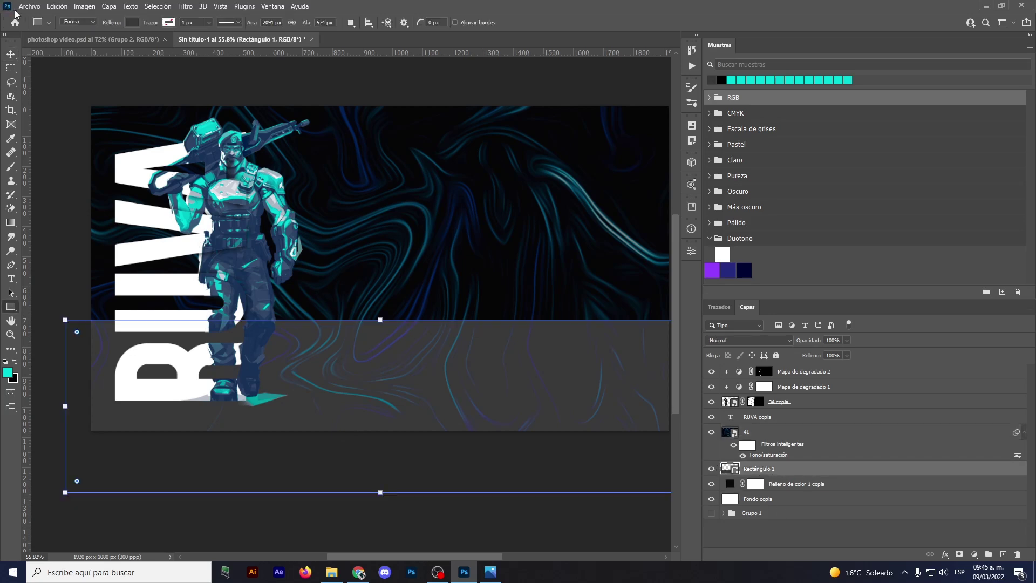
left_click(133, 25)
left_click(197, 42)
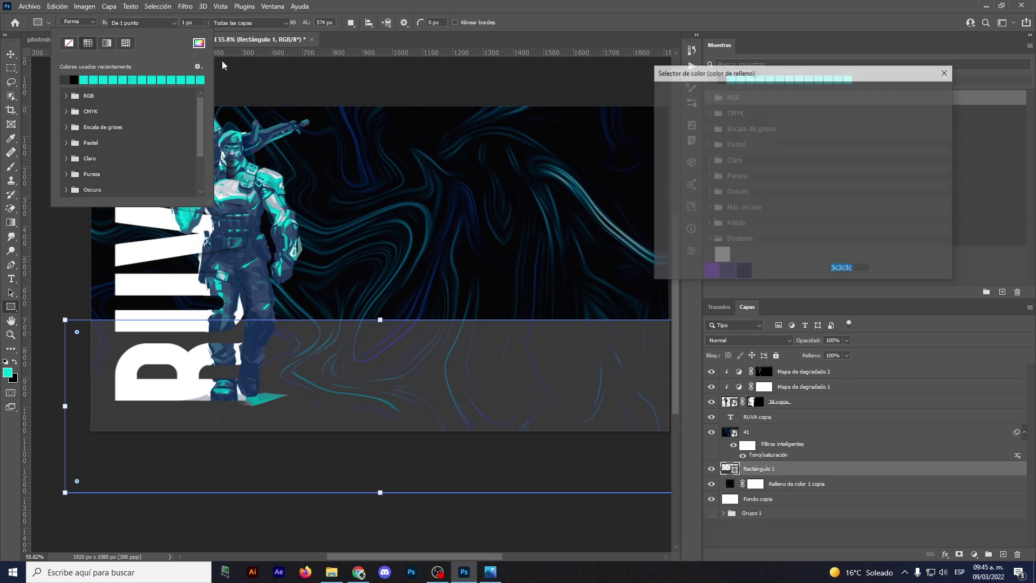
left_click_drag(673, 216, 655, 232)
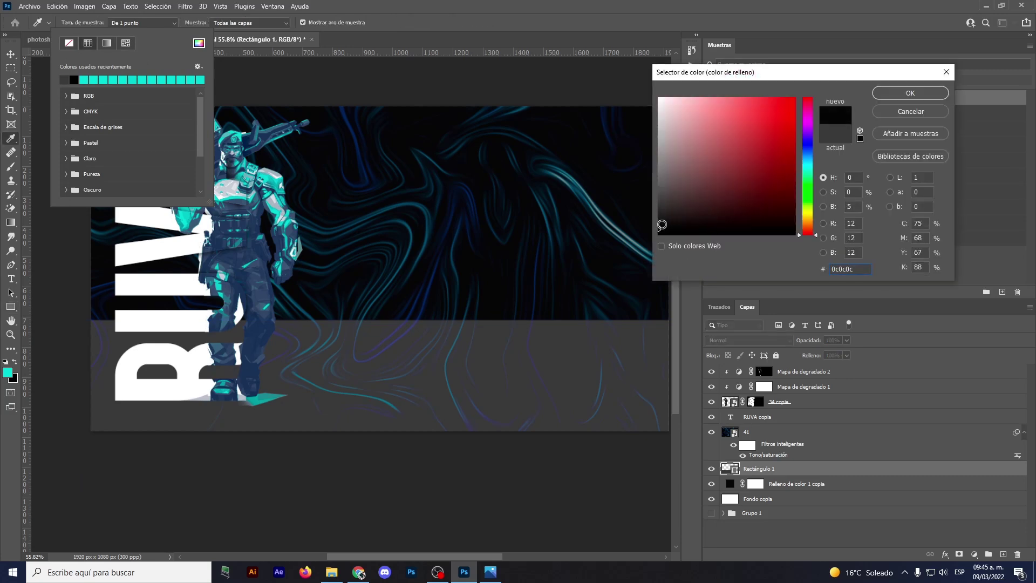
left_click(887, 94)
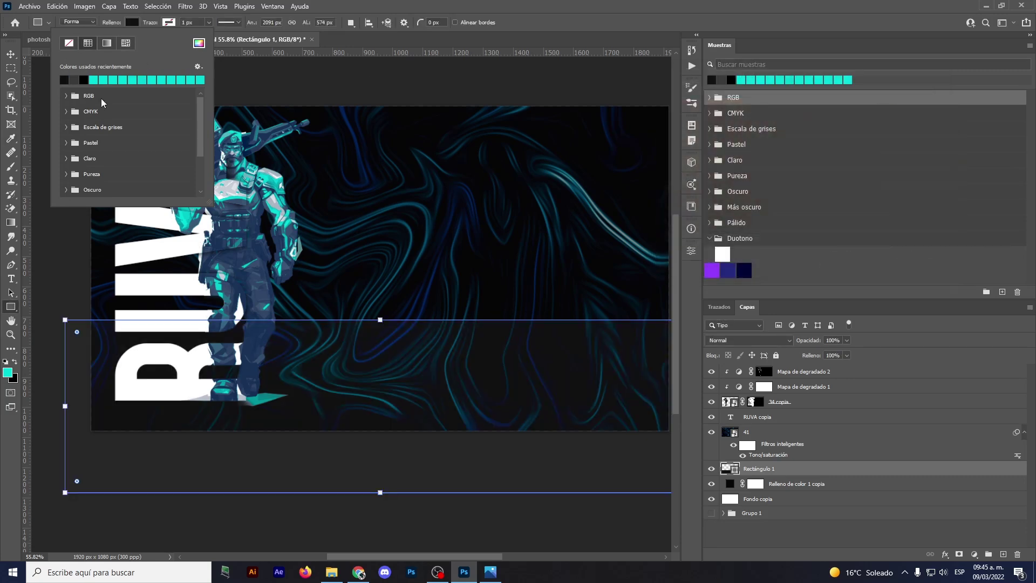
key("Escape")
key("v")
scroll(179, 210, "down", 2, "alt")
scroll(178, 211, "down", 1, "alt")
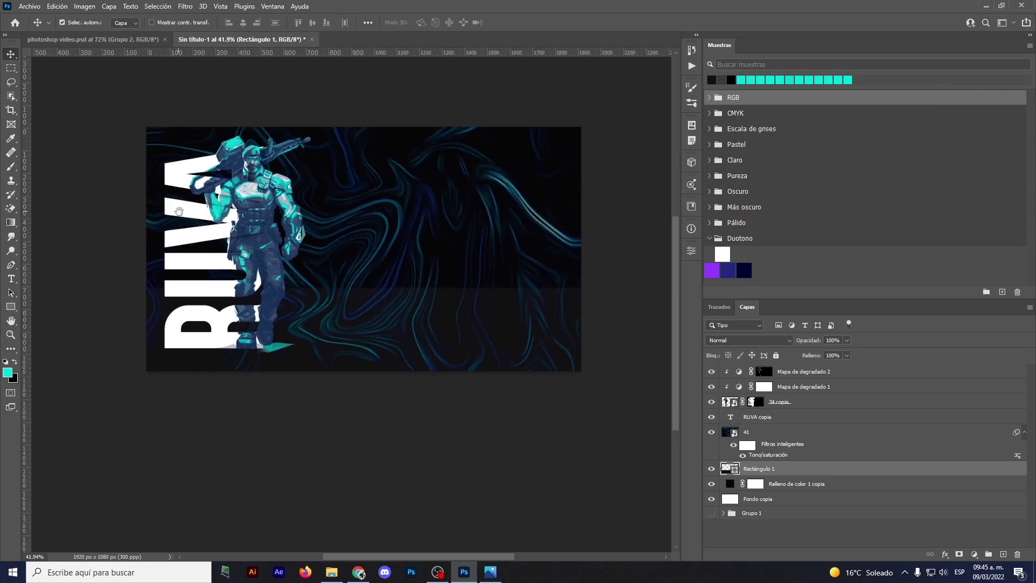
scroll(202, 220, "up", 2, "alt")
scroll(272, 239, "down", 5)
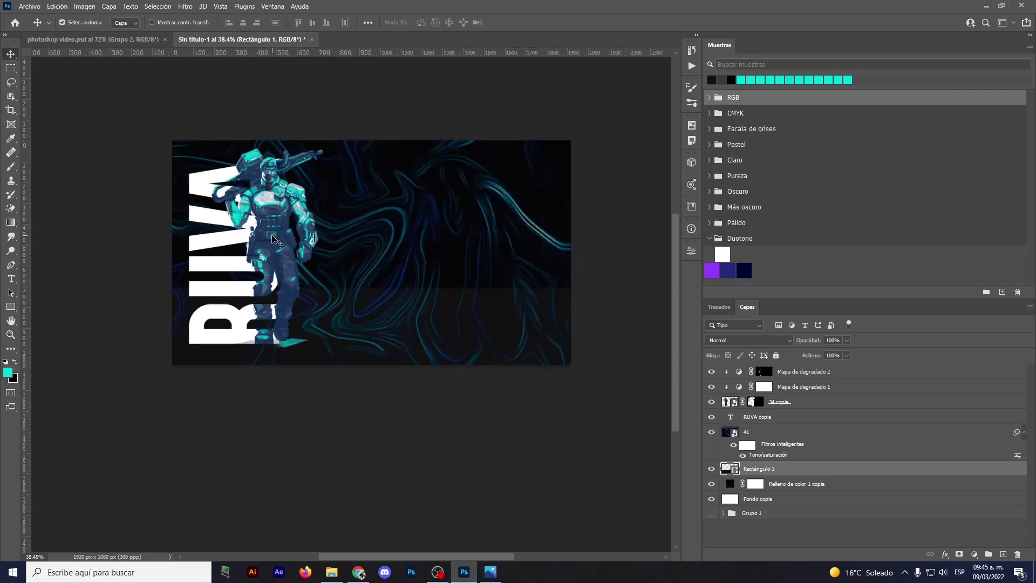
scroll(397, 244, "right", 2)
scroll(236, 224, "up", 2)
scroll(235, 224, "up", 2)
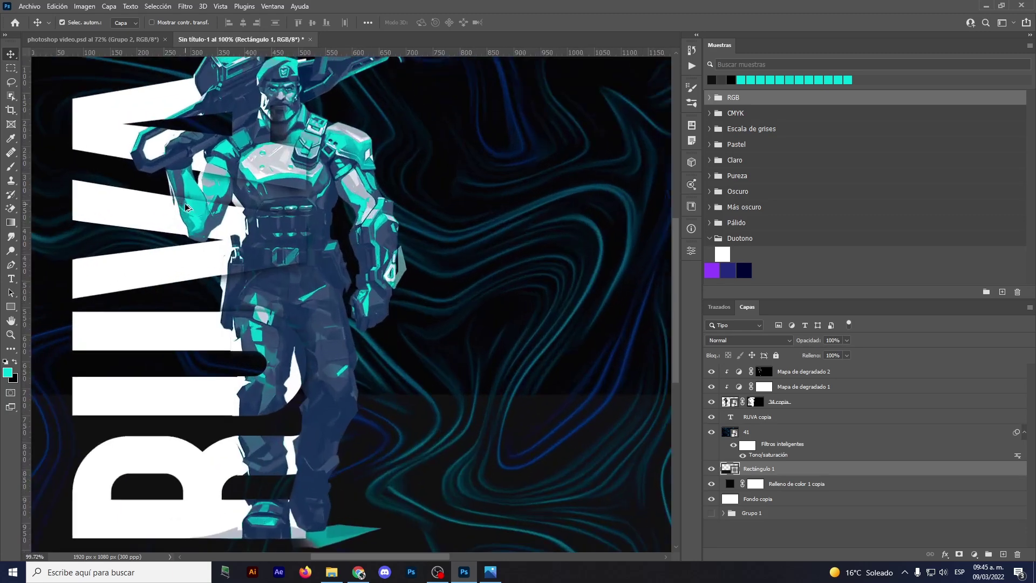
scroll(191, 209, "down", 2)
left_click(91, 39)
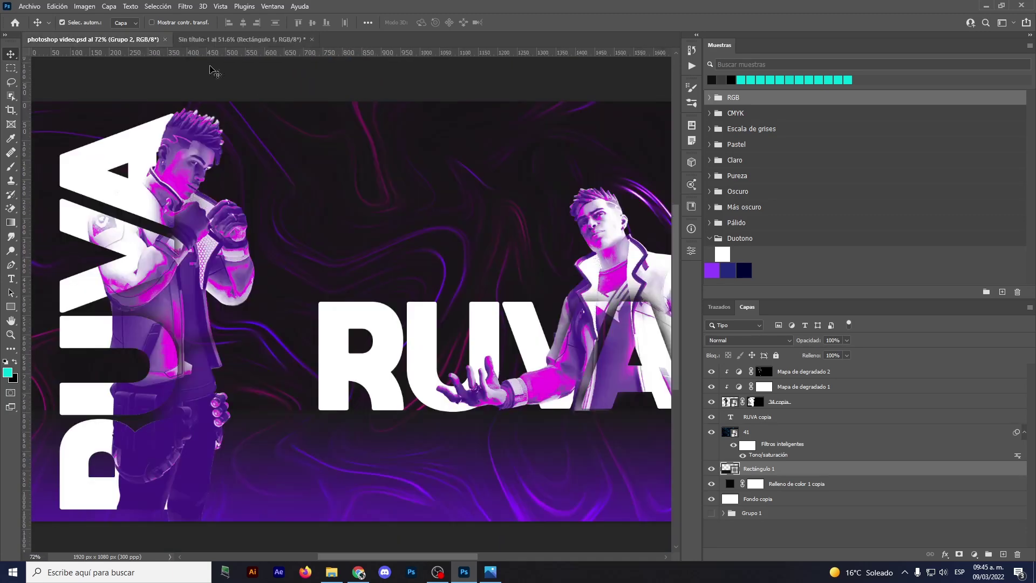
scroll(365, 301, "down", 2)
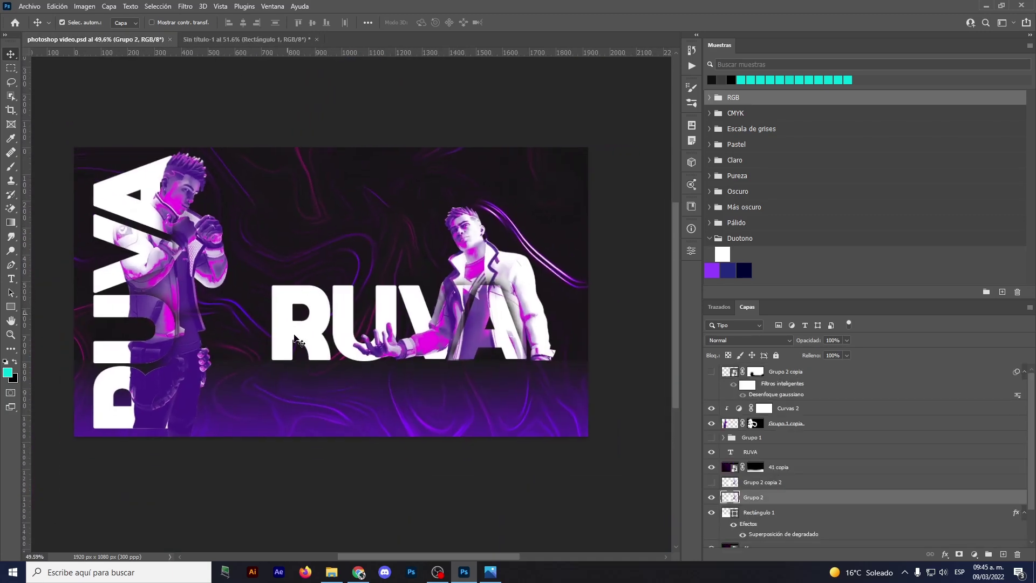
left_click(237, 39)
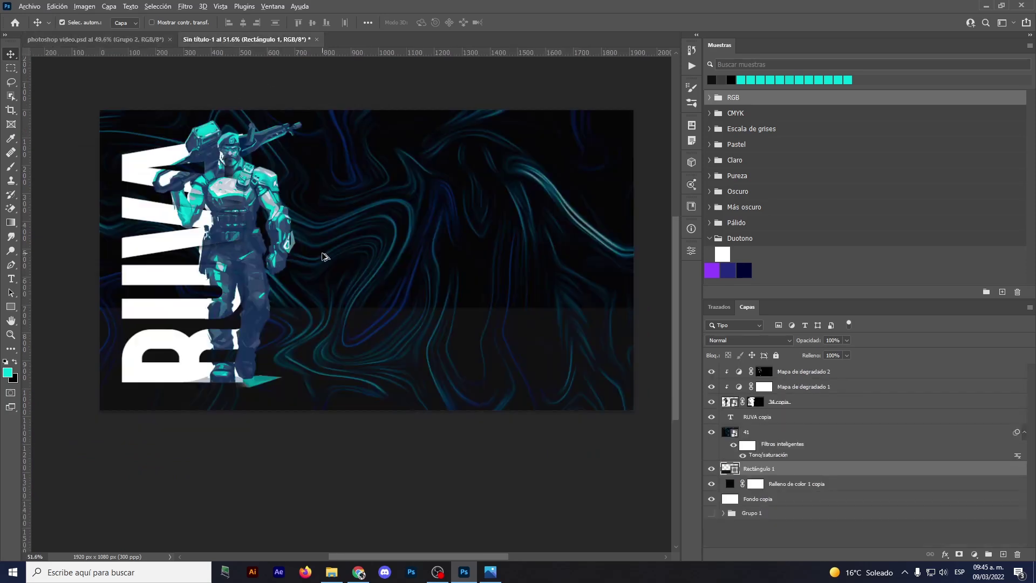
scroll(373, 229, "down", 2)
scroll(324, 251, "up", 2)
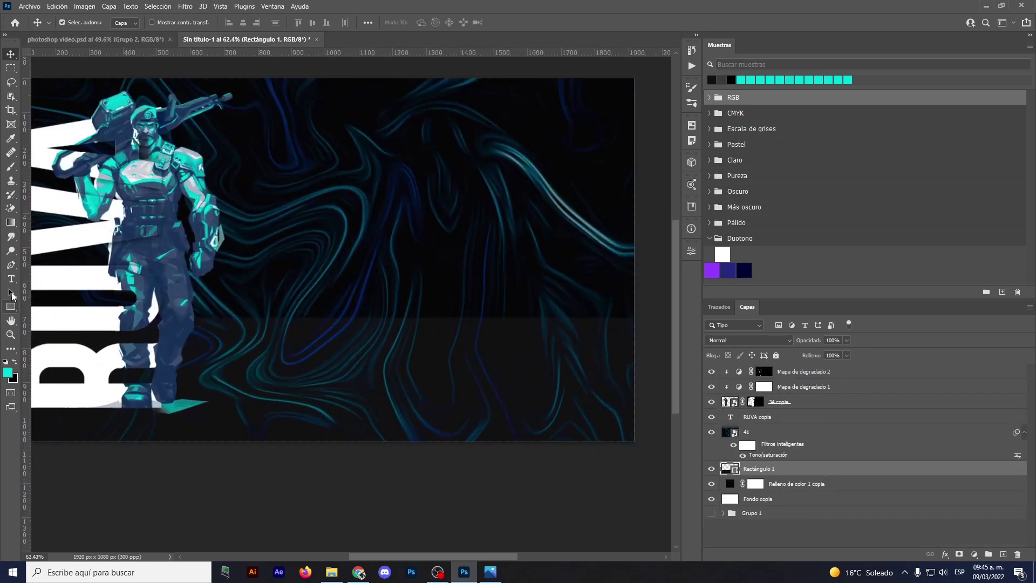
- Type the RUVA headline on the banner's upper right and select it
left_click(11, 280)
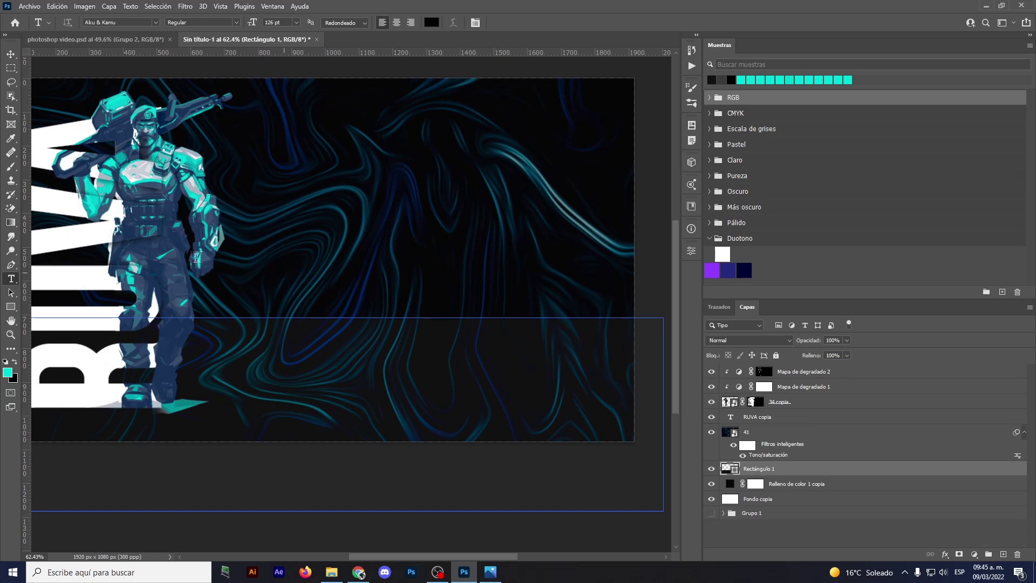
left_click(359, 236)
type("RUVA")
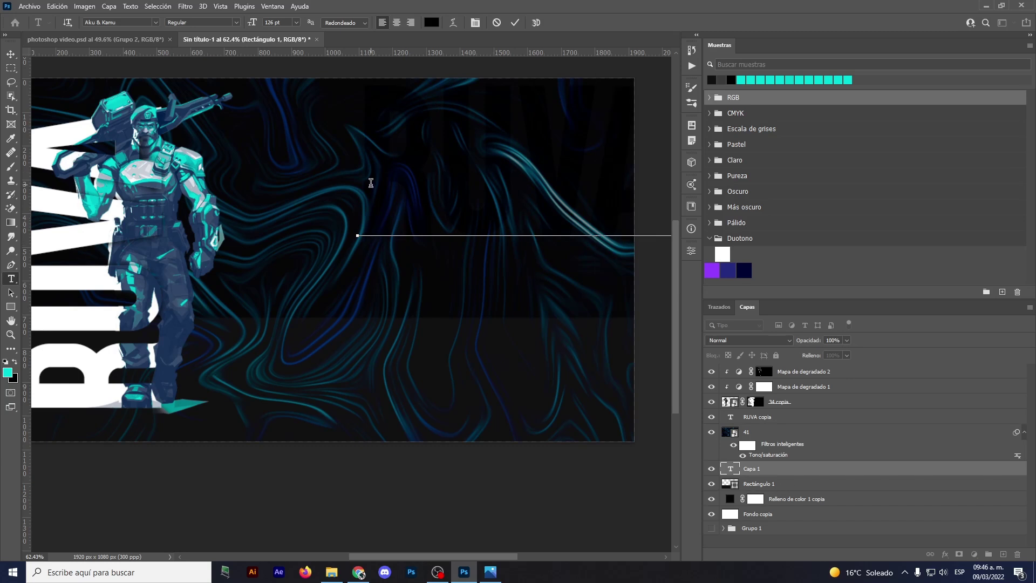
key("ctrl+a")
- Make the RUVA text white (#ffffff) and commit it
left_click(431, 23)
left_click(689, 134)
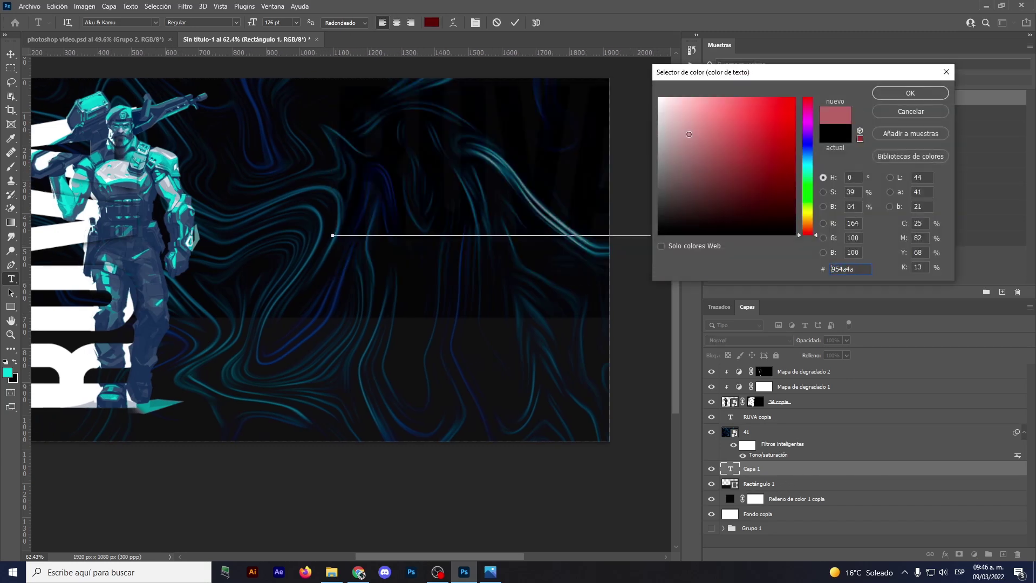
type("ffffff")
left_click(910, 93)
left_click(515, 22)
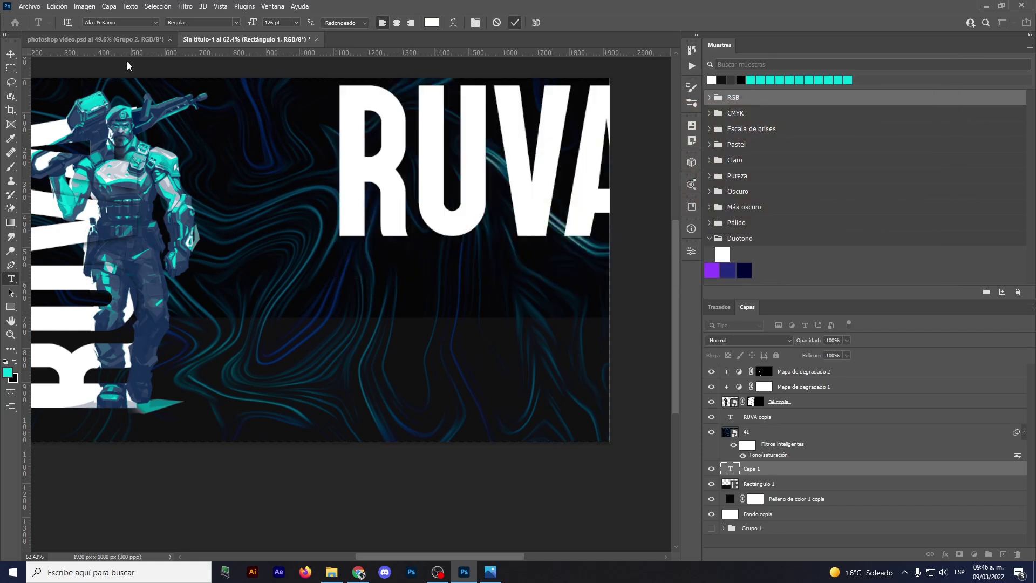
key("v")
left_click_drag(369, 185, 447, 261)
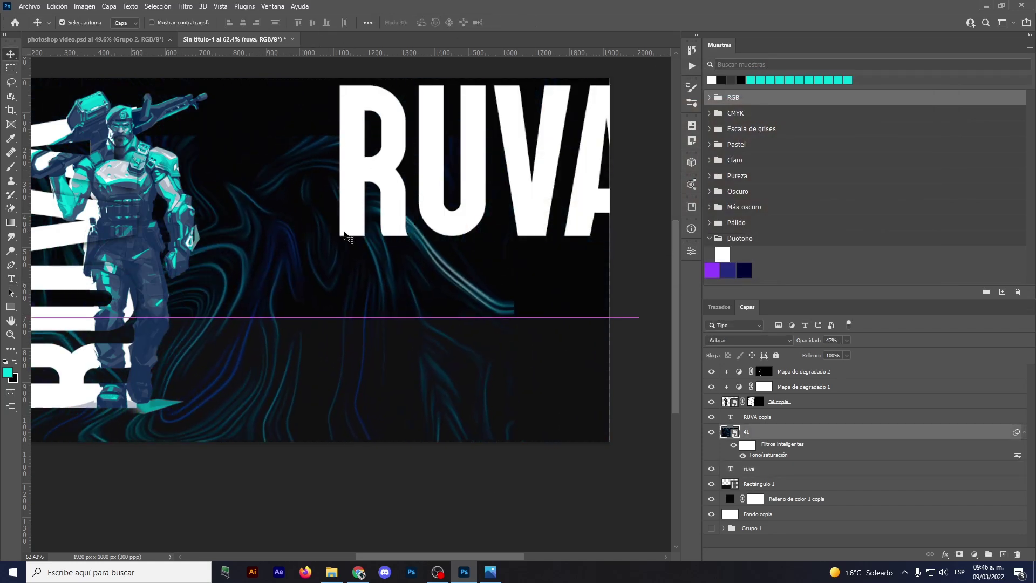
- Undo the background shift, set the swirl layer to Lighten, and move RUVA toward centre
key("ctrl+z")
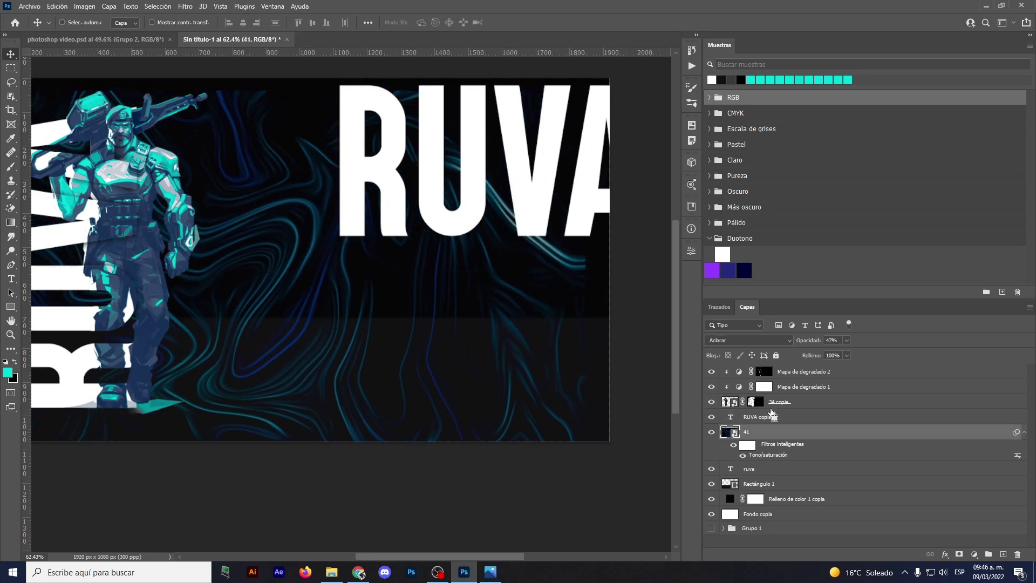
key("alt+shift+g")
left_click(771, 419)
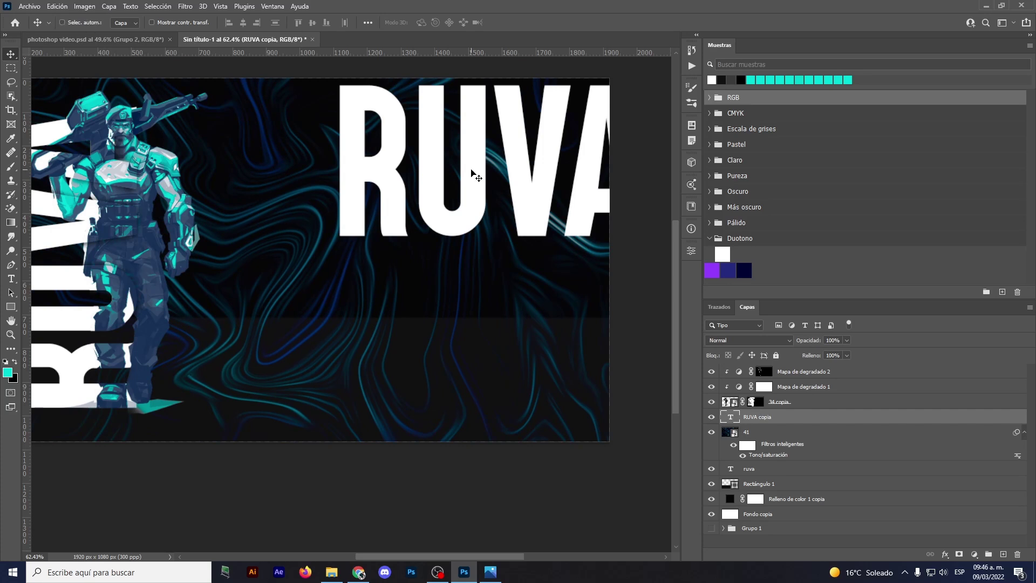
left_click(770, 475)
left_click_drag(529, 194, 455, 274)
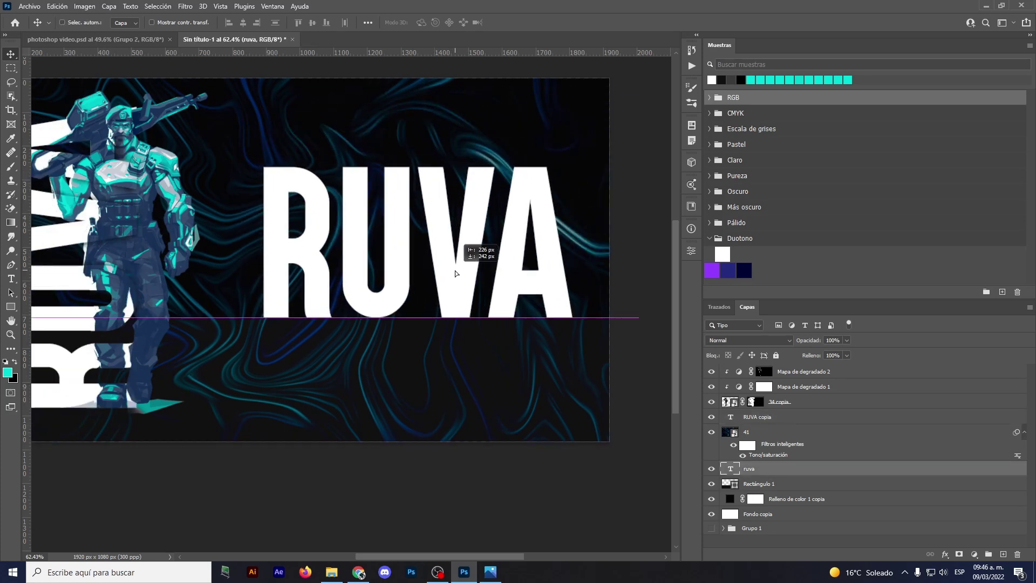
- Scale the RUVA headline to about three-quarters size and nudge it up-left
key("ctrl+t")
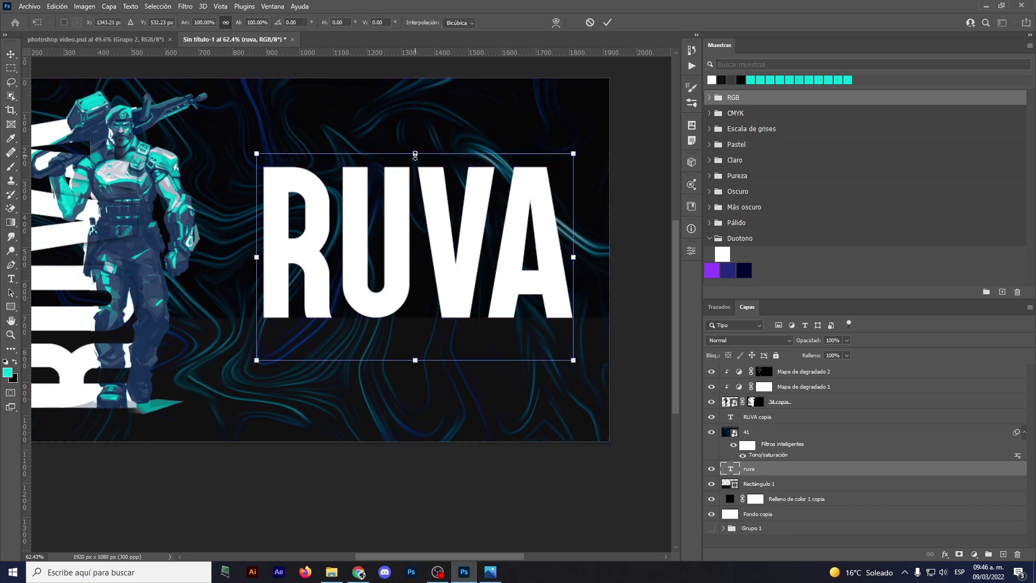
left_click_drag(415, 155, 415, 204)
left_click_drag(413, 271, 397, 251)
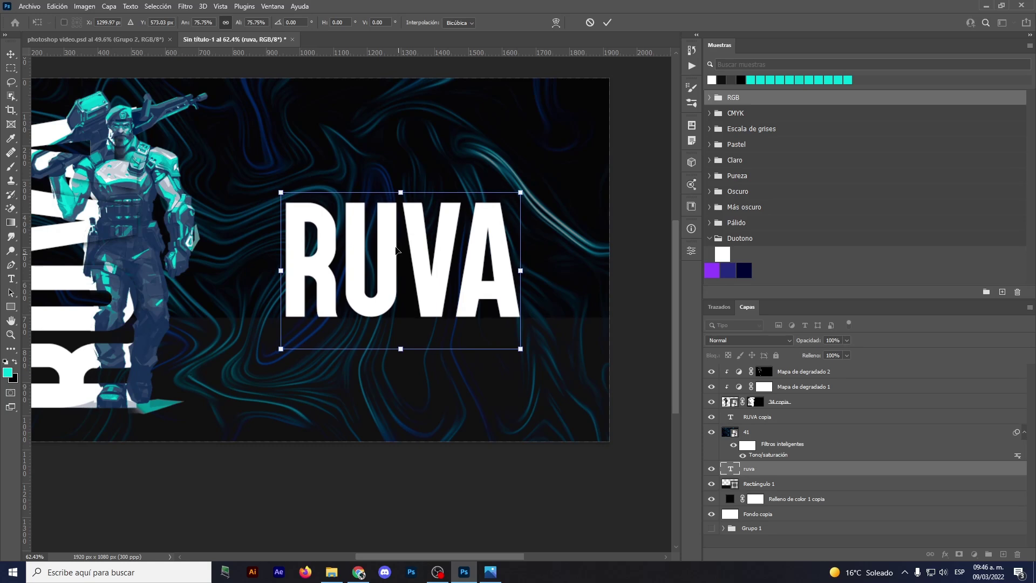
left_click(607, 22)
scroll(387, 253, "down", 3)
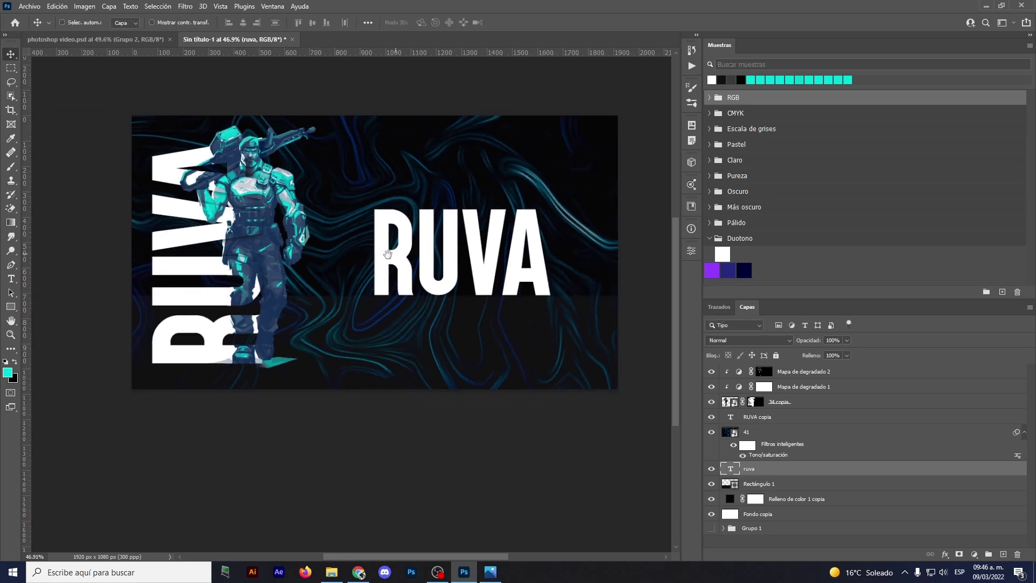
scroll(310, 262, "up", 3)
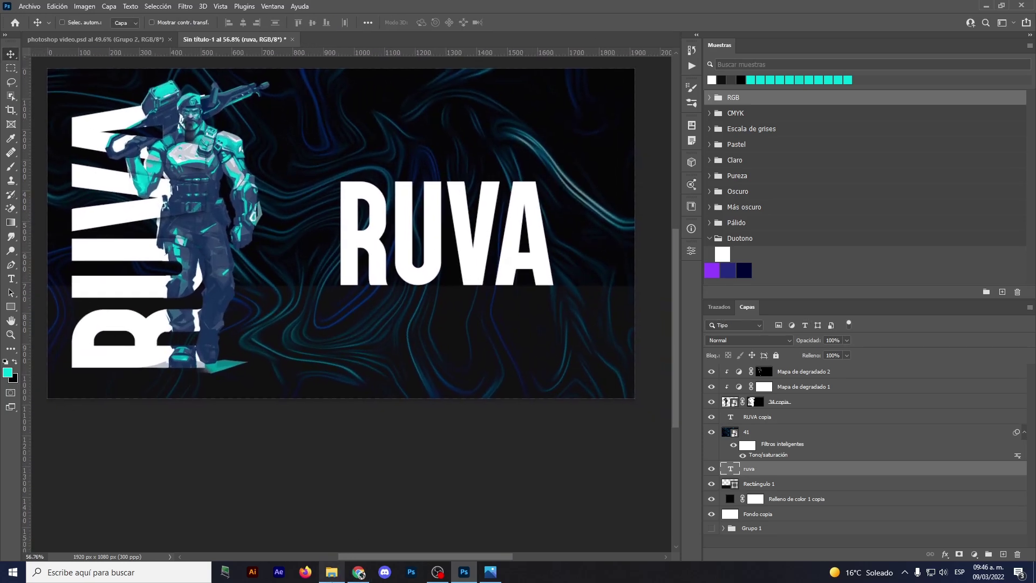
- Drag character image 30 from the Materiales Tutorial texto folder onto the banner
left_click(329, 571)
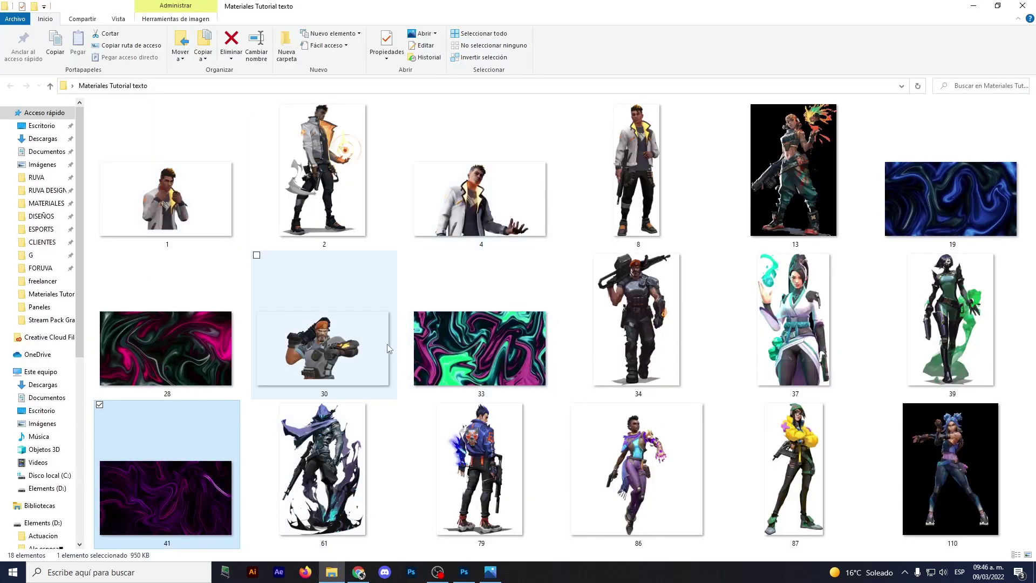
left_click_drag(323, 320, 444, 558)
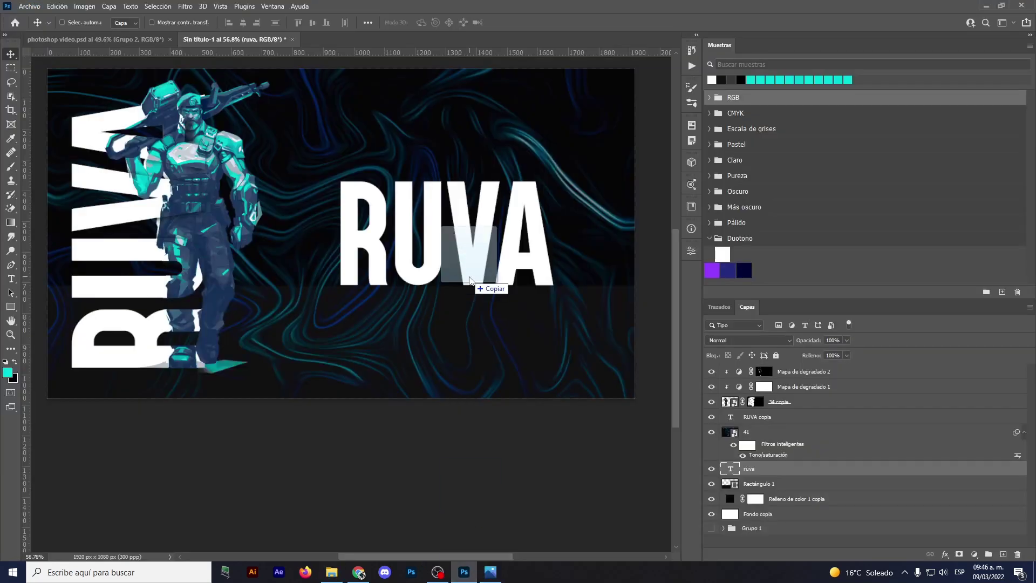
left_click_drag(443, 558, 467, 278)
- Scale character image 30 to about 12% and place it beside RUVA on the right
left_click_drag(341, 68, 341, 264)
mouse_move(338, 331)
left_mouse_down()
mouse_move(522, 218)
mouse_move(531, 226)
left_mouse_up()
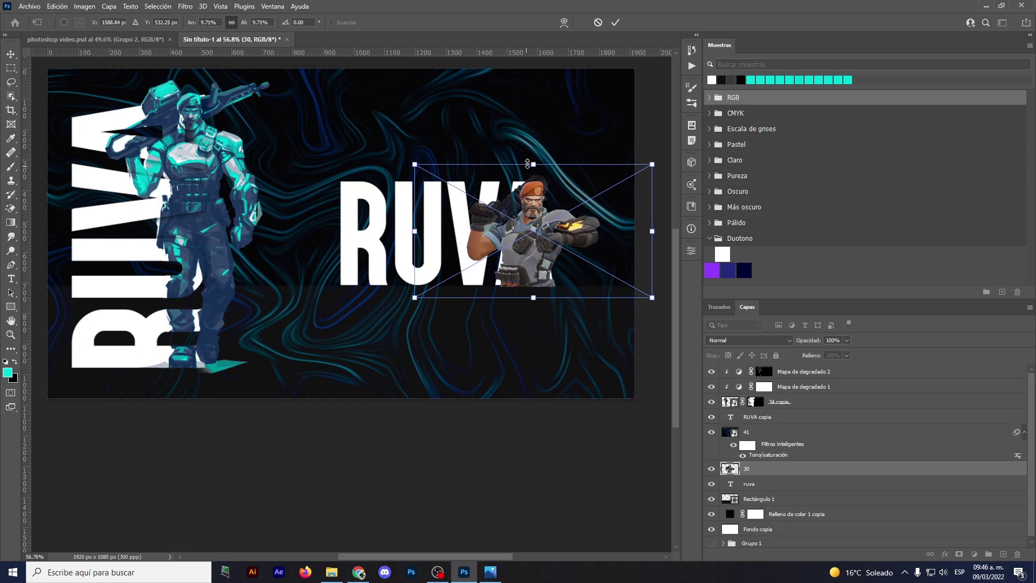
mouse_move(528, 162)
left_mouse_down()
mouse_move(533, 124)
mouse_move(522, 171)
left_mouse_up()
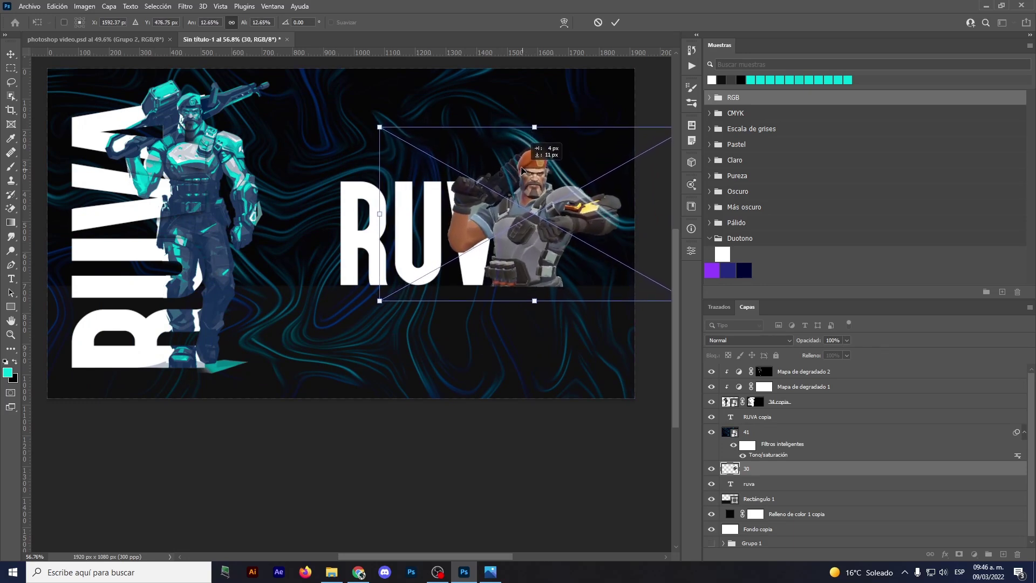
left_click(615, 24)
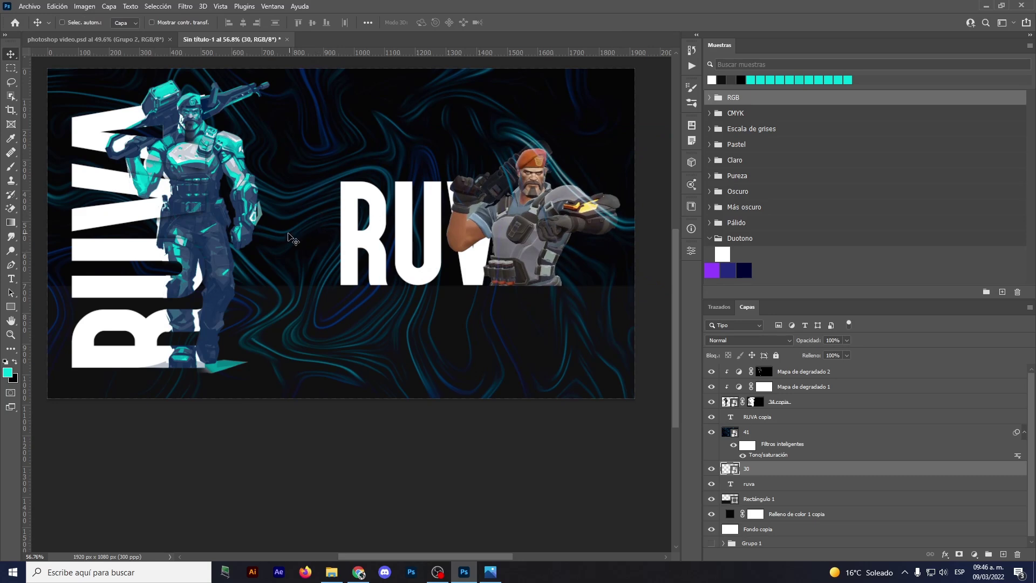
scroll(291, 240, "up", 3)
scroll(553, 390, "down", 3)
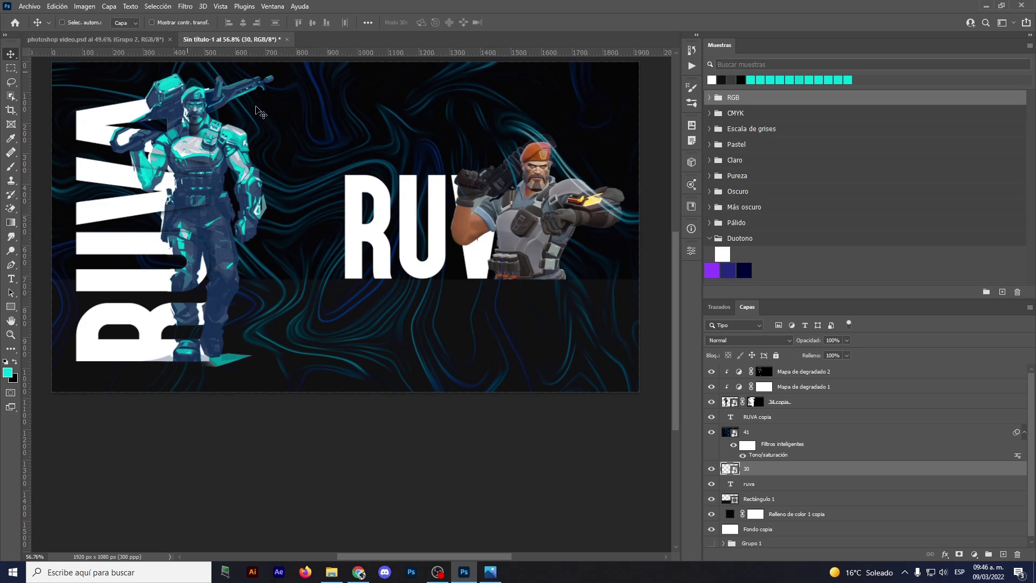
scroll(496, 201, "down", 2)
left_click_drag(495, 193, 481, 199)
scroll(453, 191, "up", 1)
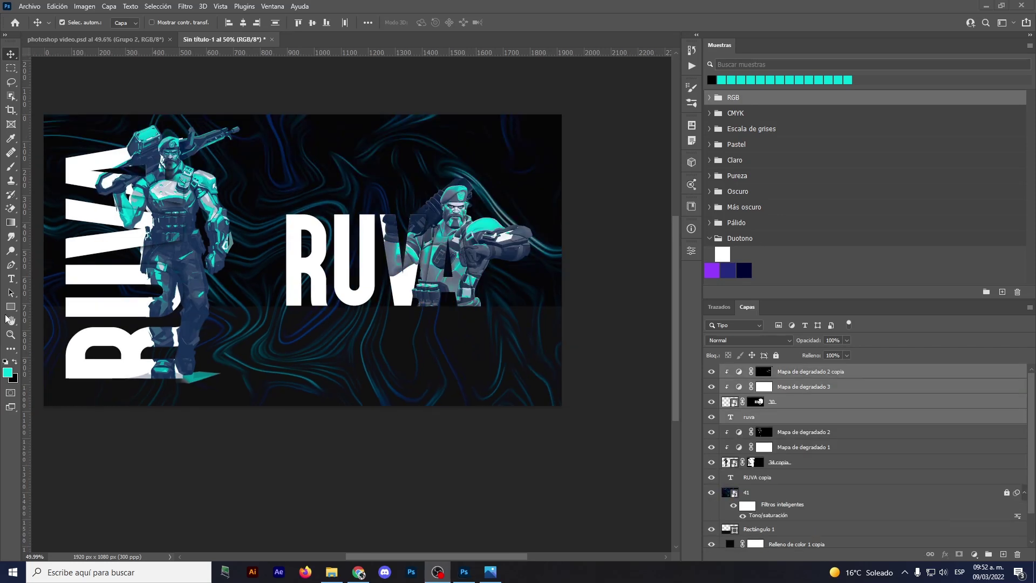
scroll(368, 212, "up", 2)
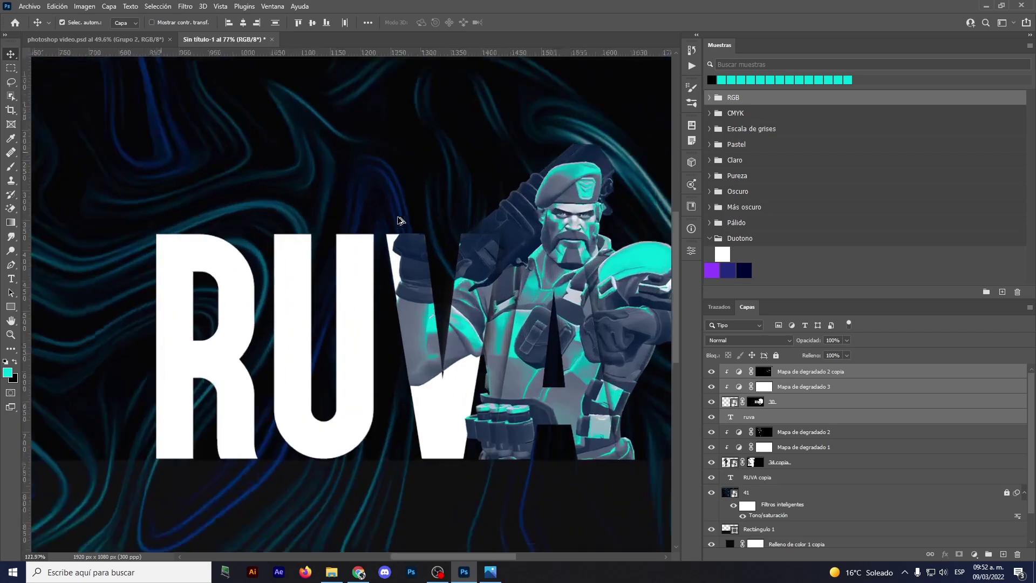
scroll(368, 205, "up", 2)
scroll(368, 200, "up", 1)
scroll(367, 198, "down", 2)
scroll(356, 205, "down", 2)
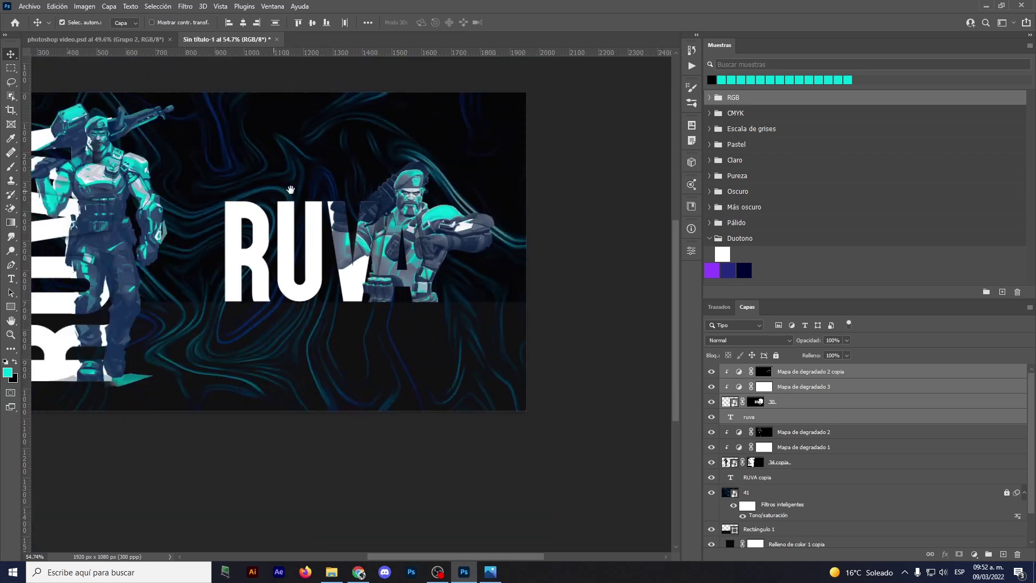
left_click_drag(336, 204, 342, 248)
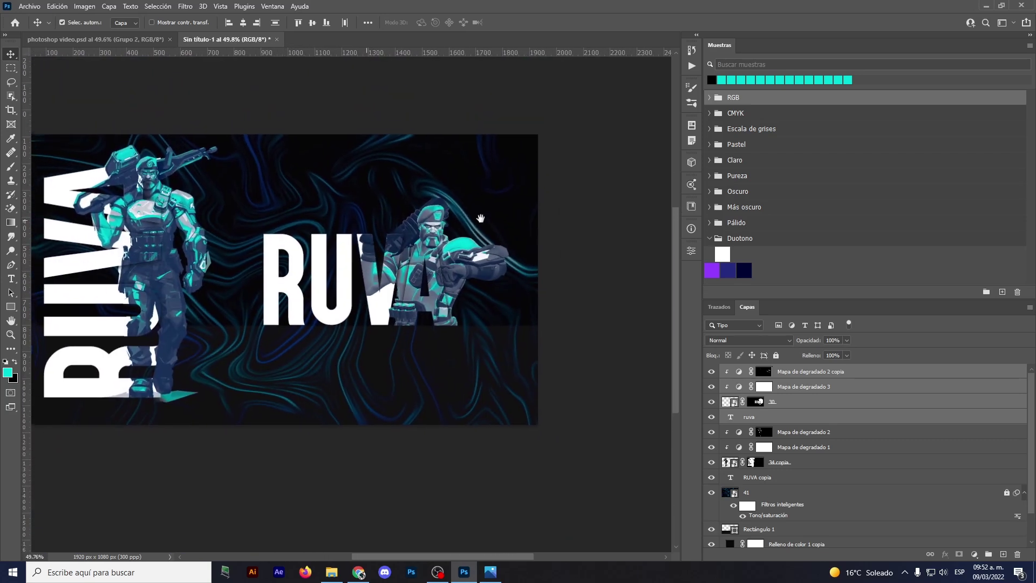
scroll(432, 277, "up", 1)
left_click_drag(433, 277, 411, 230)
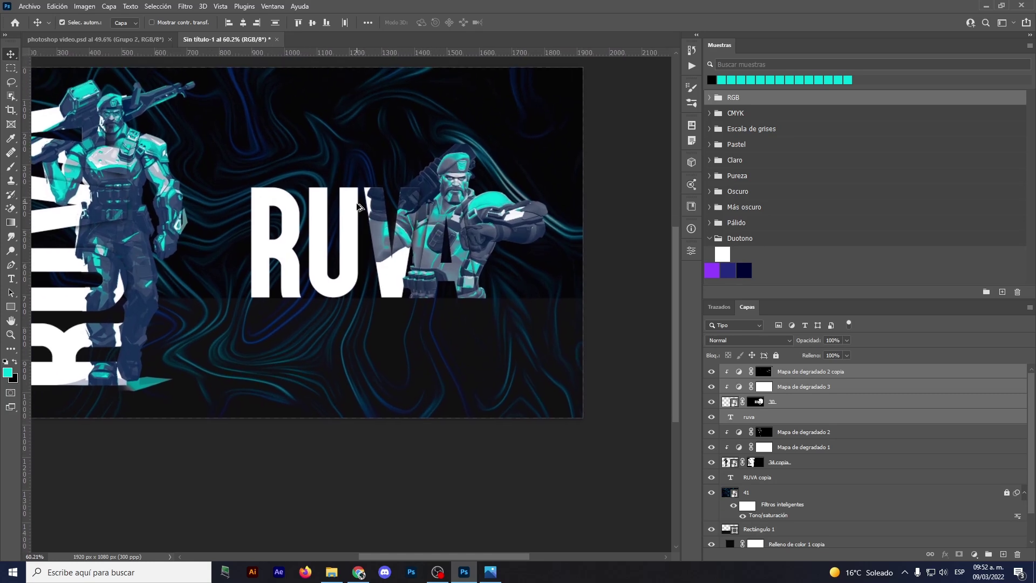
scroll(359, 207, "down", 1)
left_click_drag(324, 208, 331, 225)
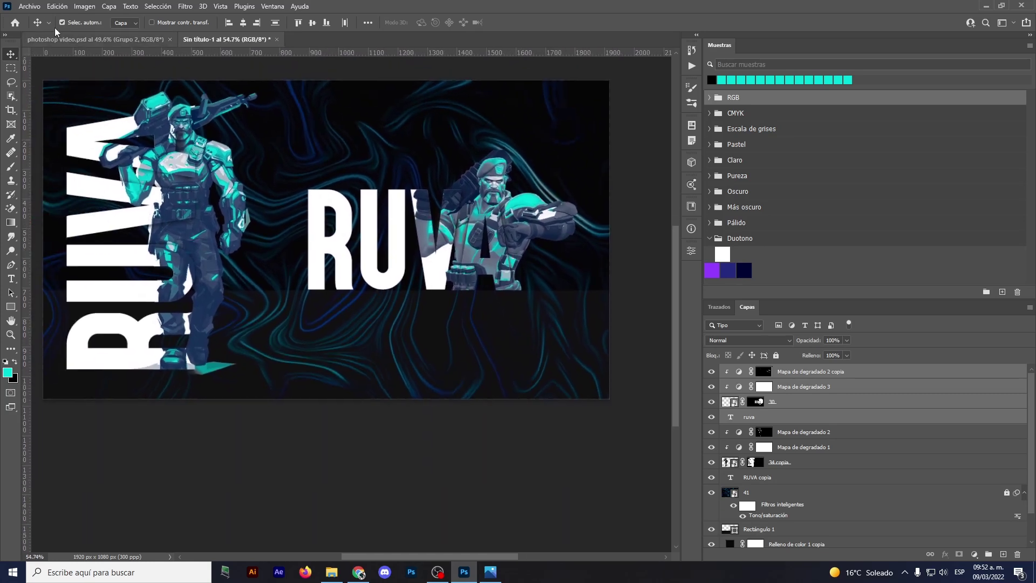
left_click(452, 330)
left_click(711, 530)
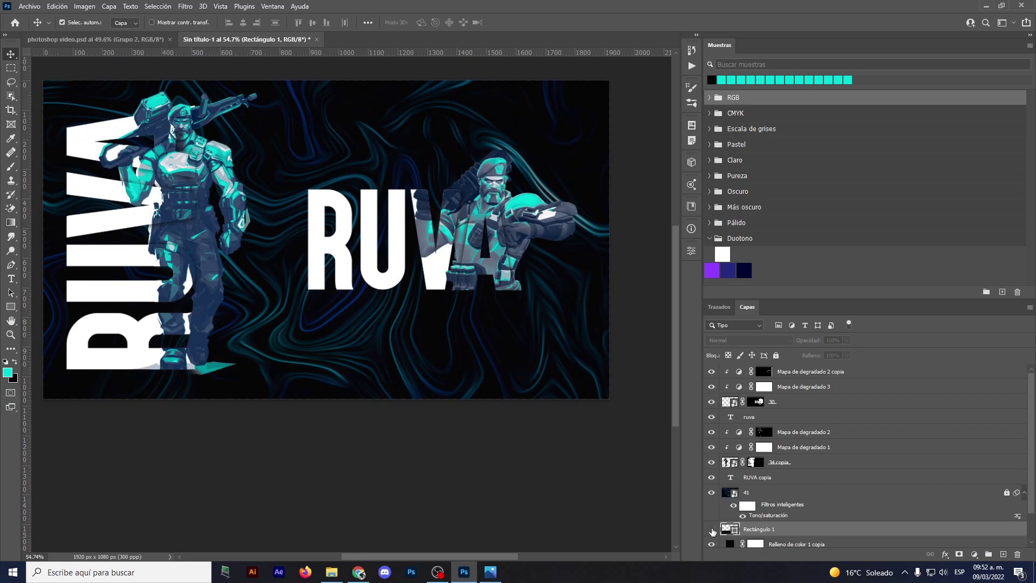
left_click(1004, 497)
- Unlock layer 41 and add a layer mask to it
left_click(1007, 494)
left_click(958, 554)
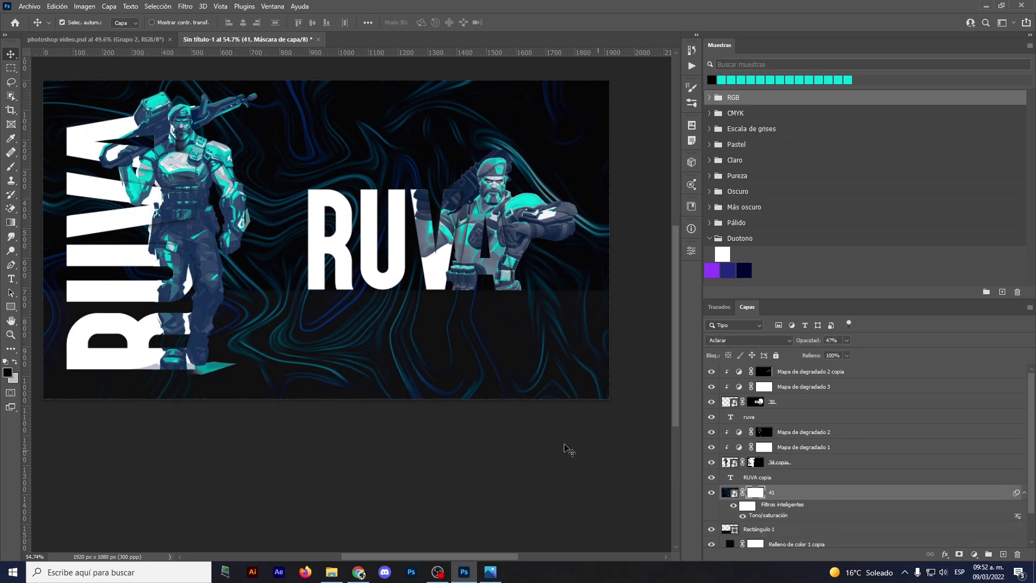
scroll(338, 324, "up", 1)
- Paint the mask with a large brush to fade swirls in the bottom strip, then deselect
key("b")
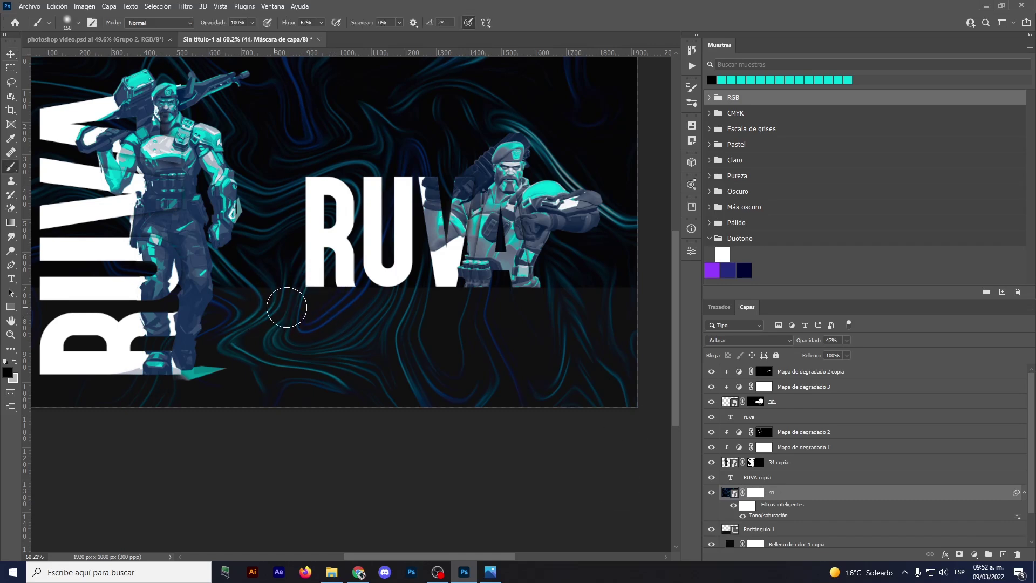
left_click_drag(322, 313, 236, 291)
left_click_drag(294, 278, 323, 270)
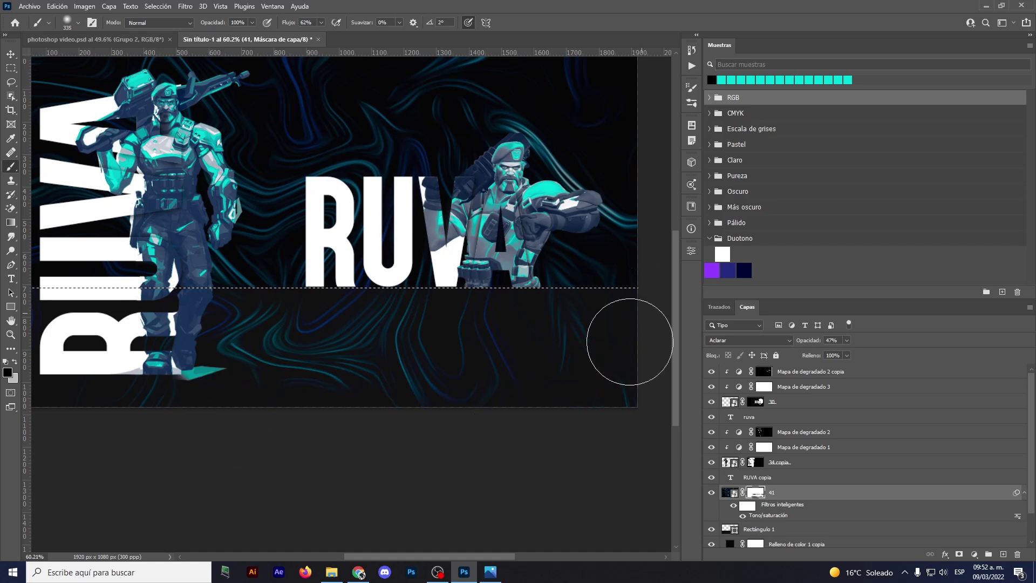
left_click_drag(361, 370, 527, 389)
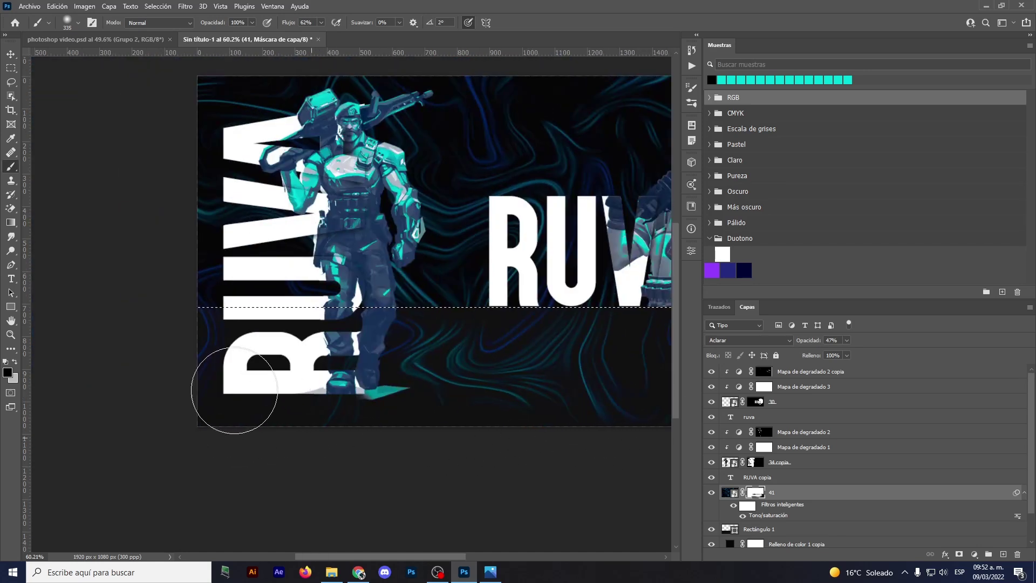
scroll(330, 446, "down", 2)
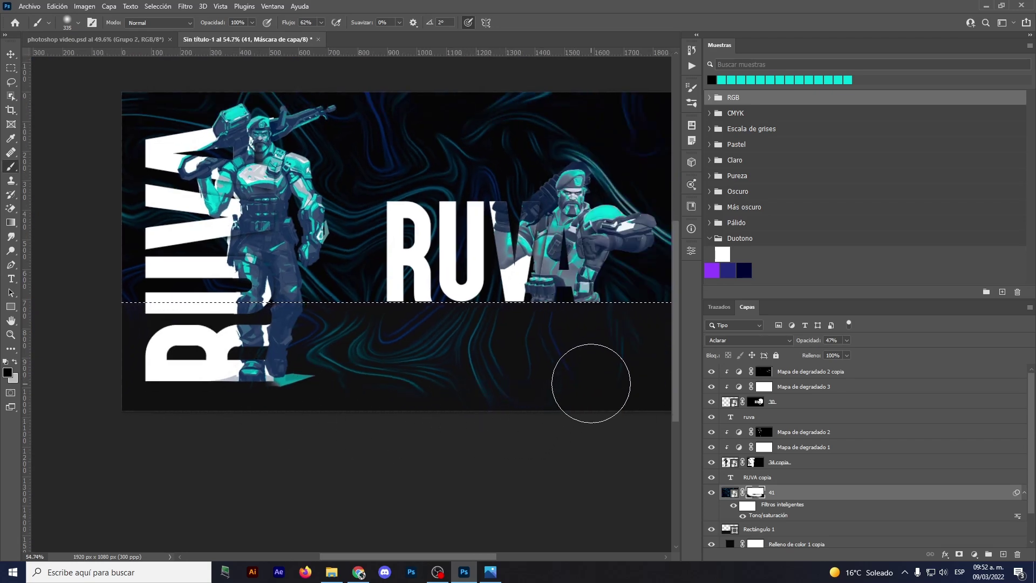
left_click_drag(557, 321, 466, 330)
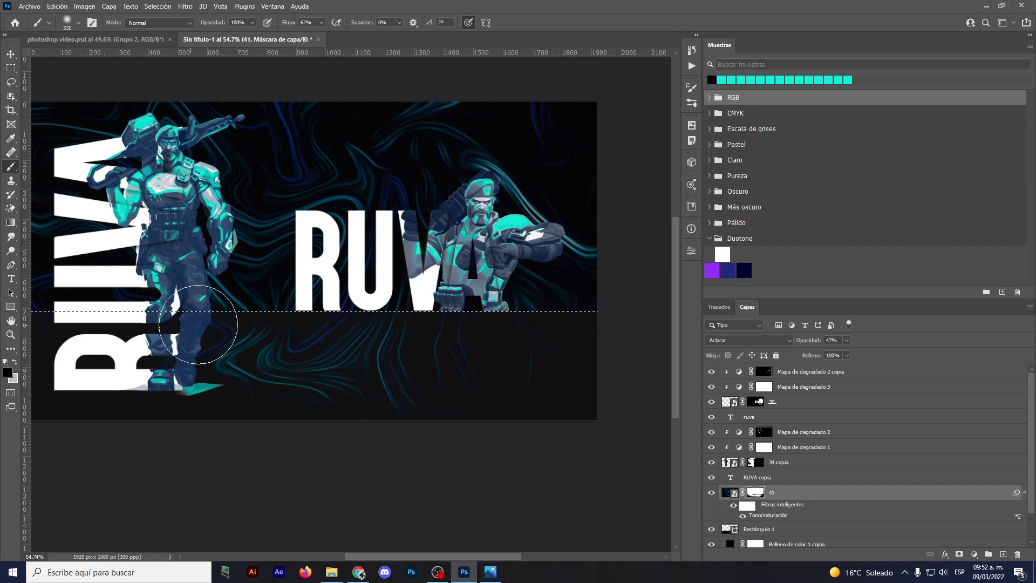
key("ctrl+d")
scroll(203, 298, "down", 1)
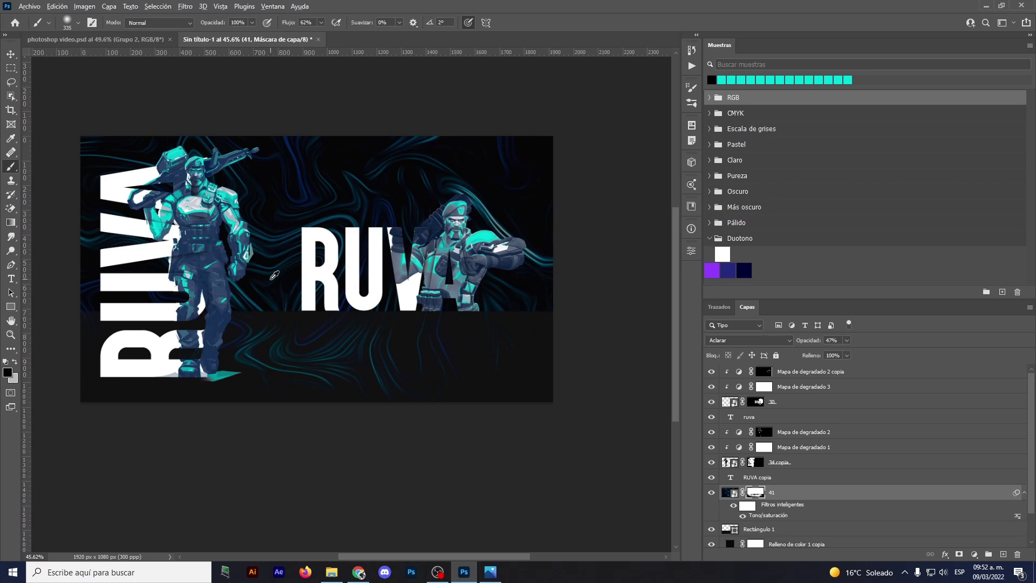
scroll(274, 275, "down", 1)
scroll(341, 251, "down", 1)
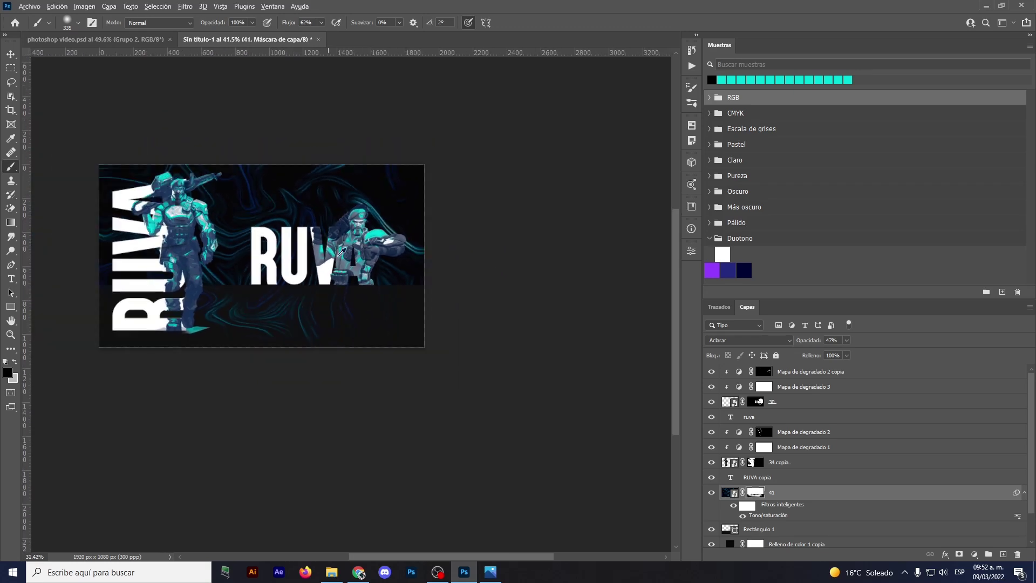
scroll(341, 251, "up", 2)
- Group and merge the character and ruva layers into Grupo 2, then duplicate it
left_click(14, 54)
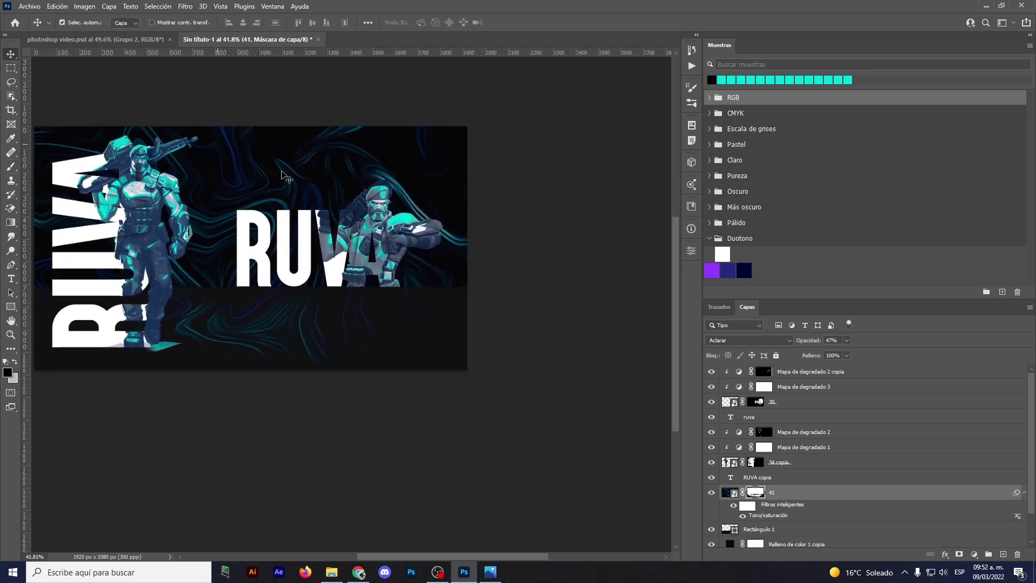
left_click(780, 373)
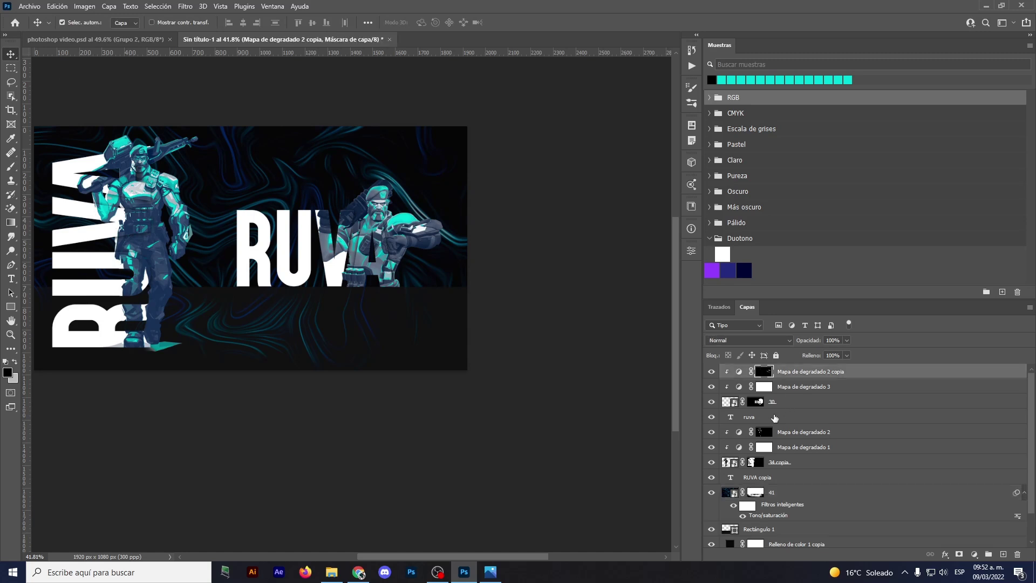
left_click(774, 419, "shift")
key("ctrl+g")
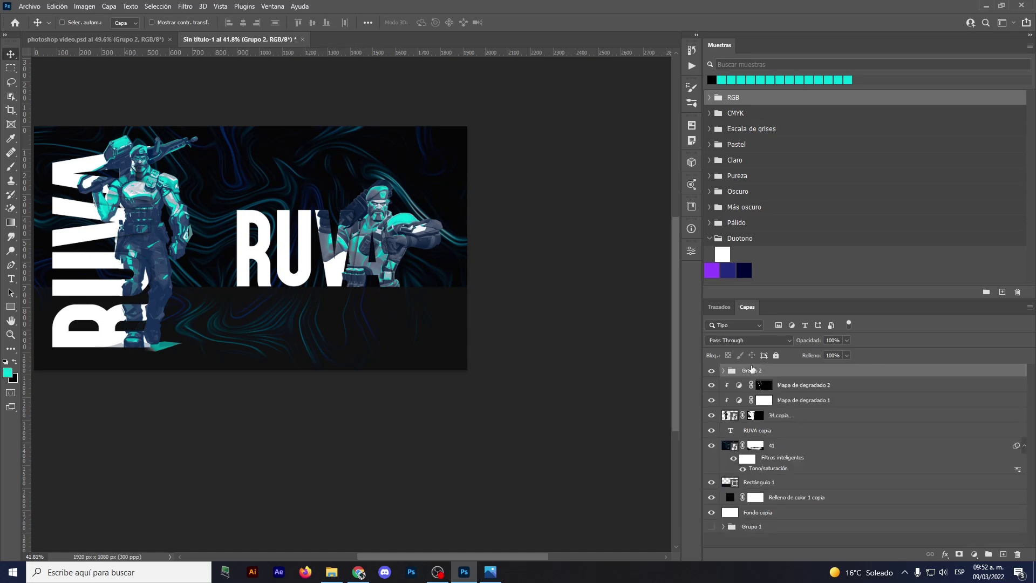
key("ctrl+e")
left_click(711, 371)
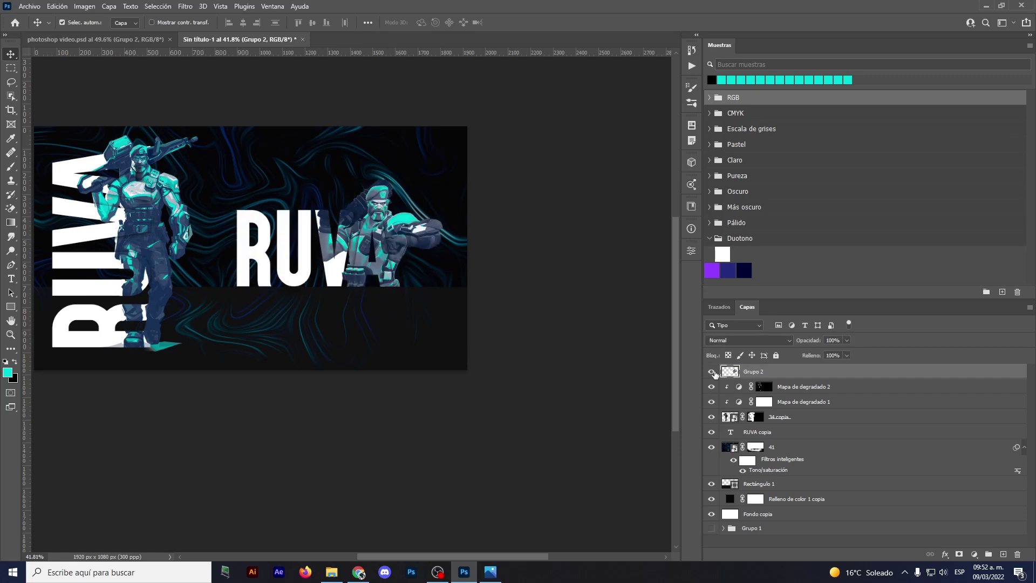
key("ctrl+j")
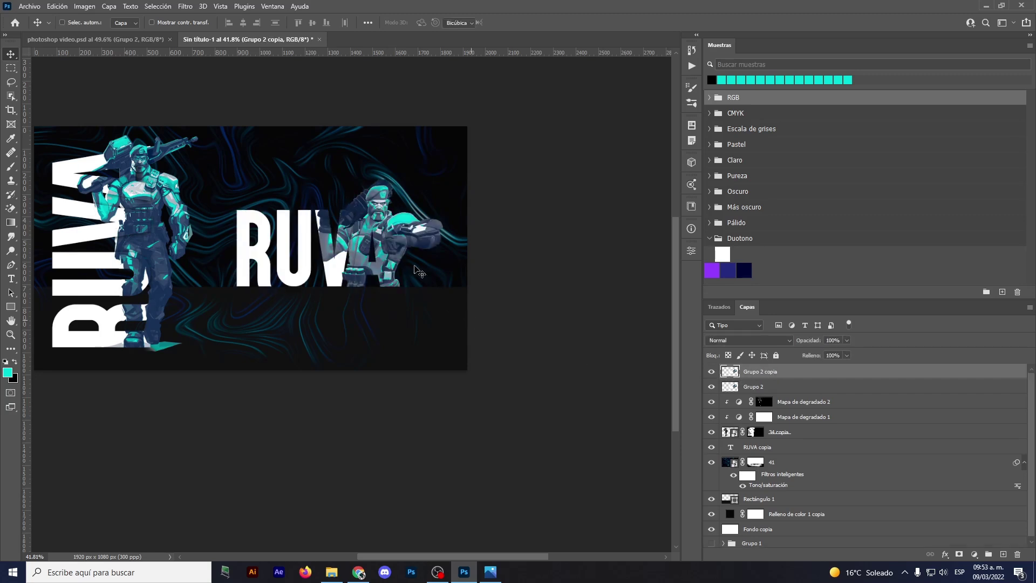
- Flip and skew the copy into an upside-down reflection and lower its opacity
key("ctrl+t")
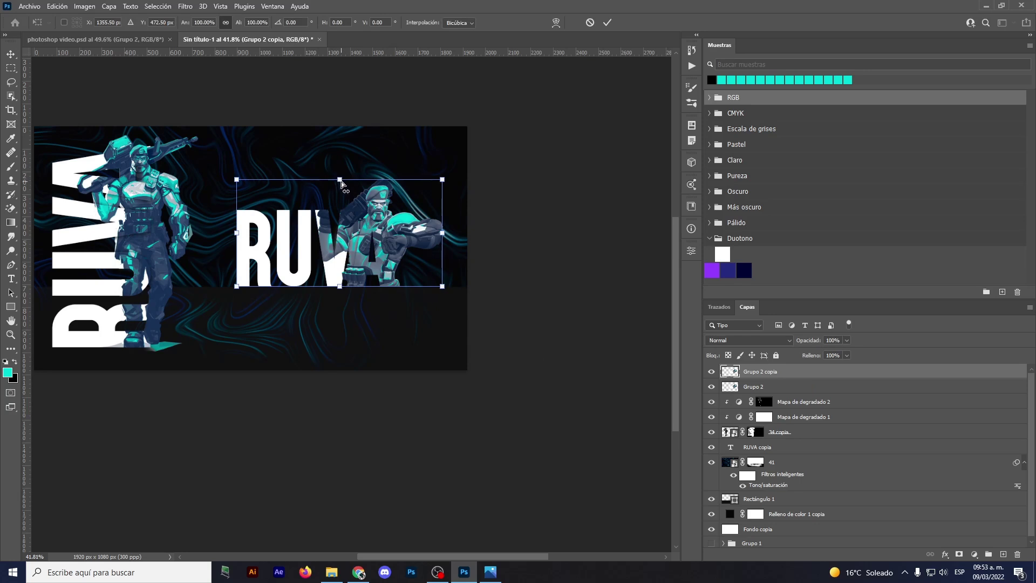
left_click_drag(340, 180, 302, 370)
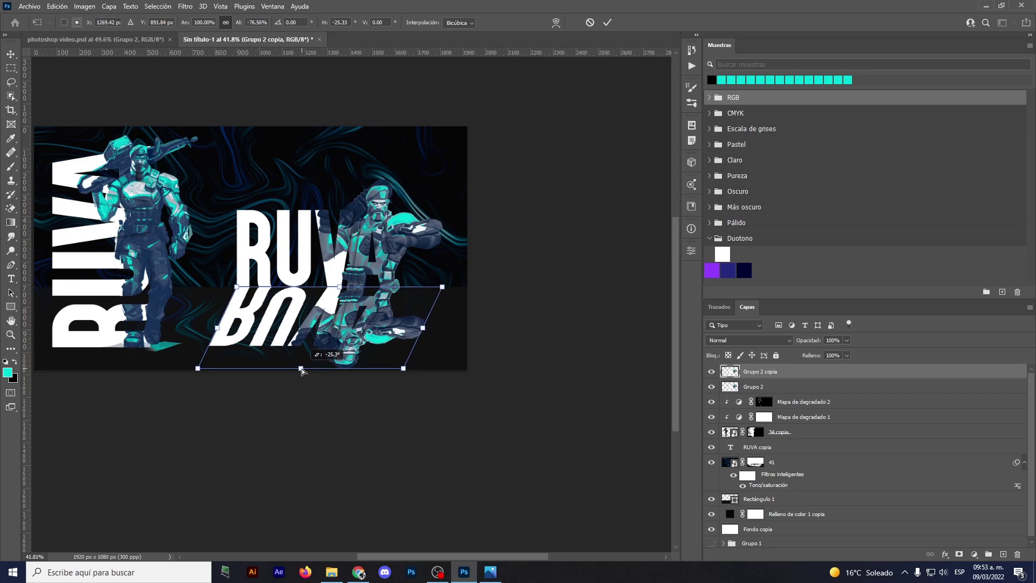
left_click(607, 23)
scroll(275, 248, "down", 1)
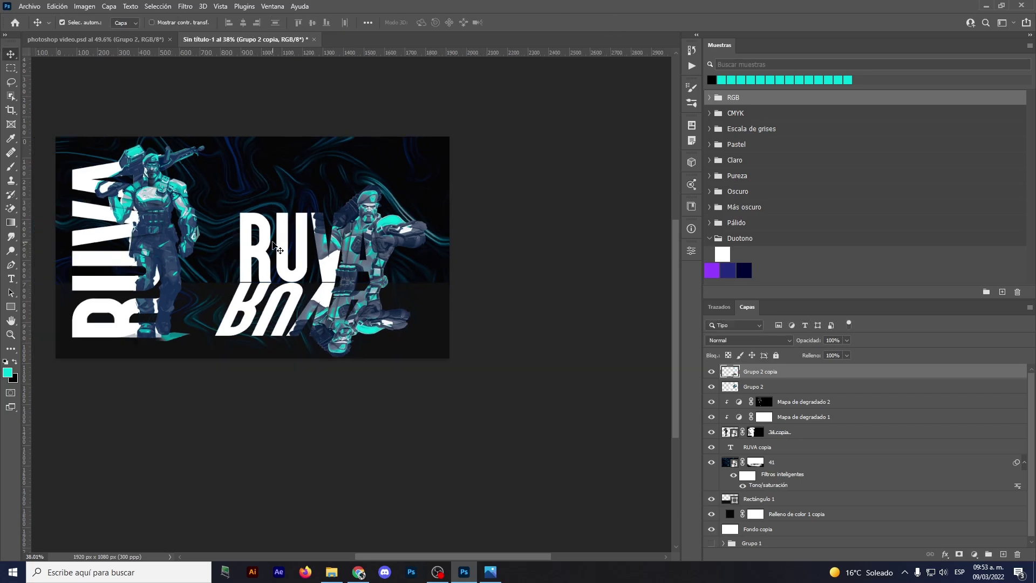
scroll(280, 253, "down", 1)
left_click_drag(815, 341, 797, 341)
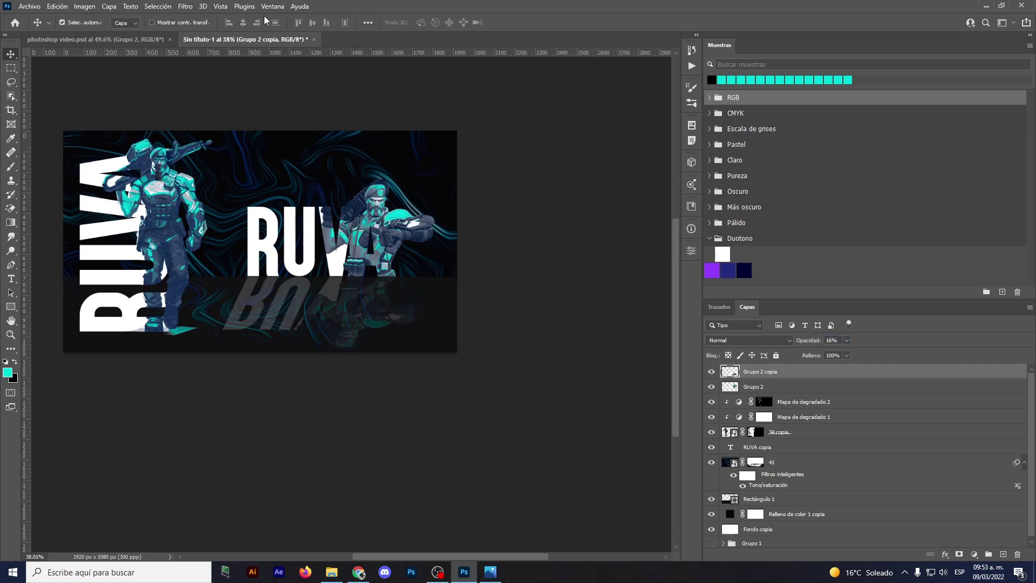
- Apply a small-radius Desenfoque gaussiano to the reflection layer
left_click(186, 6)
mouse_move(202, 144)
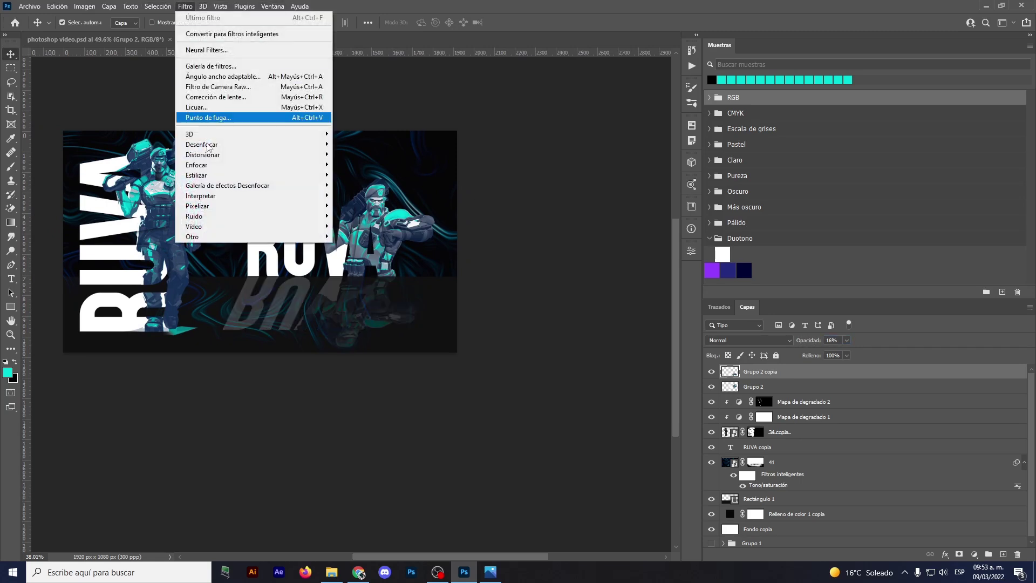
left_click(393, 215)
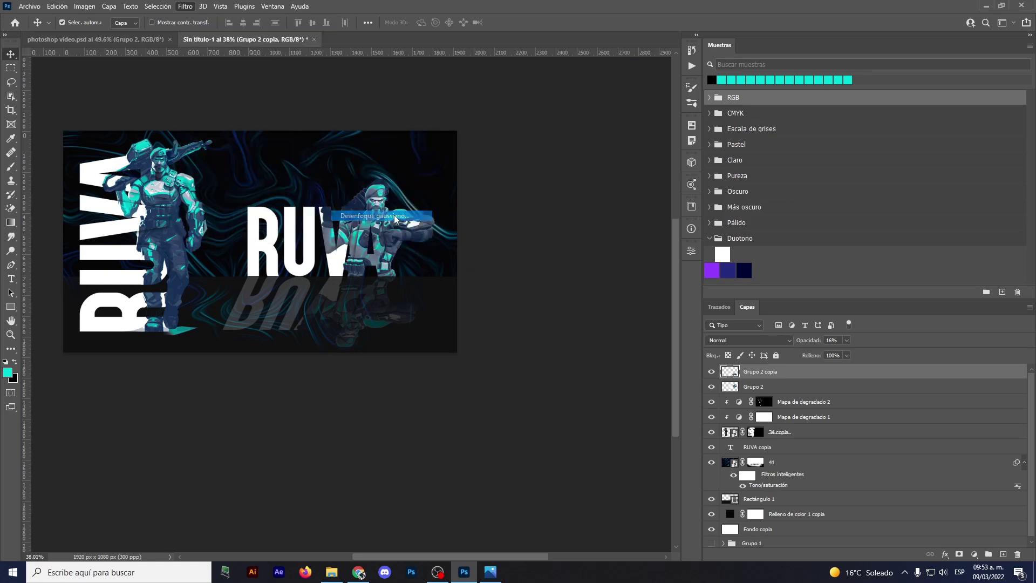
left_click_drag(498, 261, 489, 262)
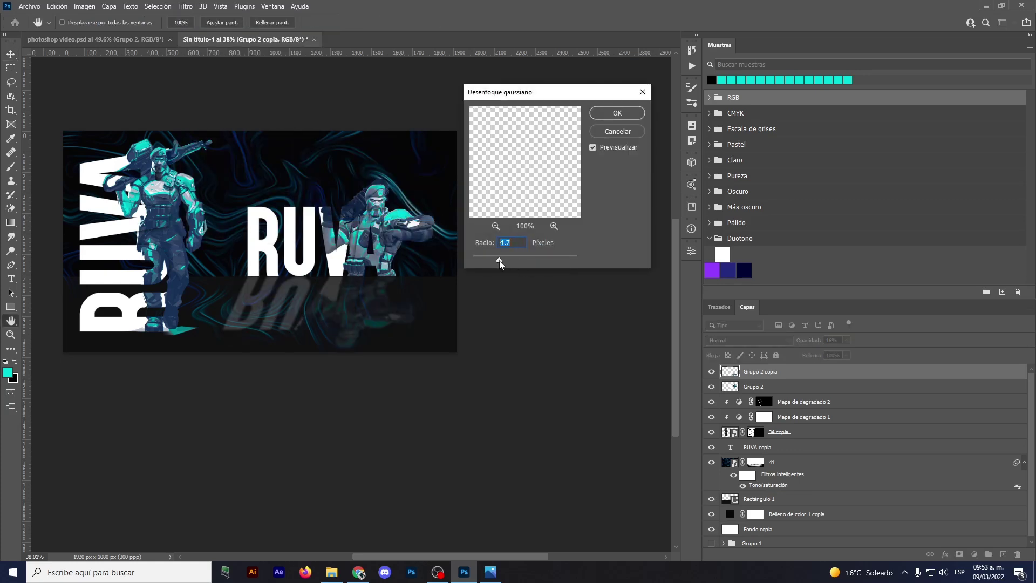
left_click(617, 113)
scroll(265, 240, "up", 1)
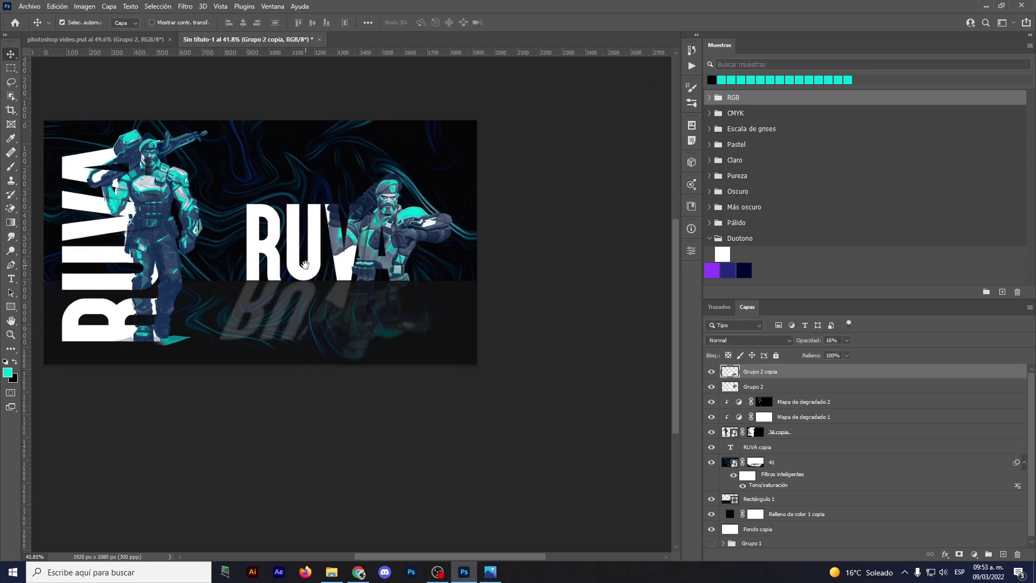
scroll(367, 257, "down", 1)
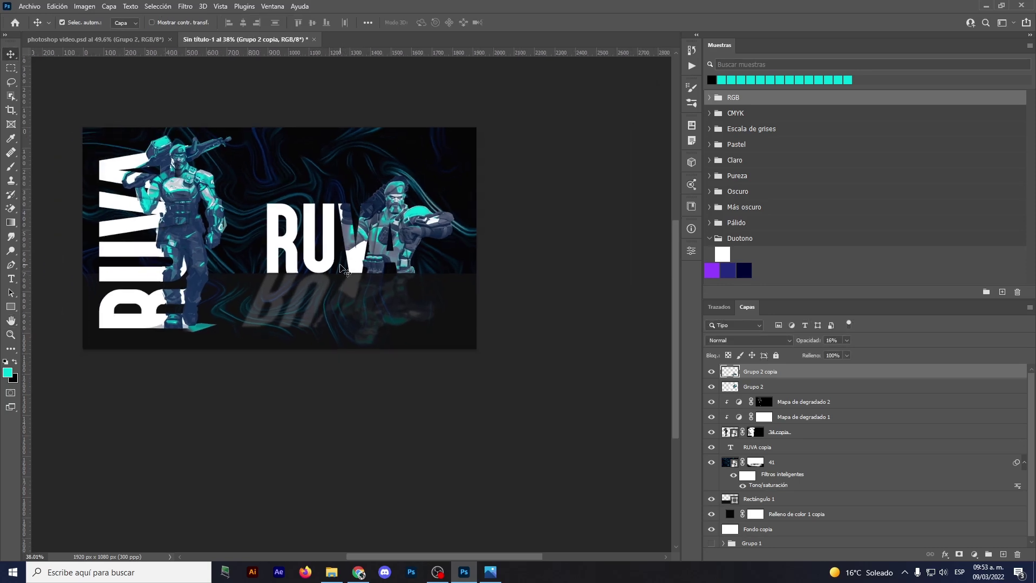
scroll(341, 268, "up", 1)
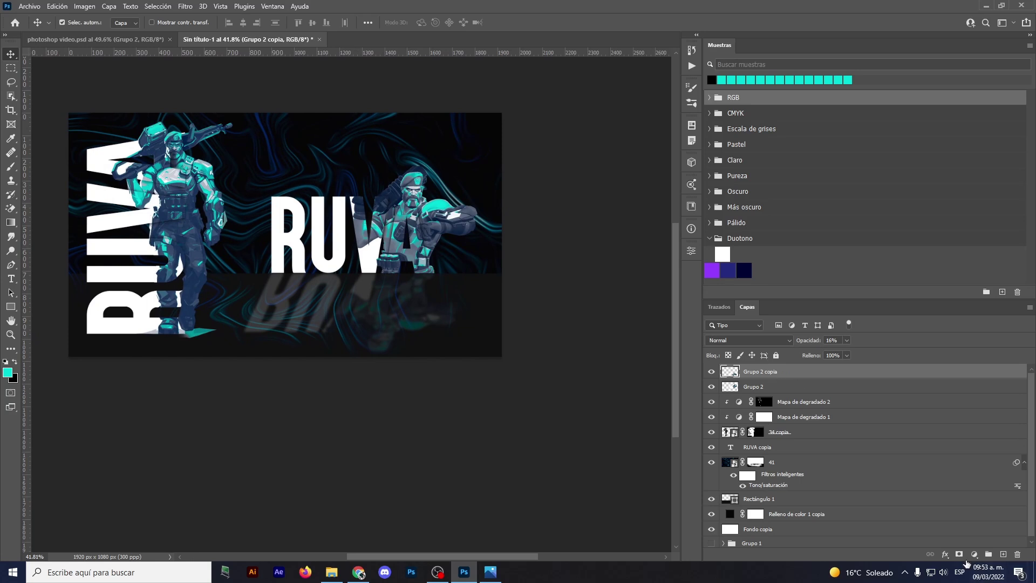
left_click_drag(243, 263, 248, 268)
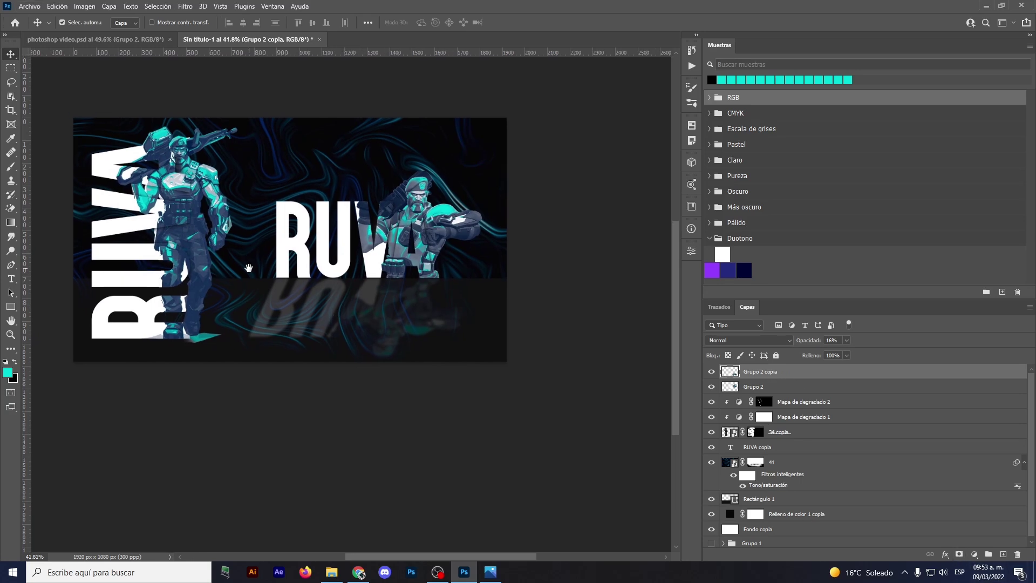
- Add a new layer and set up a soft elliptical brush about 1051 px wide
left_click(1002, 555)
scroll(227, 210, "down", 1)
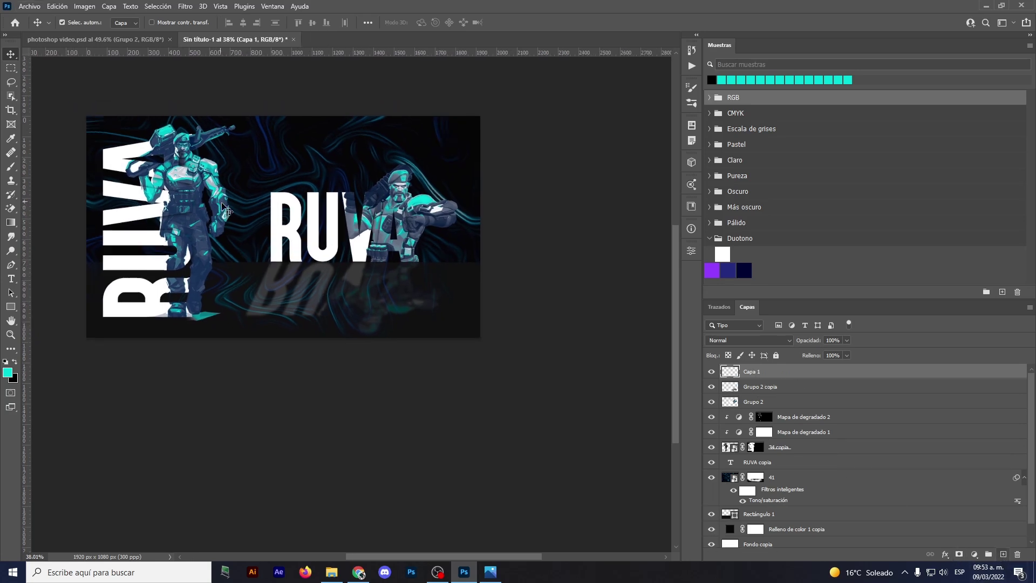
left_click_drag(279, 214, 295, 245)
key("b")
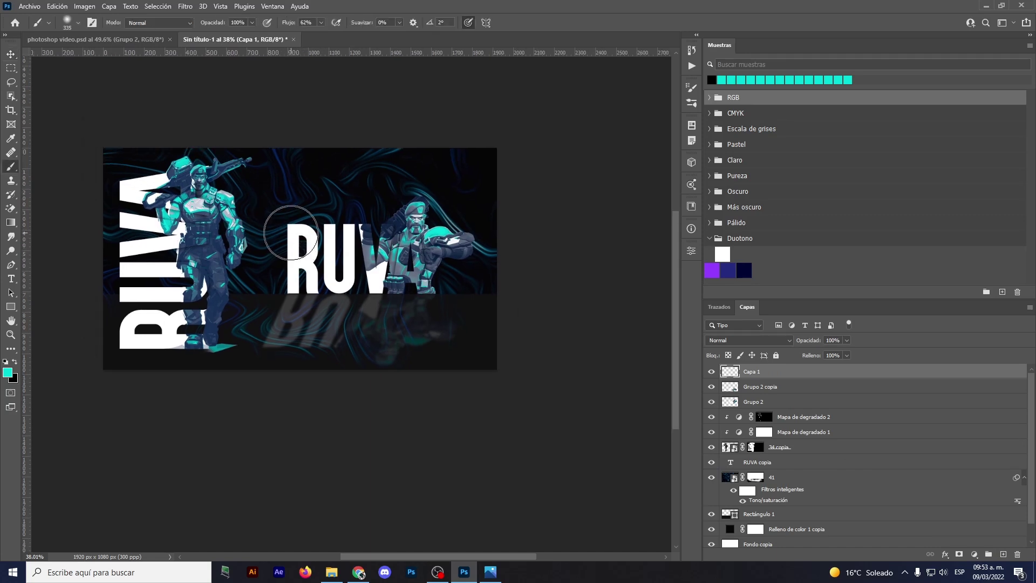
right_click(312, 242)
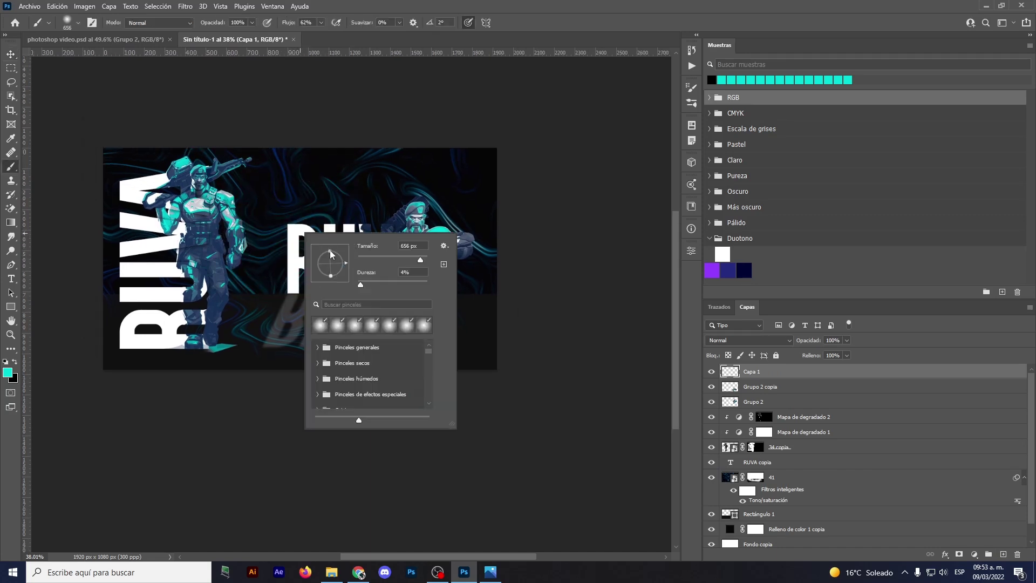
left_click_drag(330, 254, 331, 259)
left_click_drag(293, 201, 351, 178)
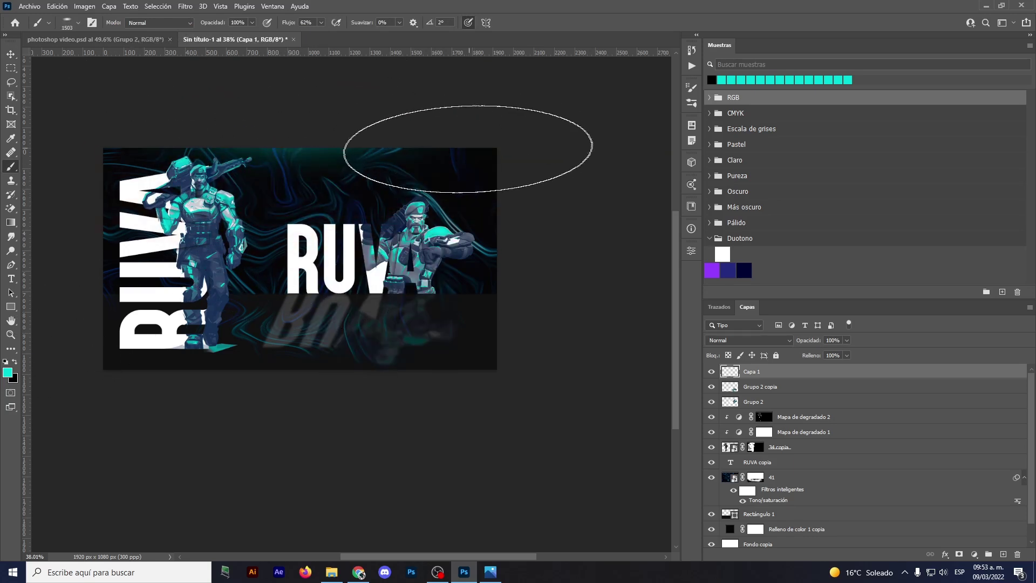
- Choose light cyan paint and set the new layer's blend mode to Luz suave
left_click(8, 372)
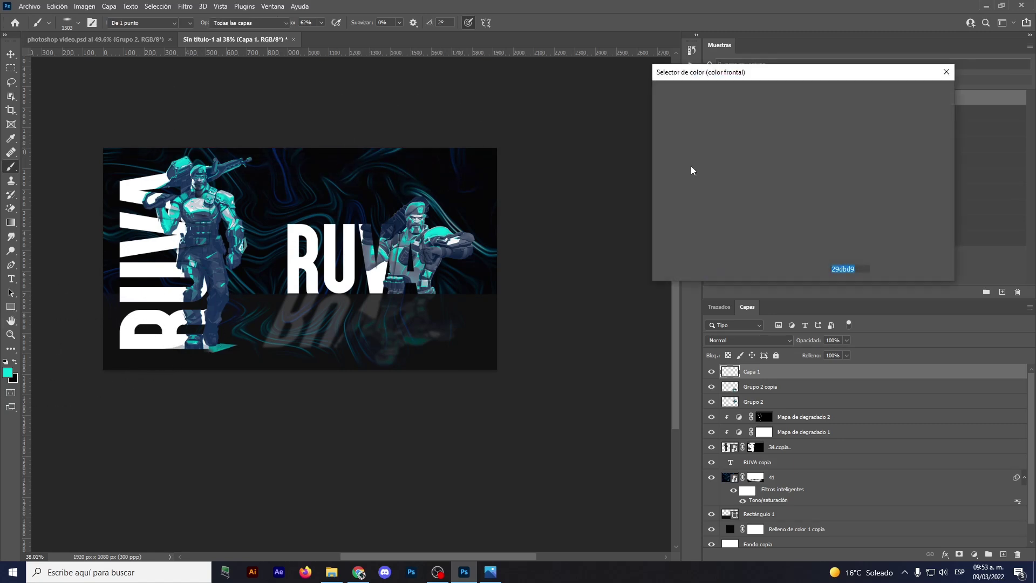
left_click(709, 99)
left_click(915, 92)
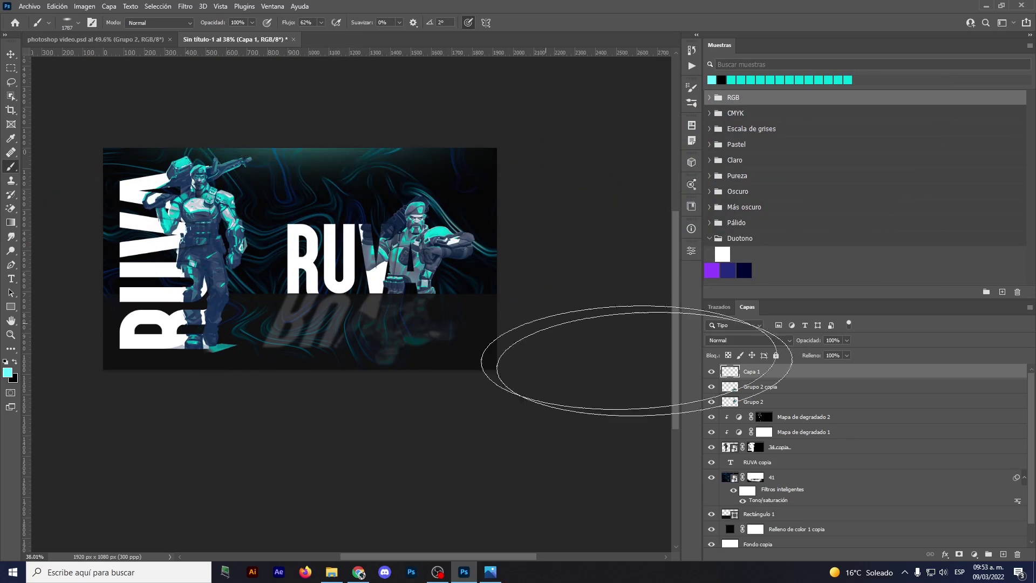
left_click(730, 340)
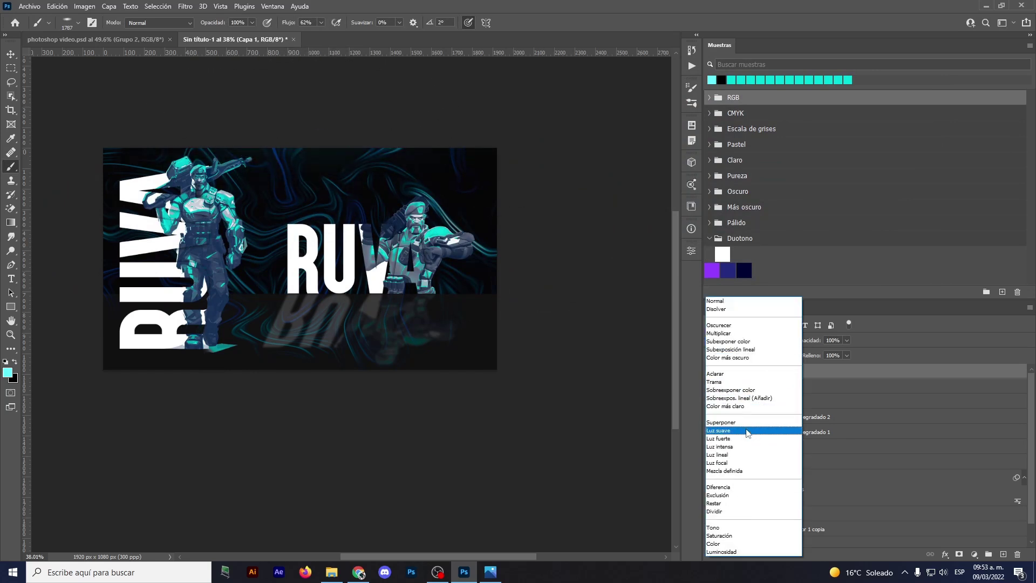
left_click(747, 431)
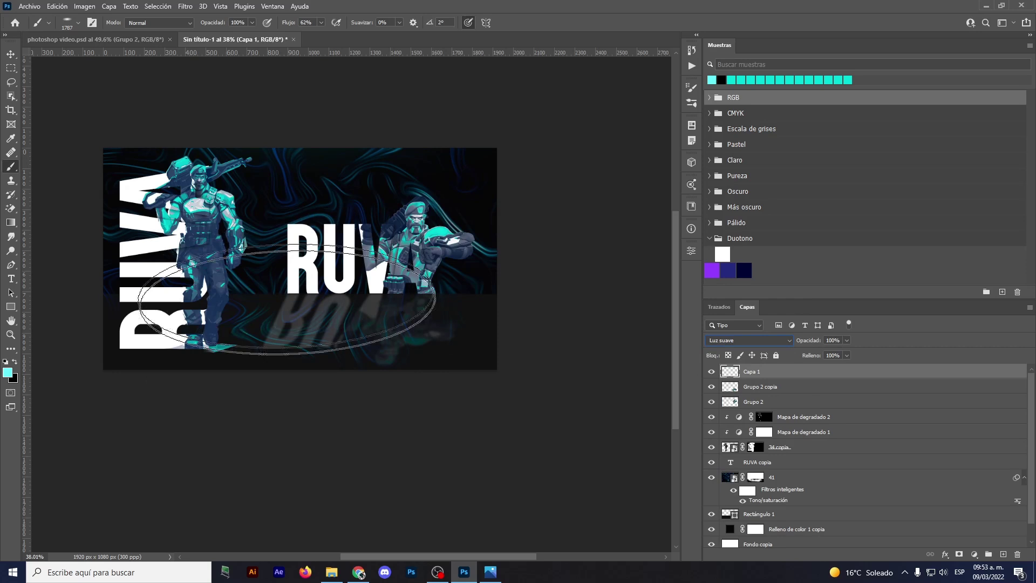
- Paint cyan glow over the character's arm, head and gun
left_click_drag(456, 209, 186, 176)
left_click_drag(445, 237, 441, 232)
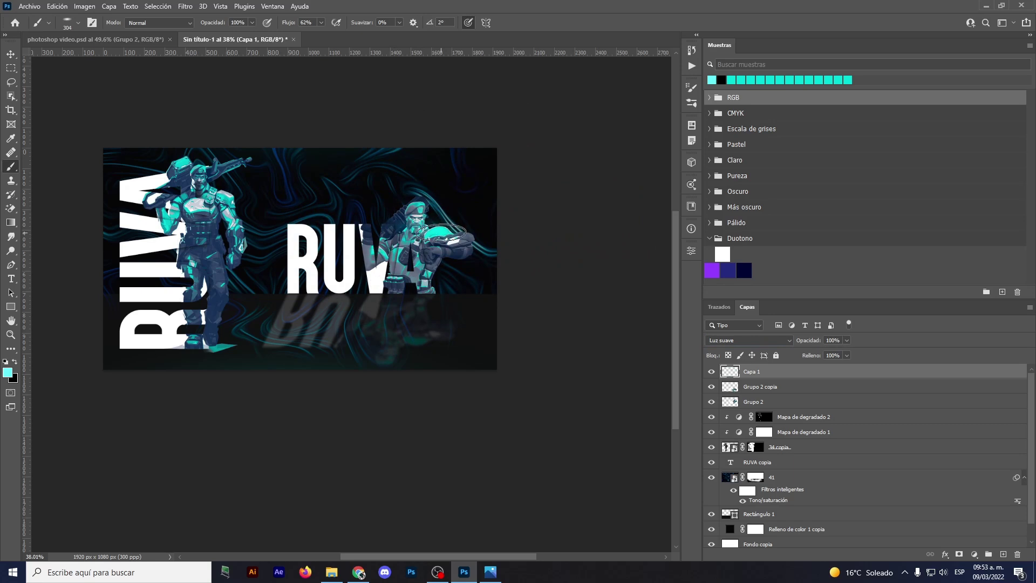
left_click_drag(187, 162, 154, 162)
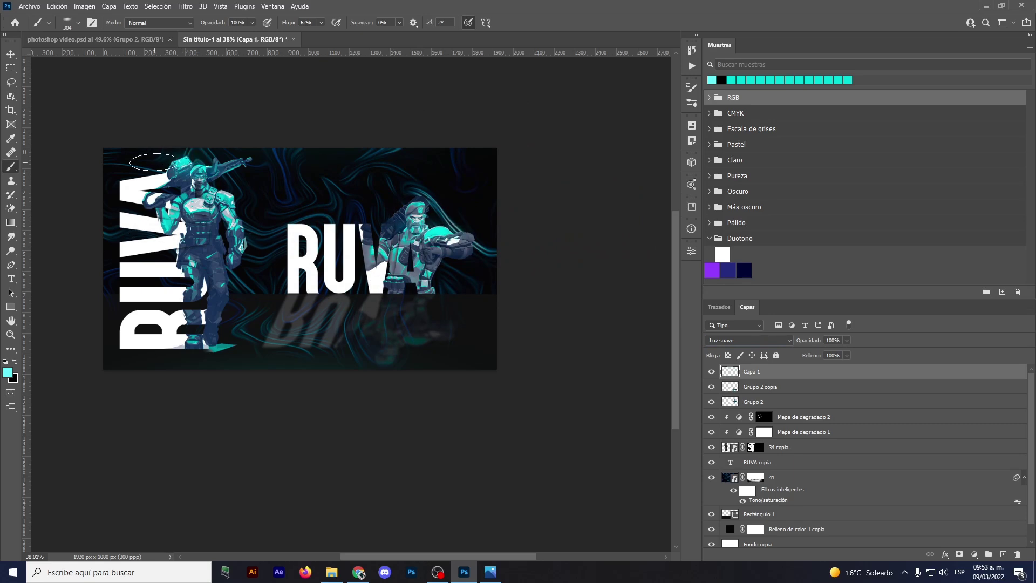
scroll(350, 257, "up", 1)
scroll(372, 248, "up", 1)
scroll(394, 240, "up", 1)
scroll(367, 224, "up", 1)
scroll(302, 205, "up", 1)
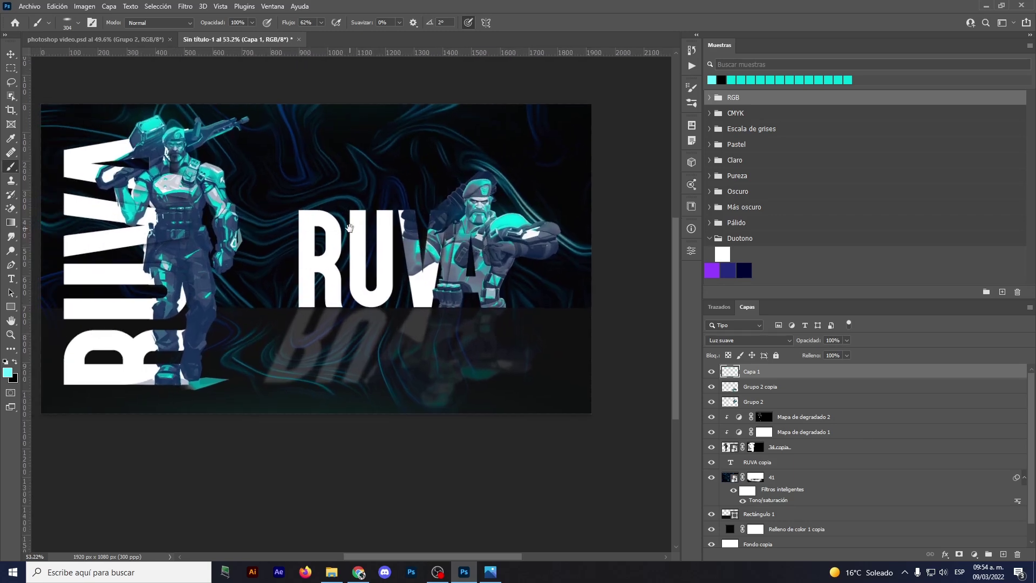
scroll(248, 189, "up", 1)
left_click(12, 54)
scroll(303, 205, "down", 1)
scroll(207, 216, "up", 1)
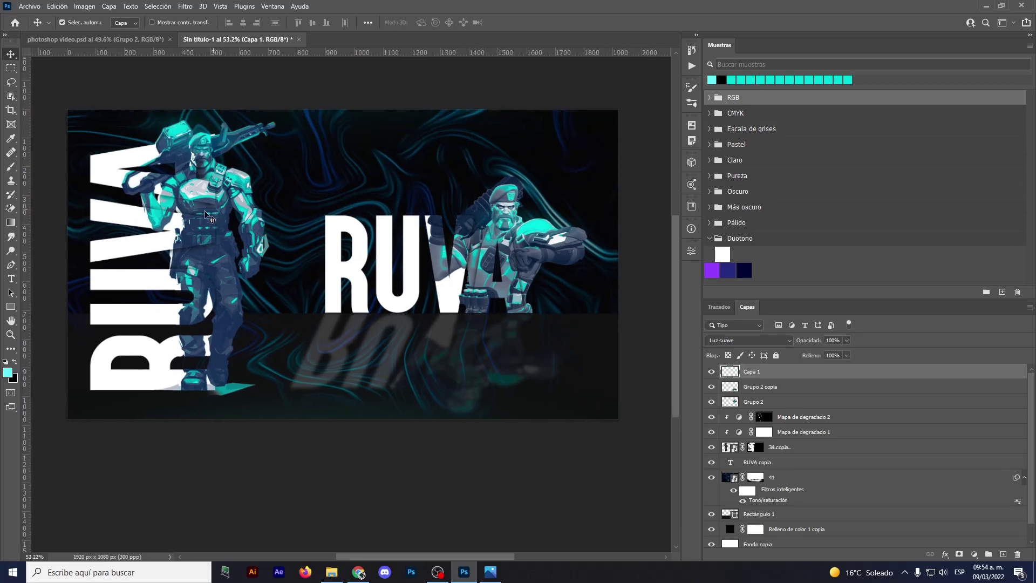
scroll(308, 215, "up", 1)
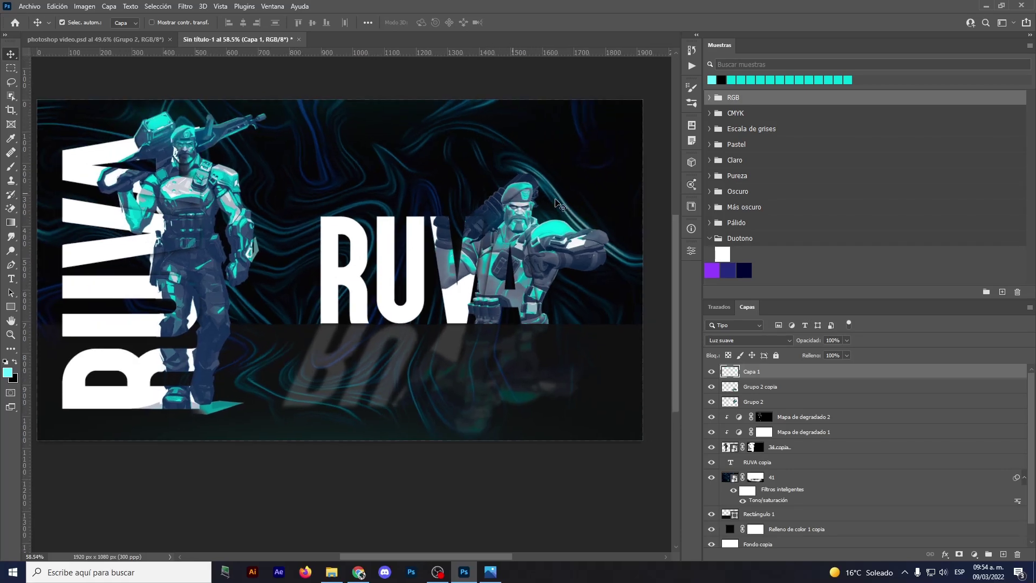